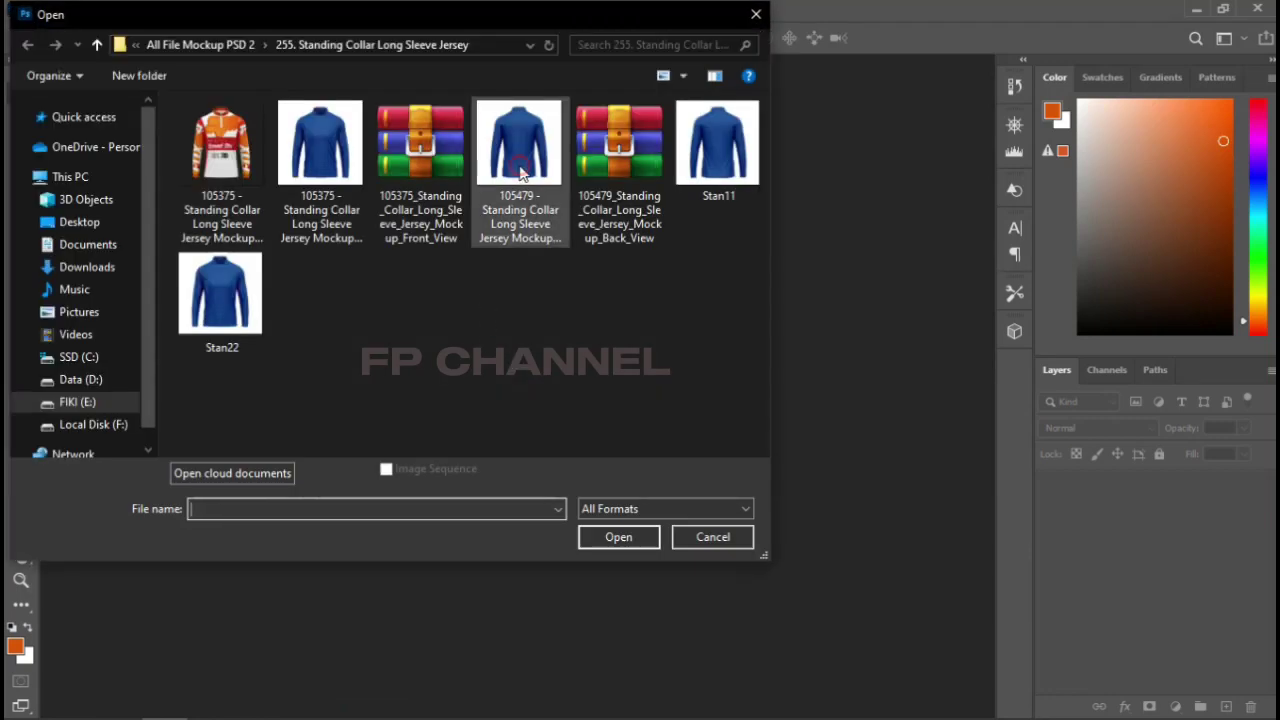
# Open the 105479 Standing Collar Long Sleeve Jersey Mockup - Back View file
pyautogui.click(541, 236)
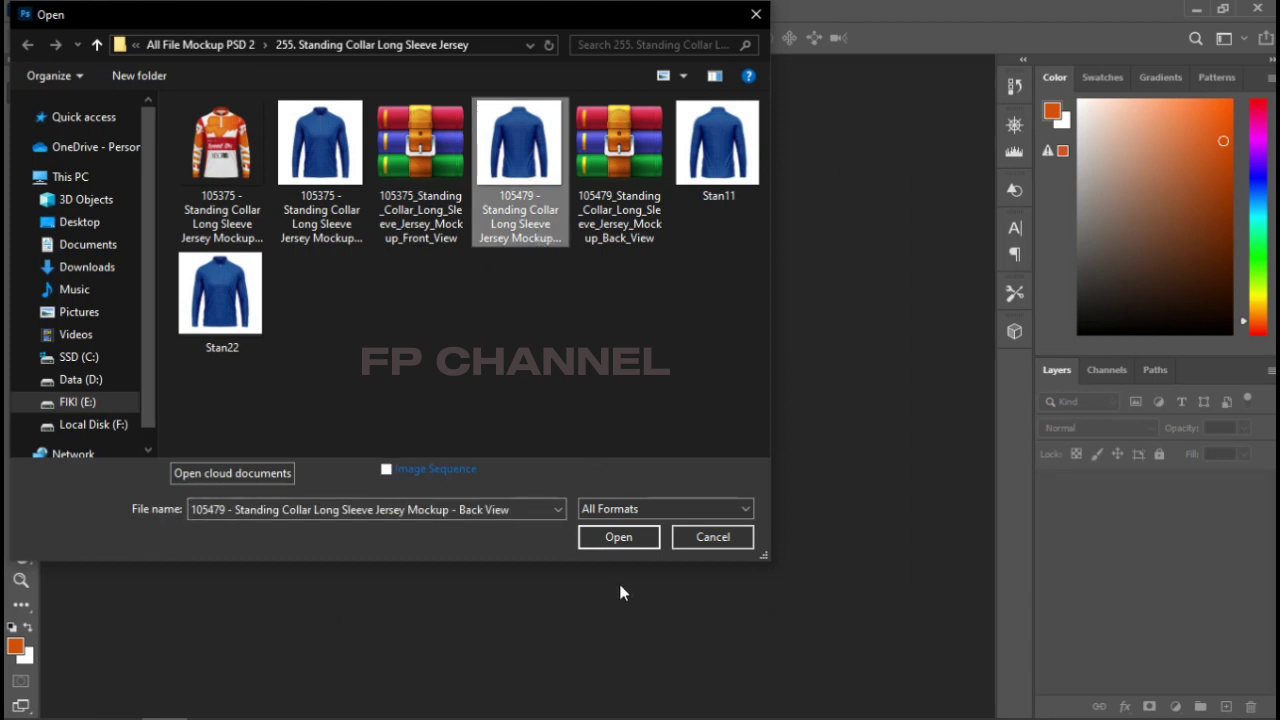
pyautogui.click(619, 538)
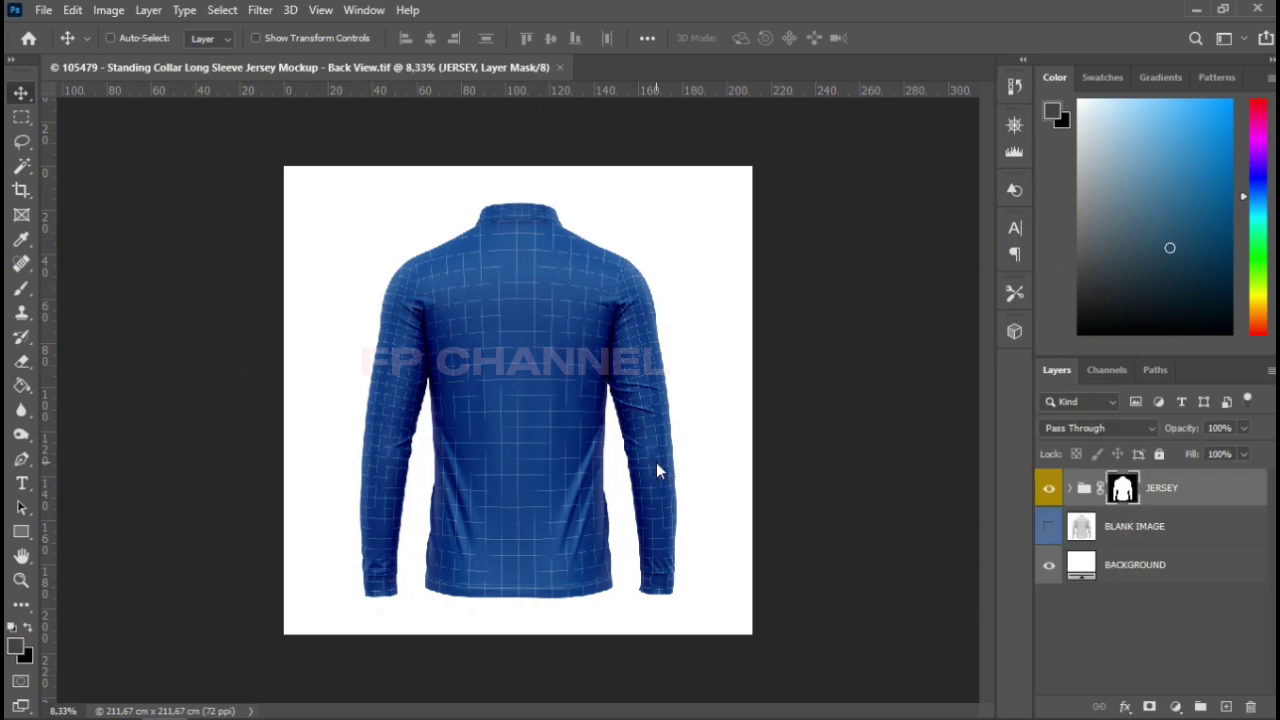
# Zoom in and expand the JERSEY and SMARTS layer groups
pyautogui.hotkey('ctrl', '+')
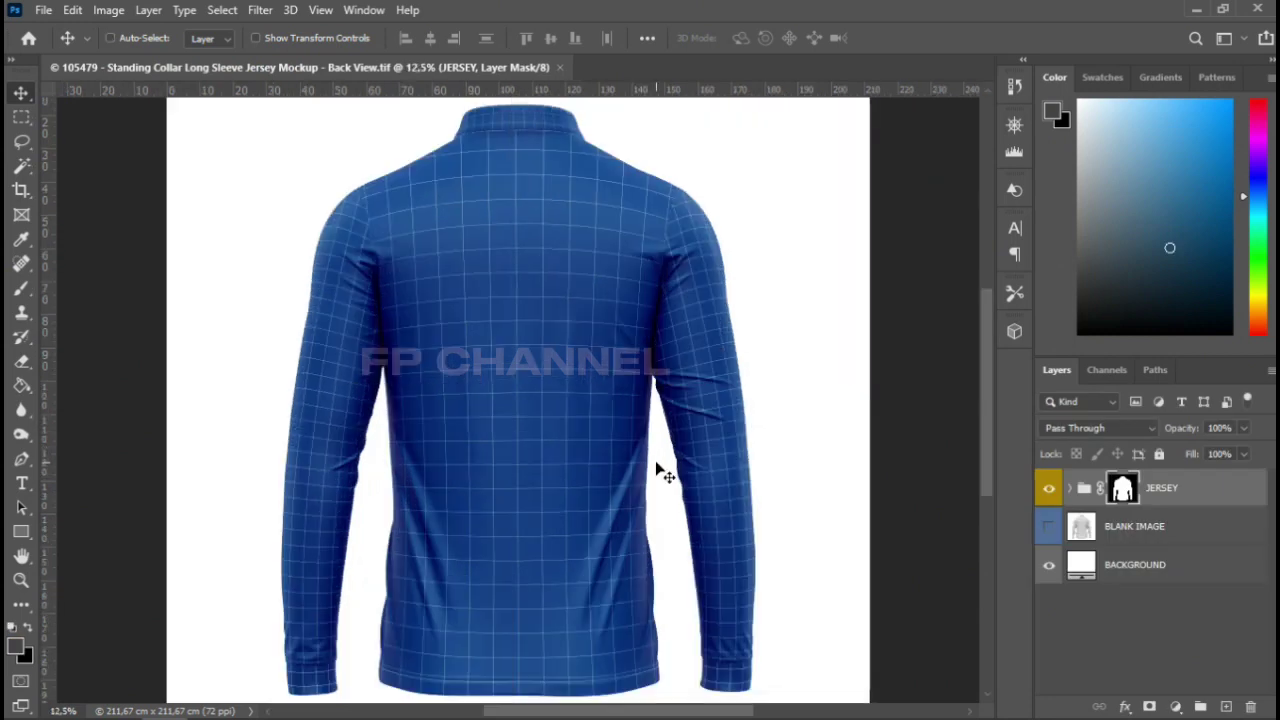
pyautogui.click(1068, 488)
pyautogui.scroll(-2, 1118, 553)
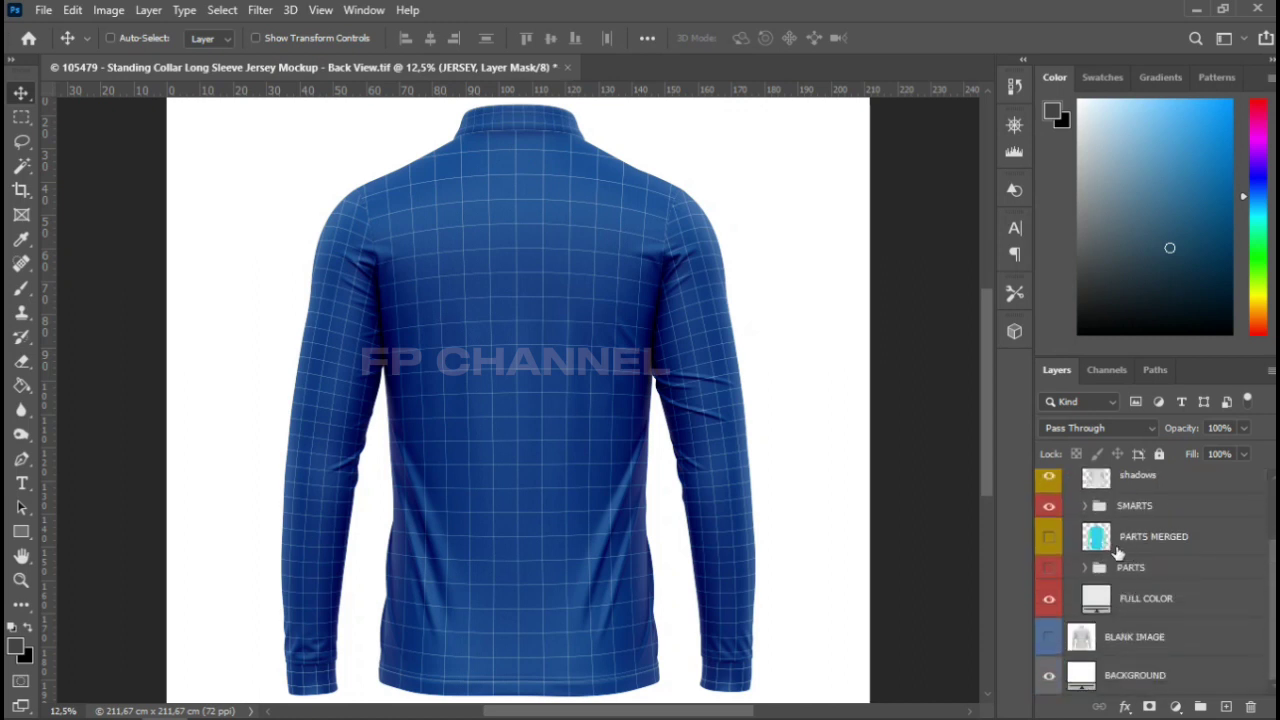
pyautogui.click(1085, 506)
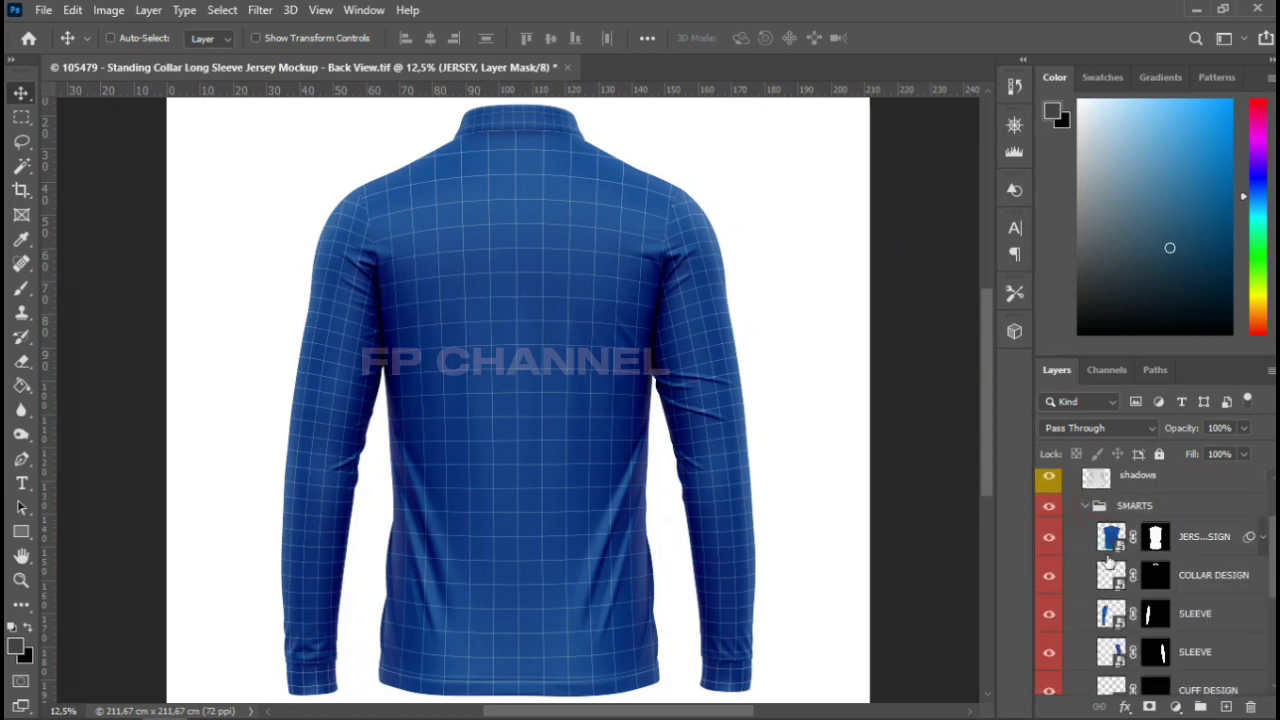
pyautogui.scroll(-2, 1108, 562)
pyautogui.scroll(1, 1115, 555)
pyautogui.scroll(1, 1125, 545)
# Open the JERSEY DESIGN smart object and switch to Illustrator
pyautogui.click(1118, 540)
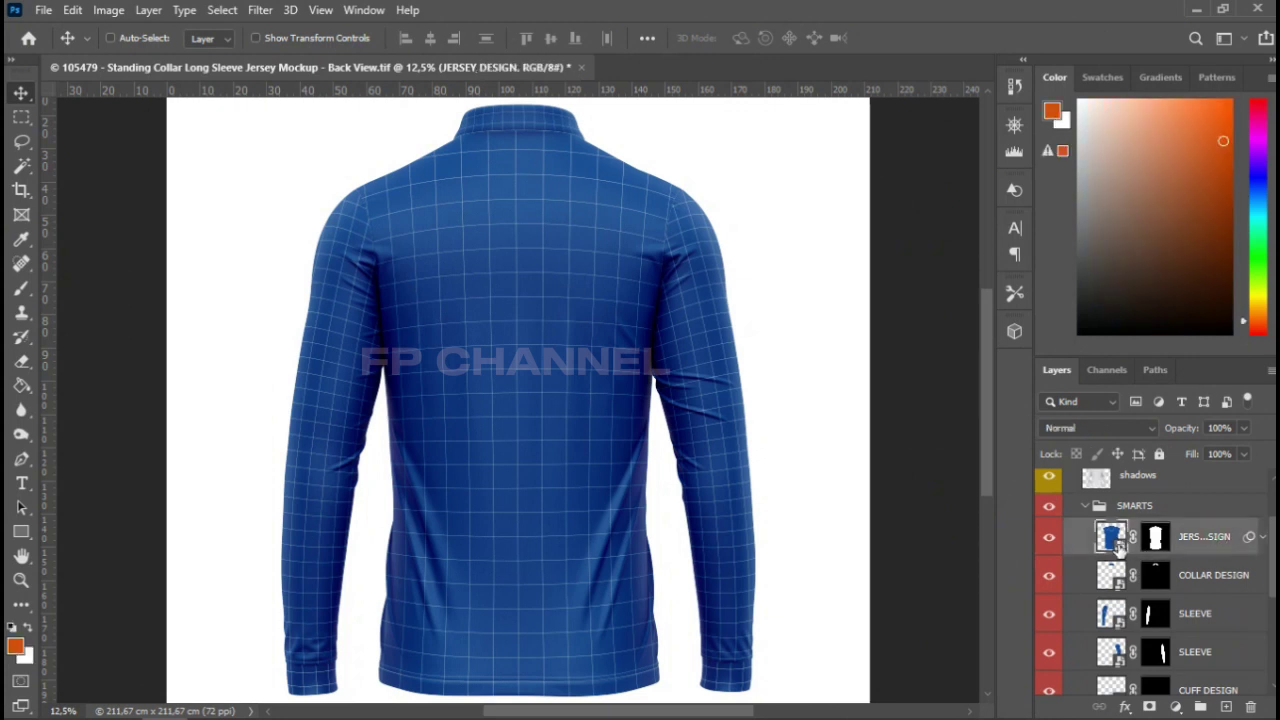
pyautogui.doubleClick(1112, 538)
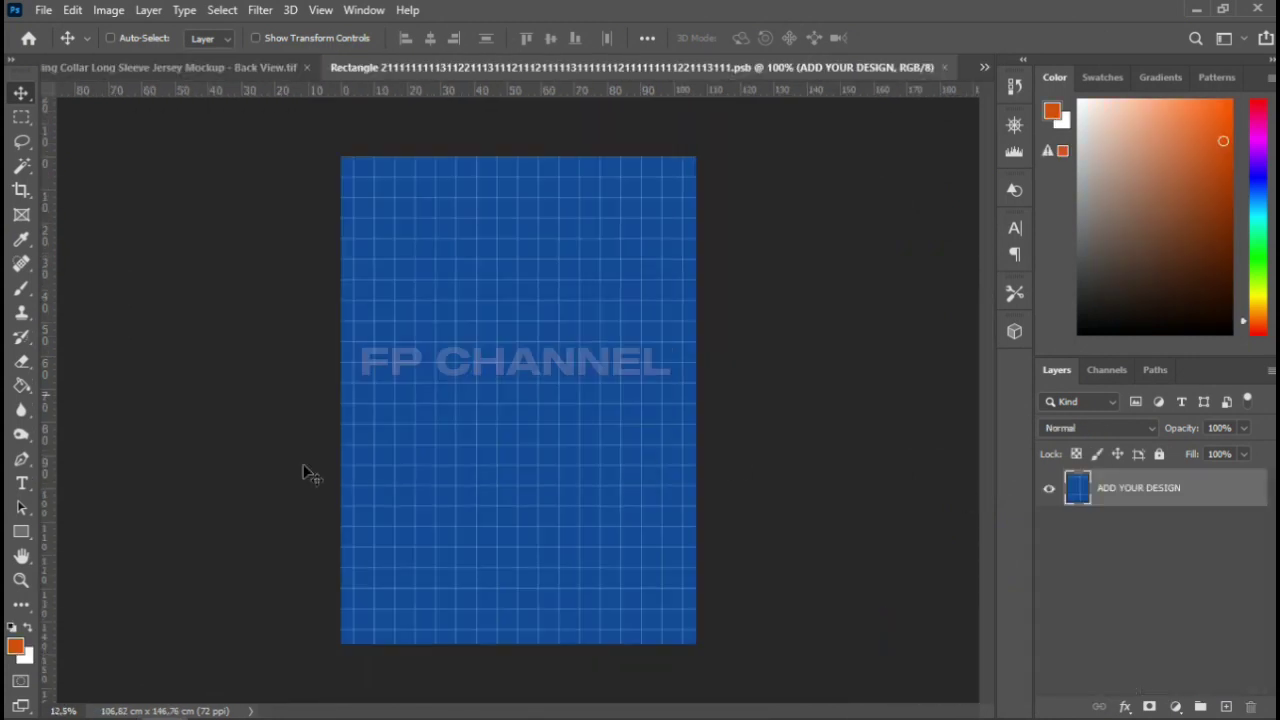
pyautogui.click(302, 701)
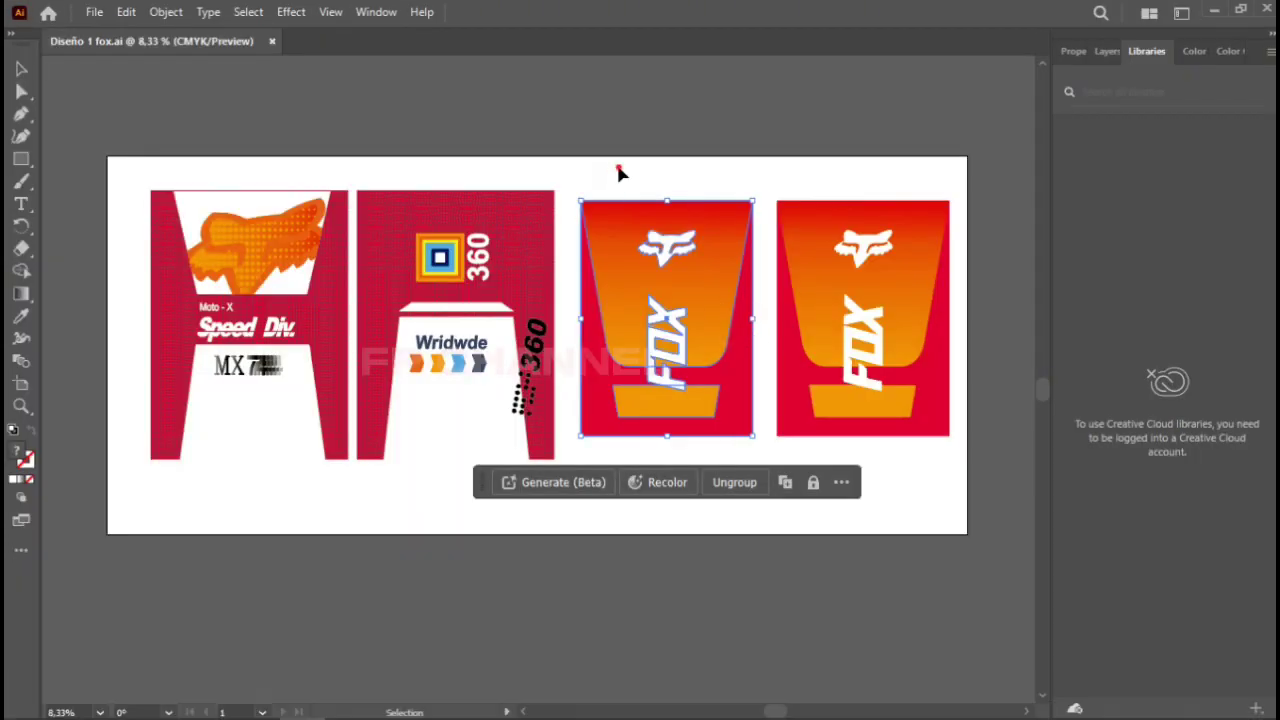
# Select the second red 360/Wridwde panel in Illustrator and drag it to Photoshop
pyautogui.click(620, 171)
pyautogui.moveTo(343, 162)
pyautogui.mouseDown()
pyautogui.moveTo(567, 489)
pyautogui.moveTo(562, 475)
pyautogui.mouseUp()
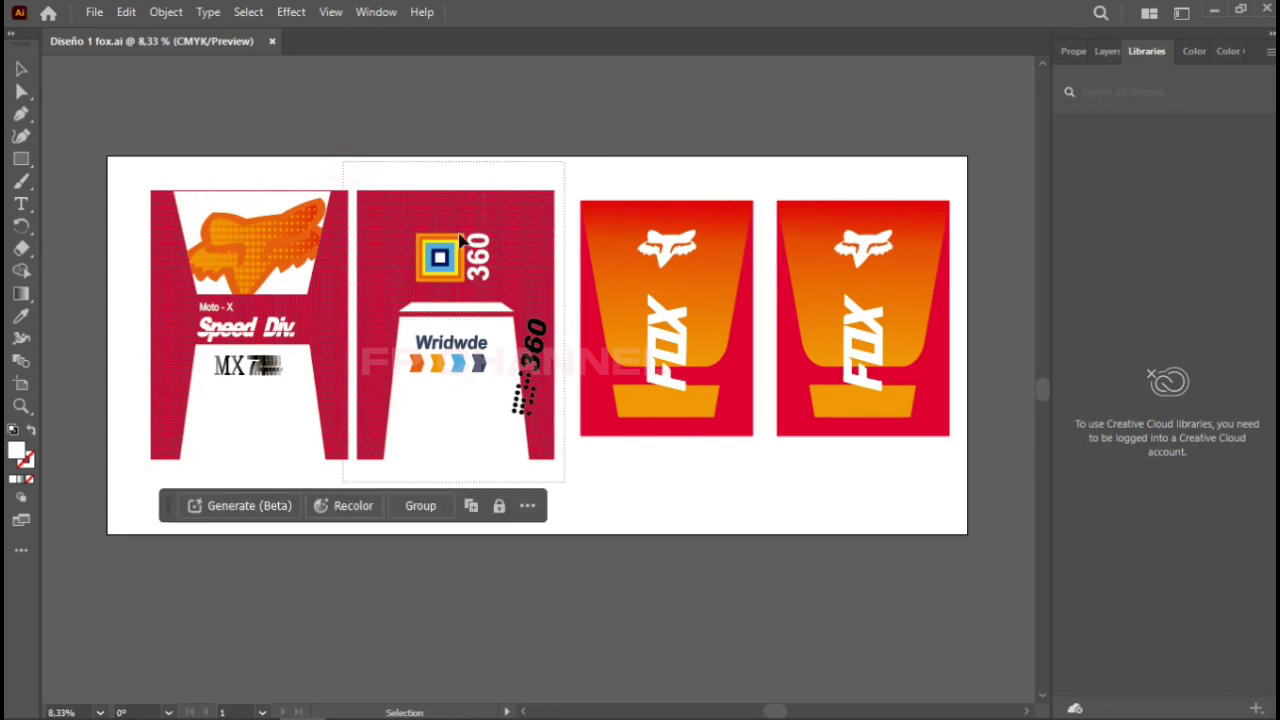
pyautogui.moveTo(352, 163); pyautogui.dragTo(570, 484)
pyautogui.moveTo(491, 203)
pyautogui.mouseDown()
pyautogui.moveTo(167, 708)
pyautogui.moveTo(469, 330)
pyautogui.mouseUp()
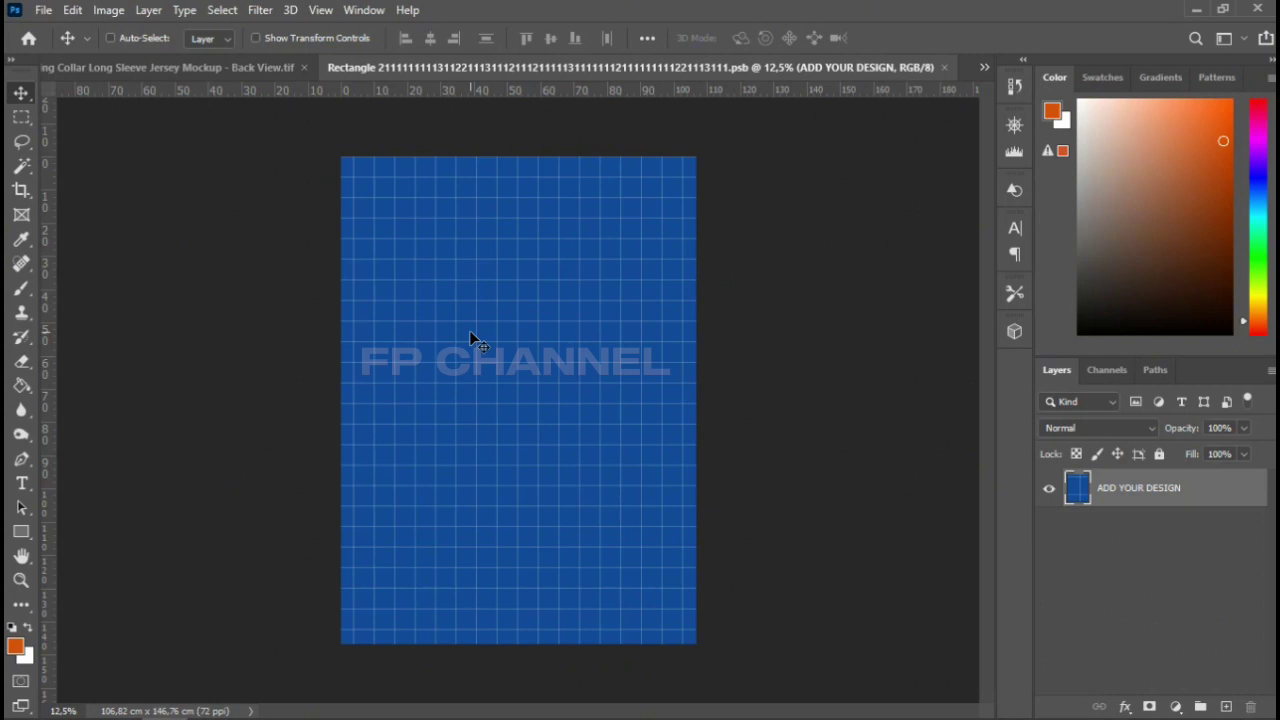
# Place the 360/Wridwde artwork and scale it to 188.48% over the blue grid
pyautogui.moveTo(470, 338); pyautogui.dragTo(470, 338)
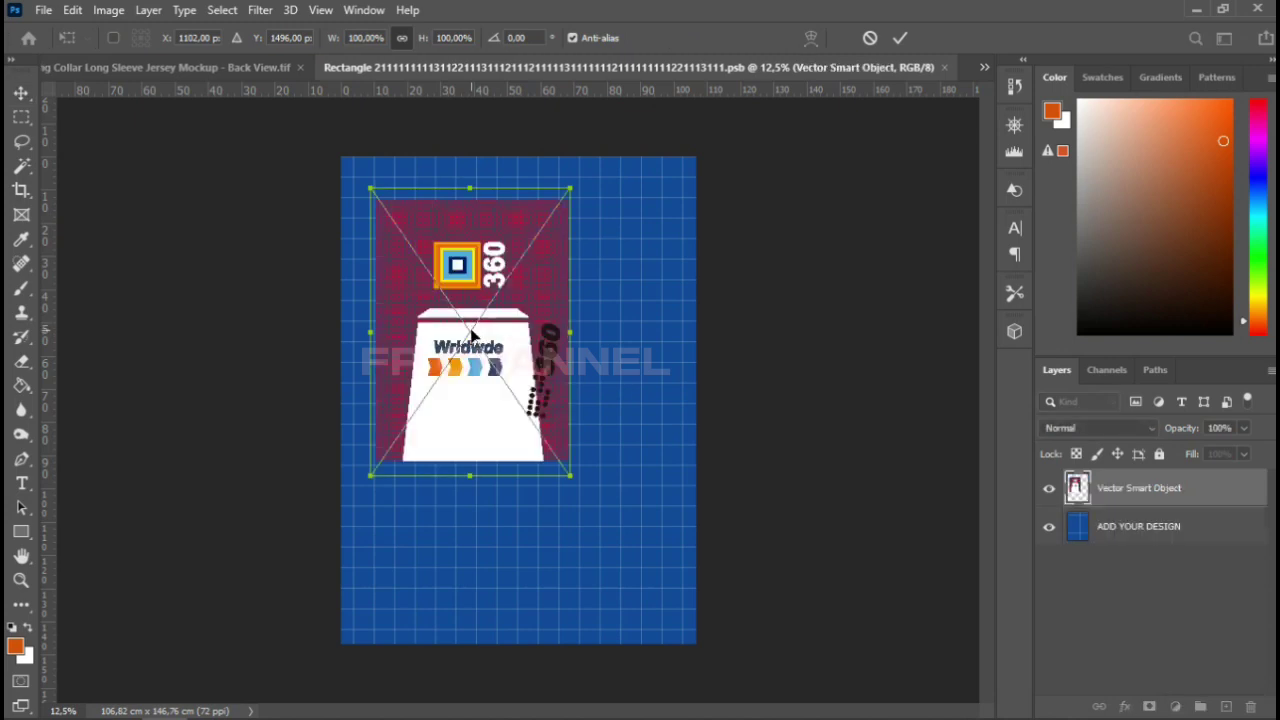
pyautogui.moveTo(570, 477); pyautogui.dragTo(666, 620)
pyautogui.moveTo(527, 354); pyautogui.dragTo(481, 305)
pyautogui.moveTo(620, 563); pyautogui.dragTo(708, 672)
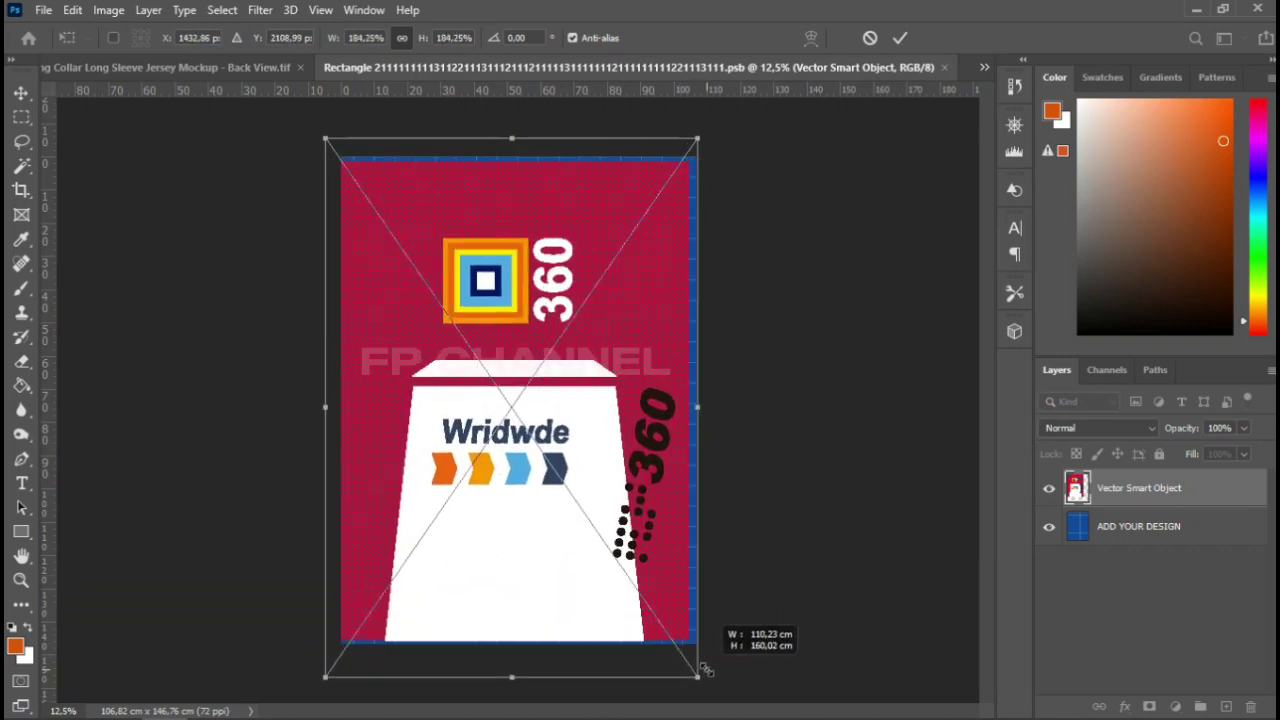
pyautogui.moveTo(512, 138); pyautogui.dragTo(515, 133)
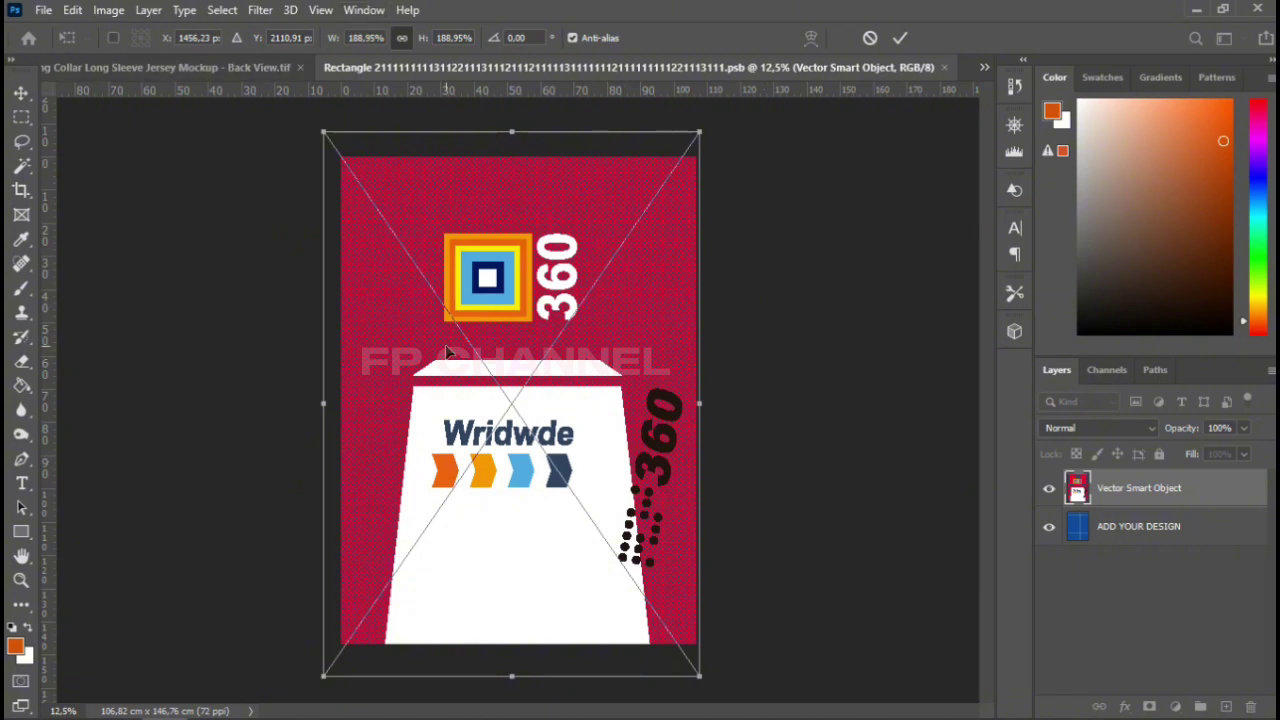
pyautogui.moveTo(326, 402); pyautogui.dragTo(324, 405)
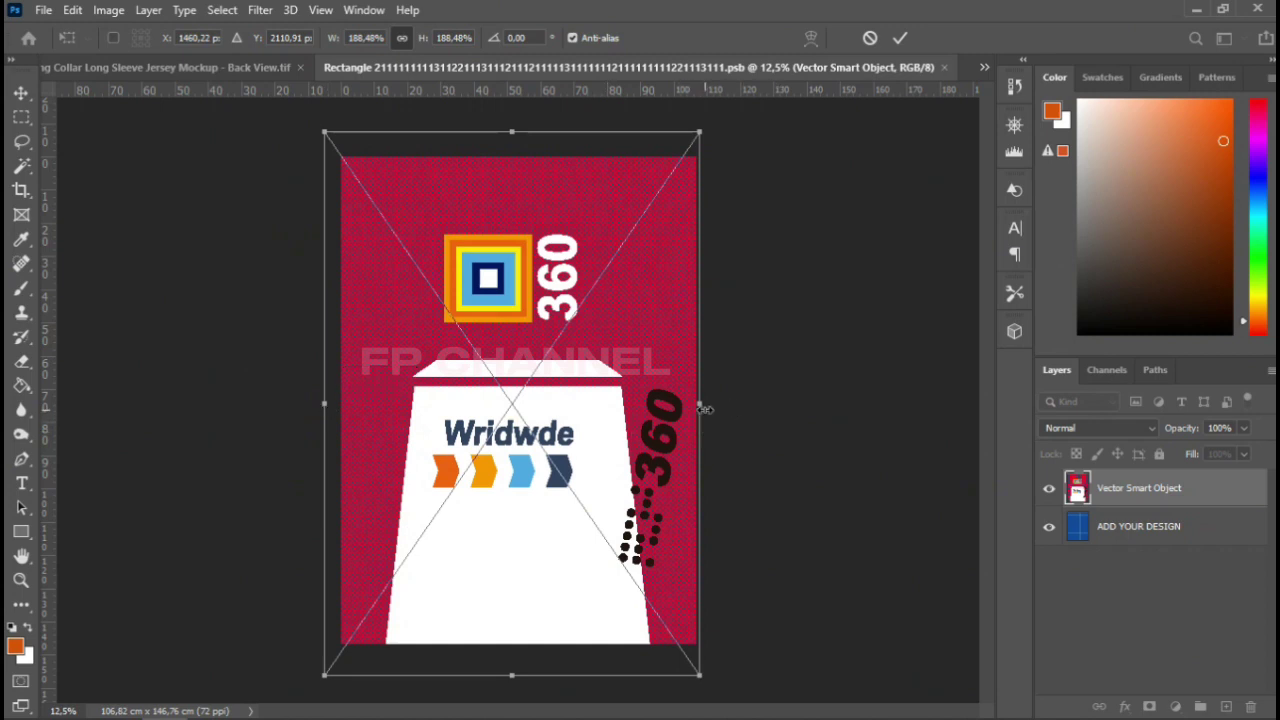
pyautogui.moveTo(705, 409); pyautogui.dragTo(706, 409)
pyautogui.write('1')
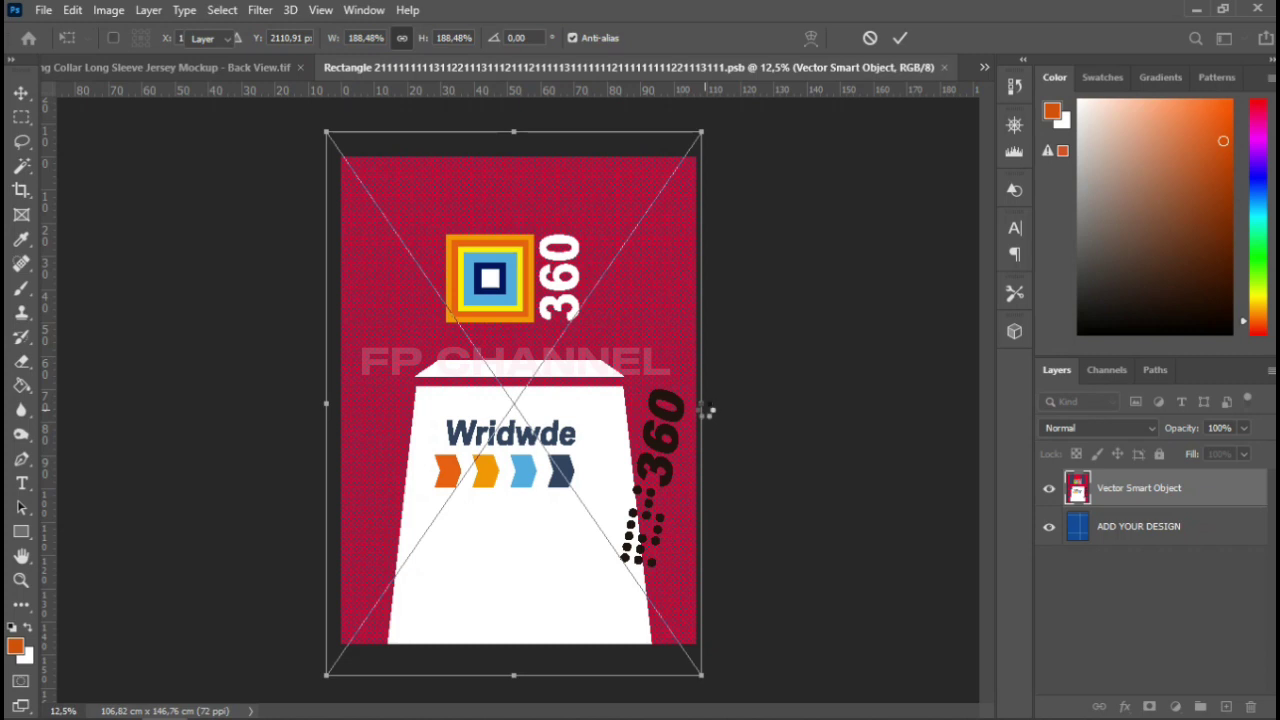
pyautogui.press('Return')
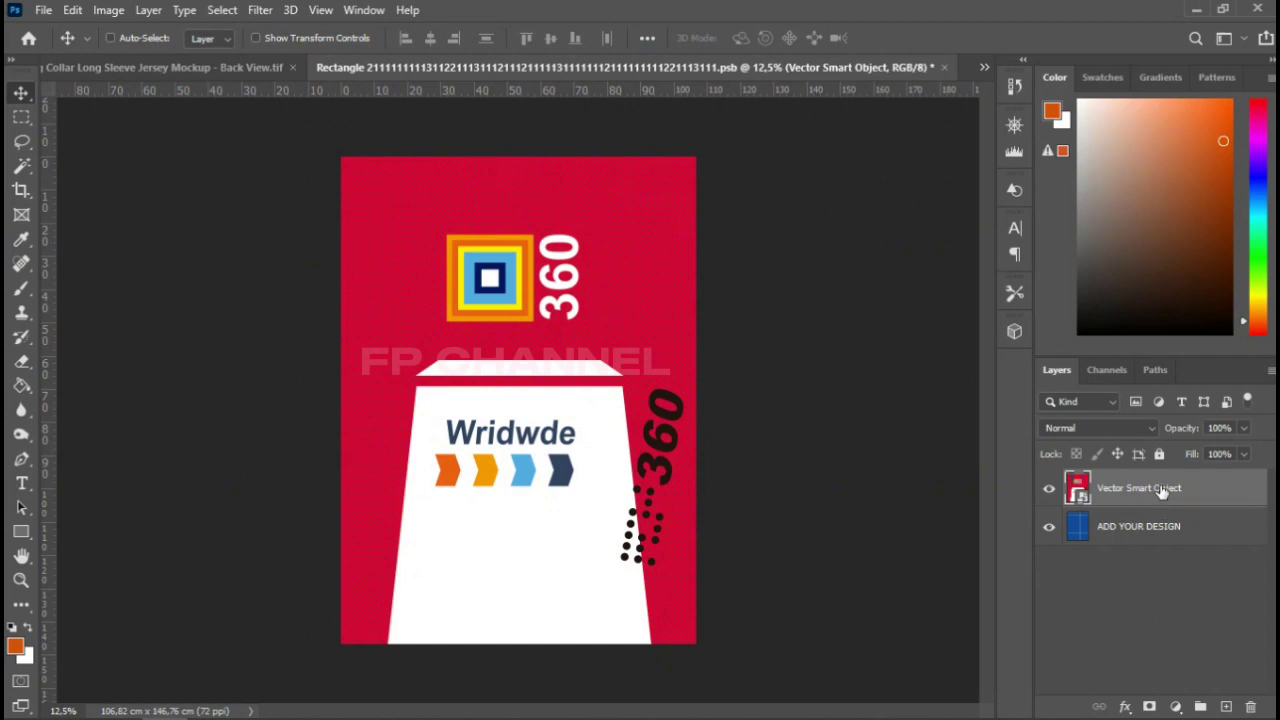
# Merge the artwork and grid layers into one layer named Body
pyautogui.keyDown('shift'); pyautogui.click(1180, 524); pyautogui.keyUp('shift')
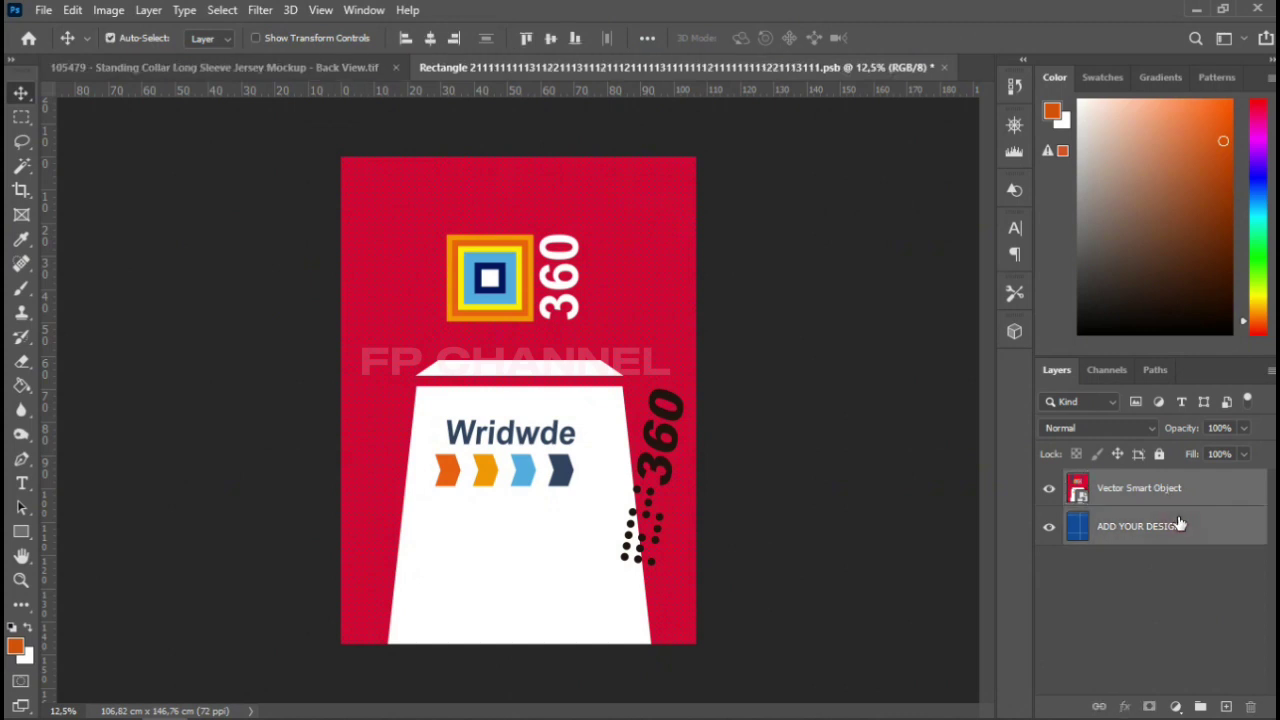
pyautogui.hotkey('ctrl', 'e')
pyautogui.doubleClick(1145, 487)
pyautogui.write('Body')
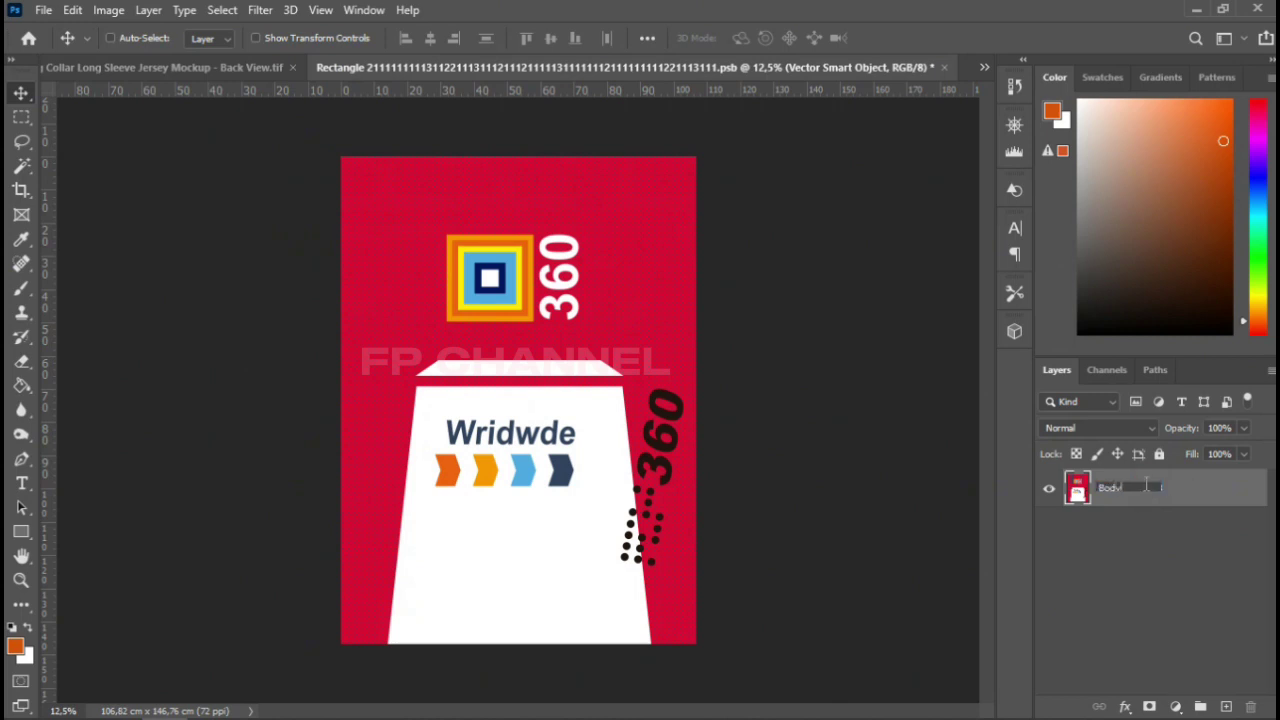
pyautogui.press('Return')
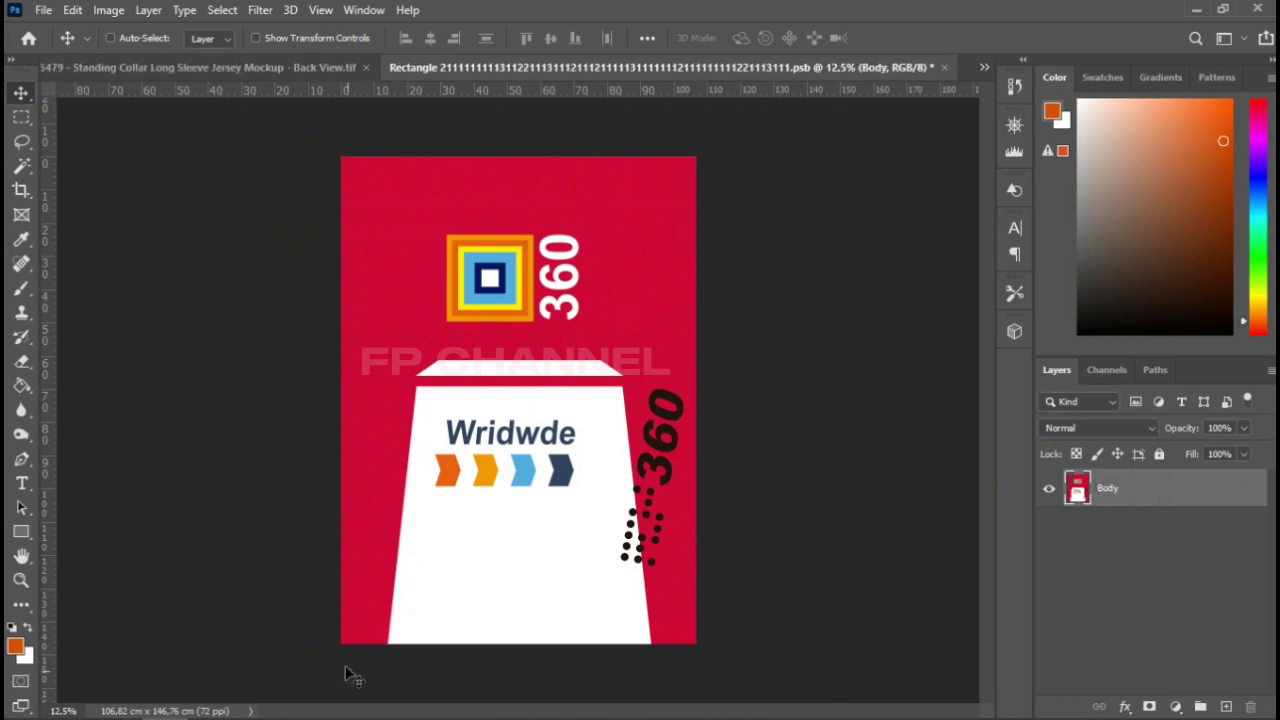
# Save and close the design document, returning to the jersey mockup
pyautogui.hotkey('ctrl', 'w')
pyautogui.press('Return')
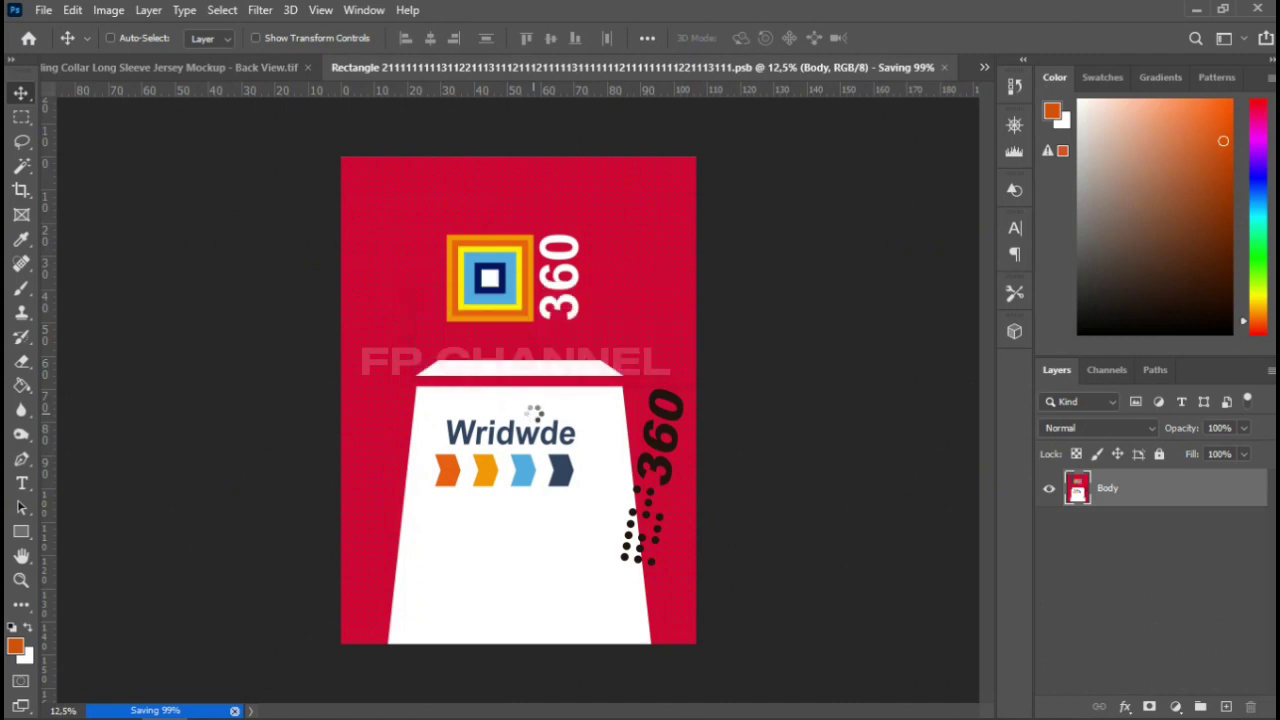
pyautogui.hotkey('ctrl', 'w')
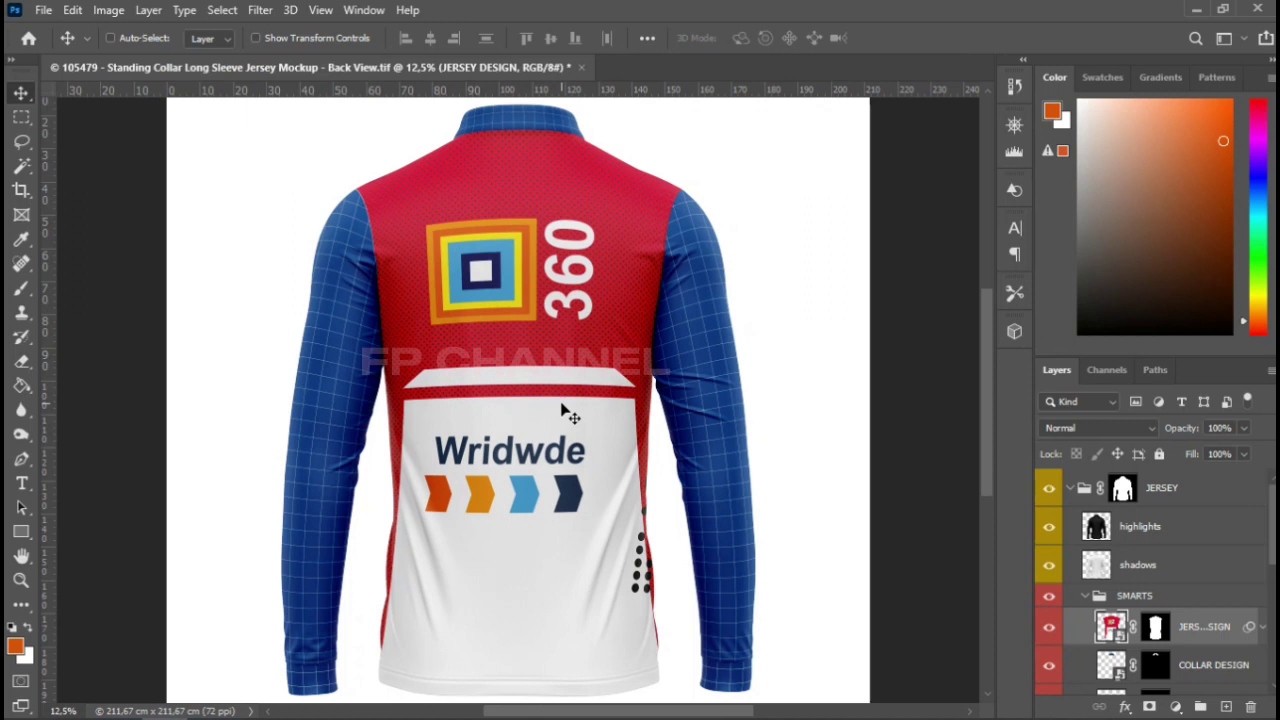
# Open the COLLAR DESIGN smart object and fill it solid orange
pyautogui.scroll(-2, 1195, 640)
pyautogui.scroll(-1, 1190, 624)
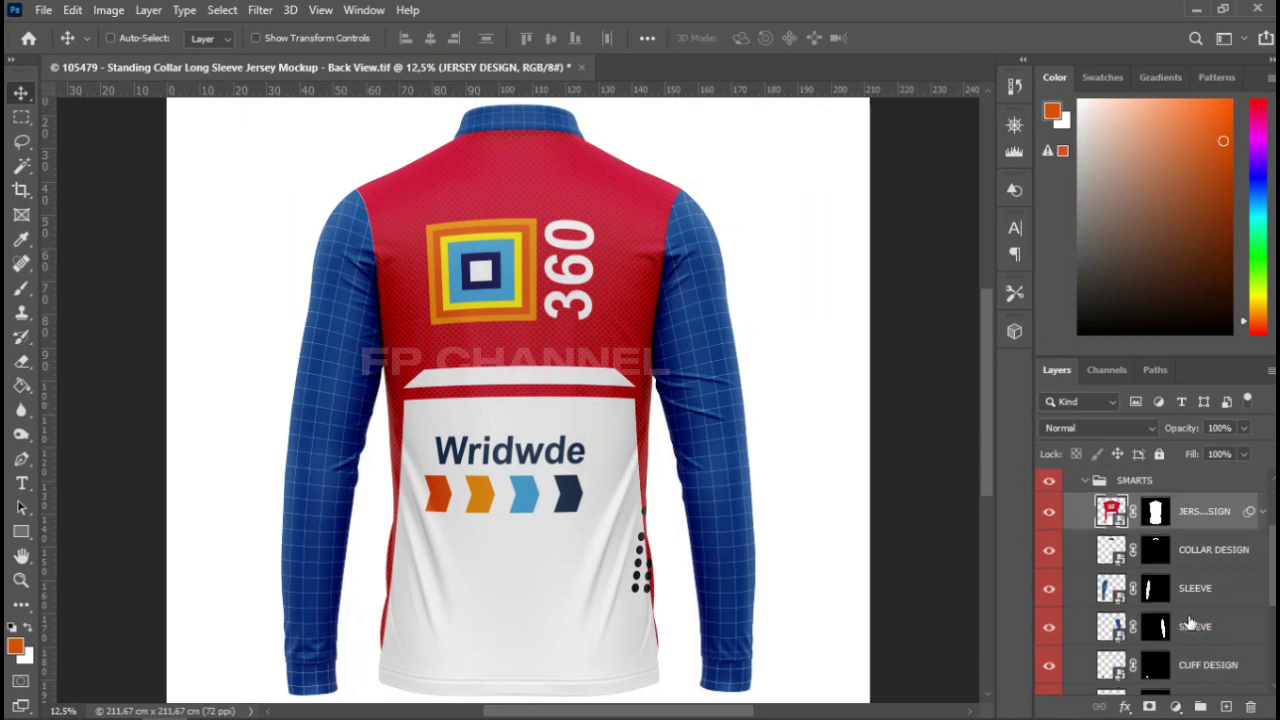
pyautogui.click(1203, 560)
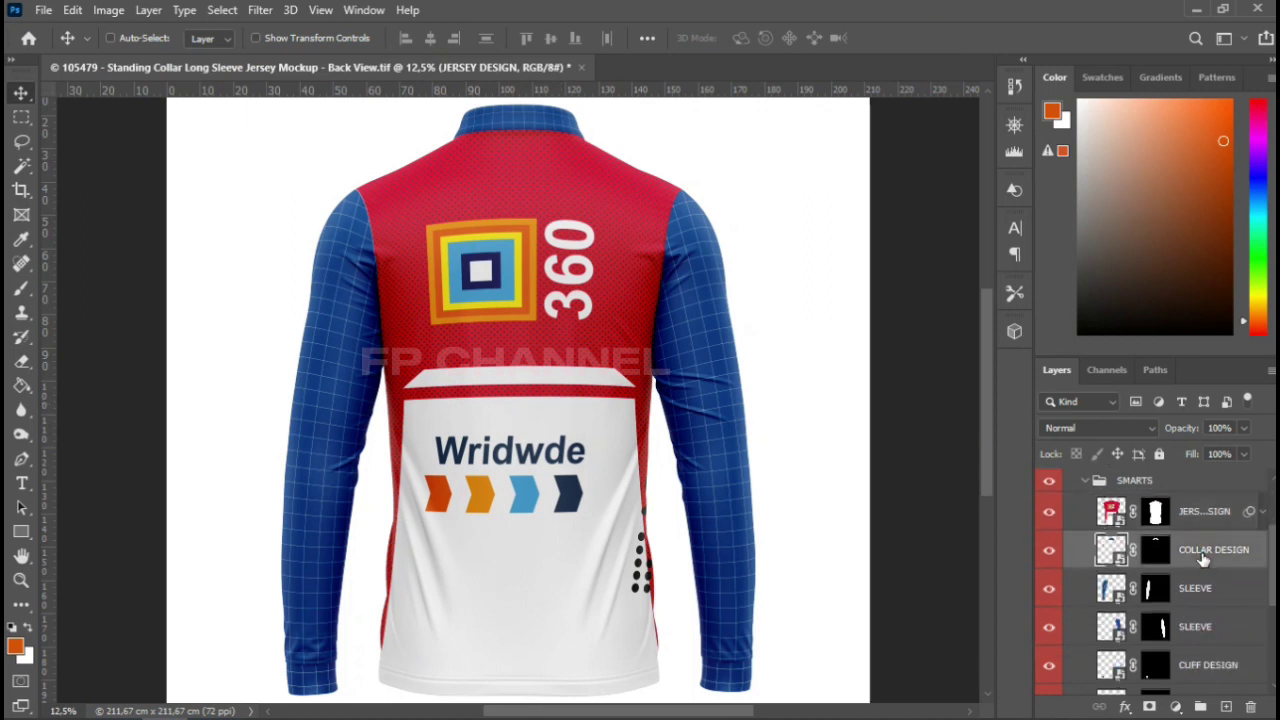
pyautogui.doubleClick(1110, 550)
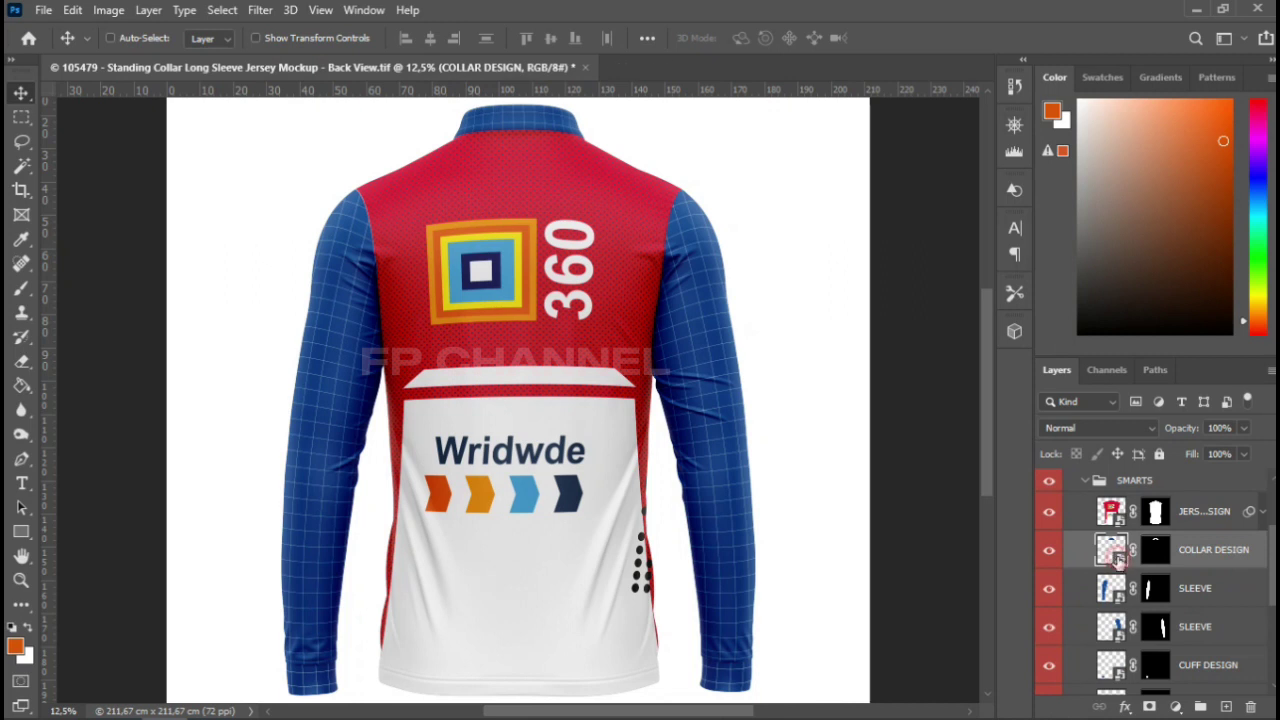
pyautogui.hotkey('alt', 'BackSpace')
# Save the orange collar and open the first SLEEVE smart object
pyautogui.hotkey('ctrl', 'w')
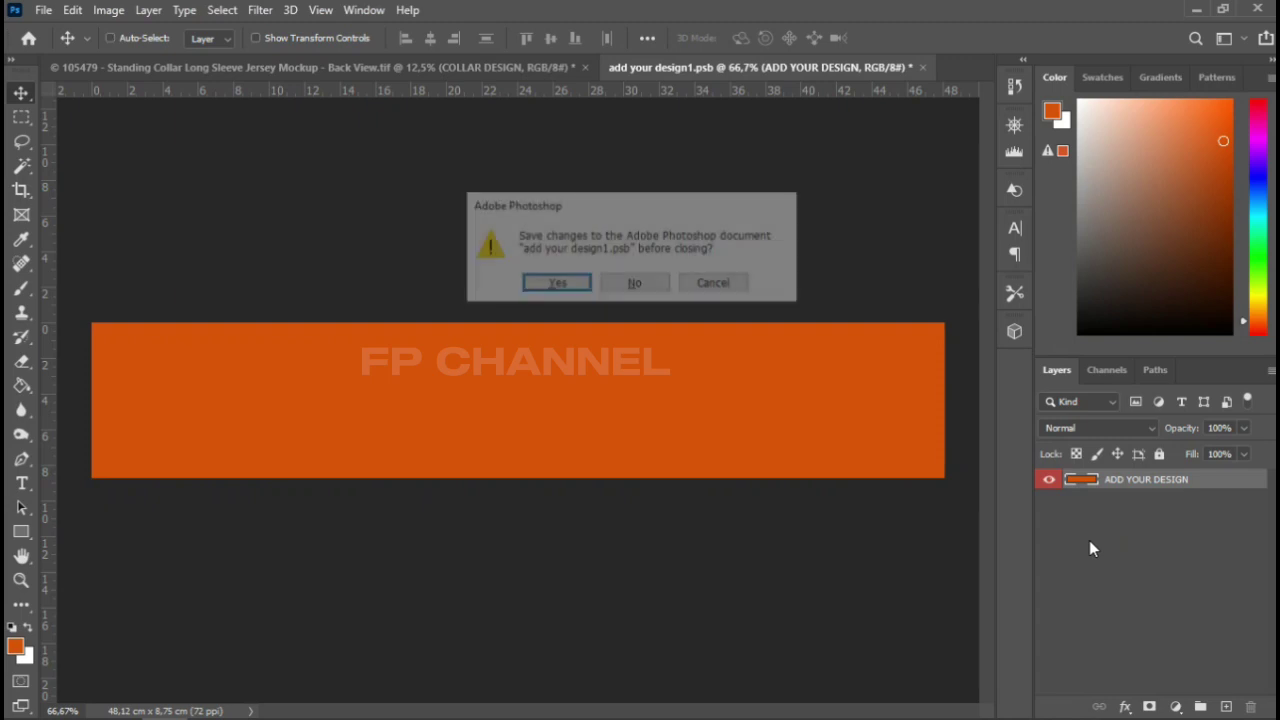
pyautogui.press('Return')
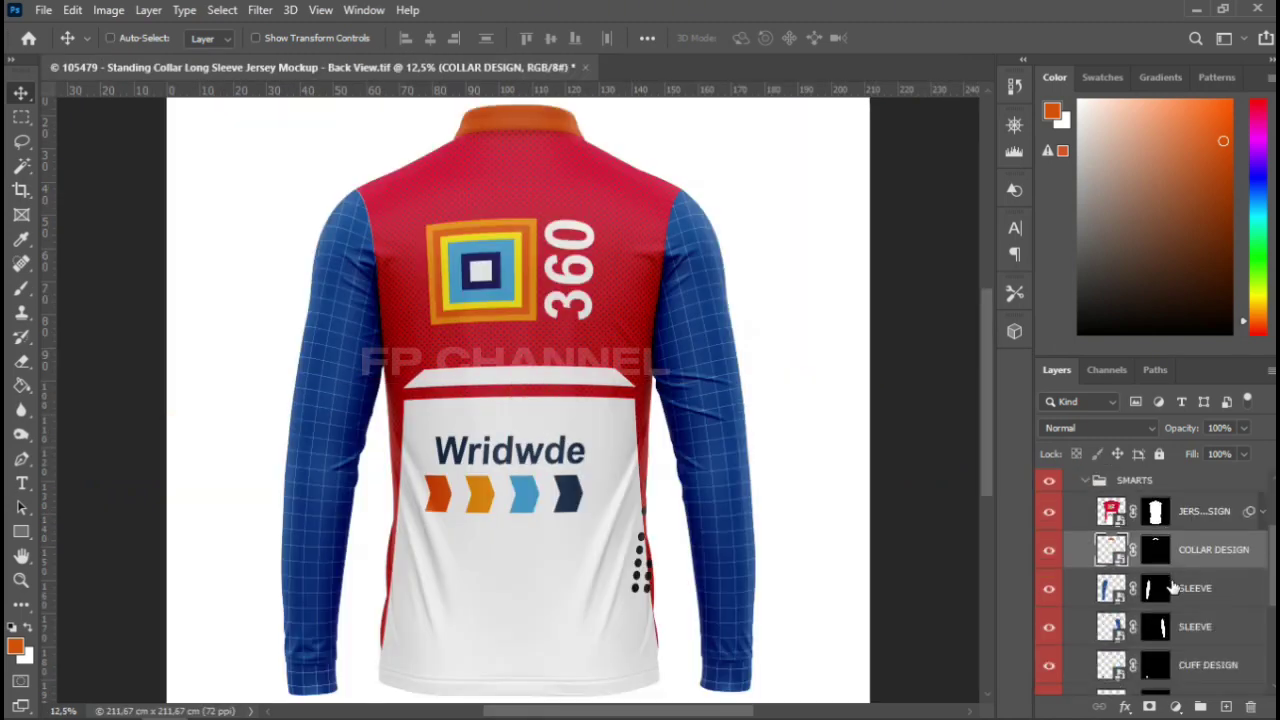
pyautogui.click(1196, 592)
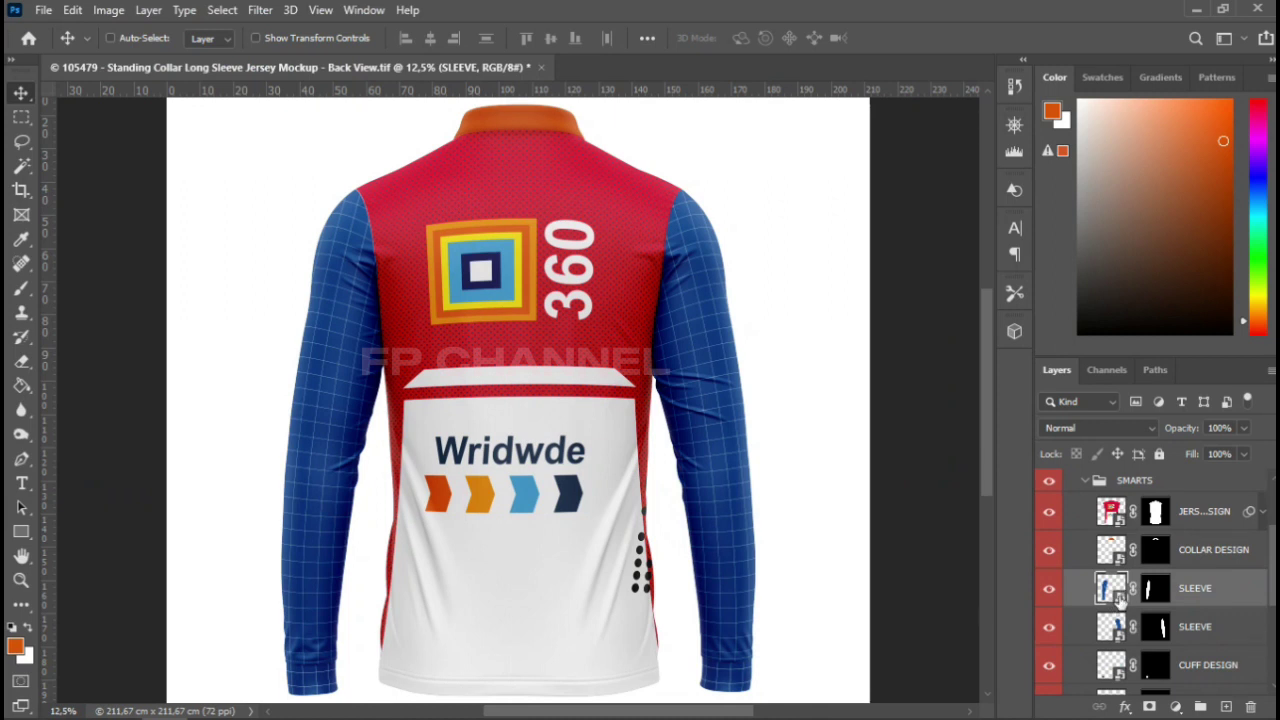
pyautogui.doubleClick(1112, 590)
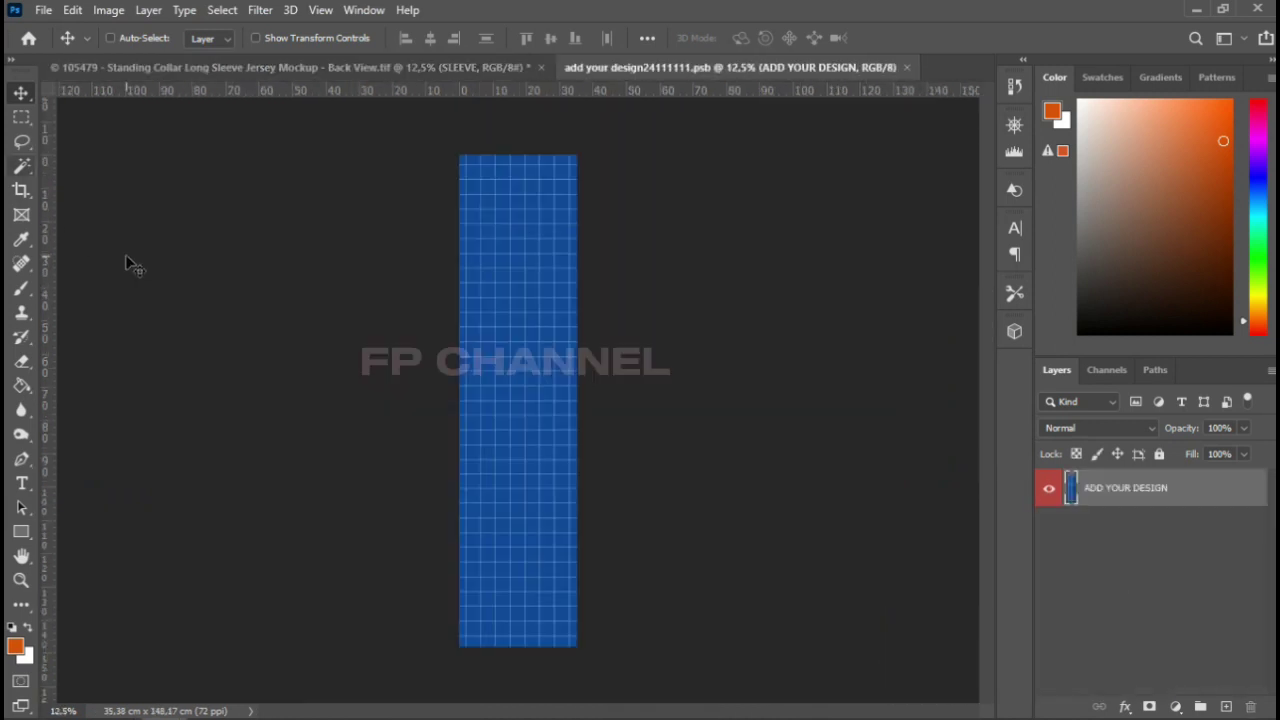
# Select the third orange FOX panel in Illustrator and bring it into Photoshop's sleeve document
pyautogui.moveTo(303, 715)
pyautogui.click(303, 702)
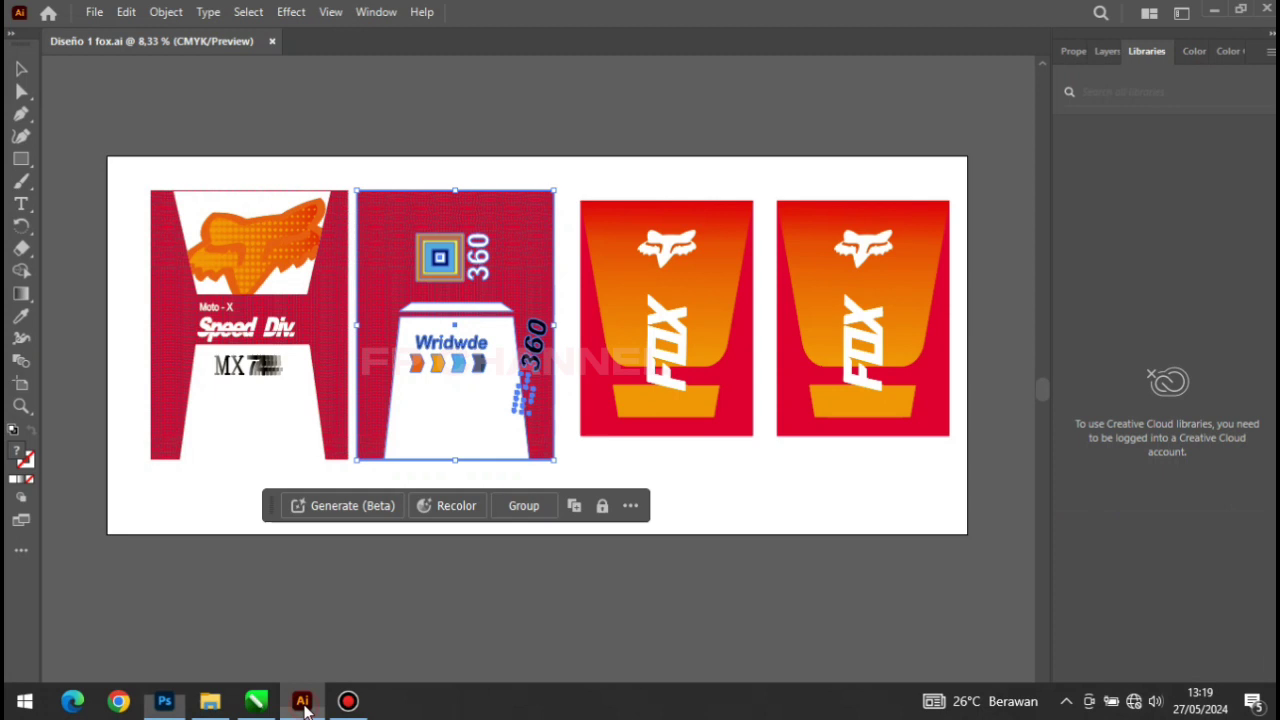
pyautogui.click(590, 178)
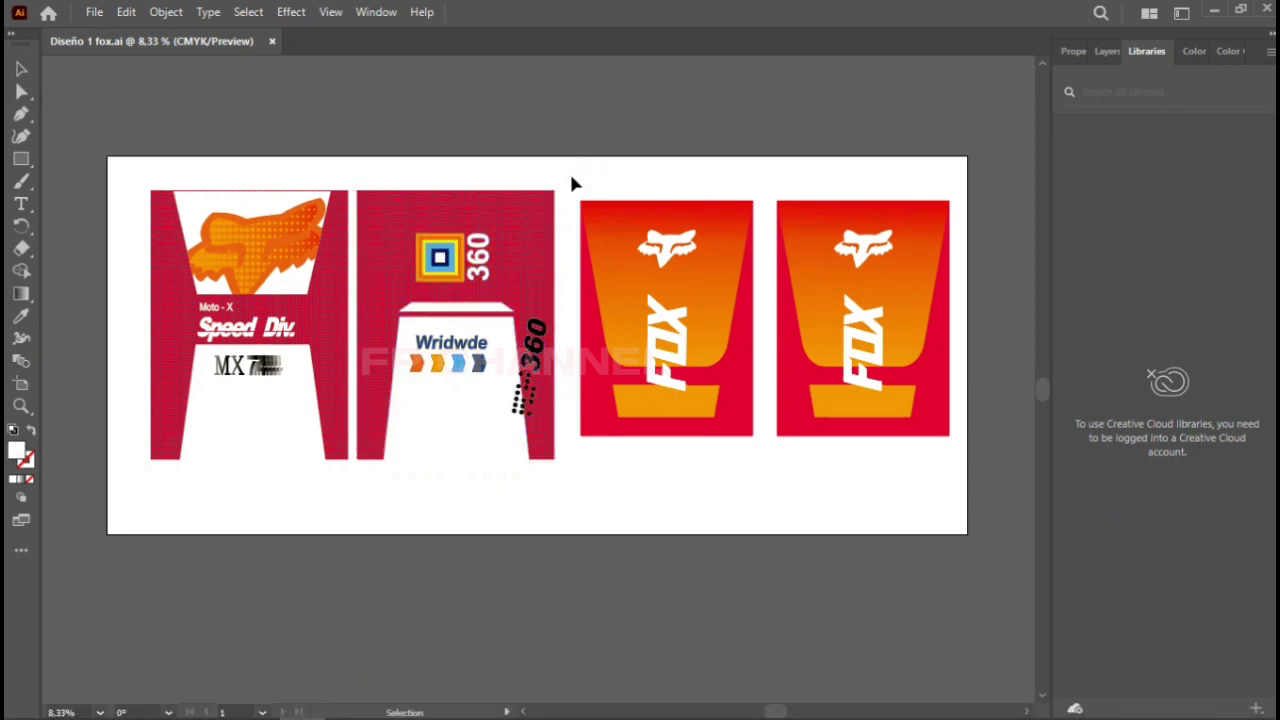
pyautogui.moveTo(571, 176)
pyautogui.mouseDown()
pyautogui.moveTo(778, 485)
pyautogui.moveTo(768, 473)
pyautogui.mouseUp()
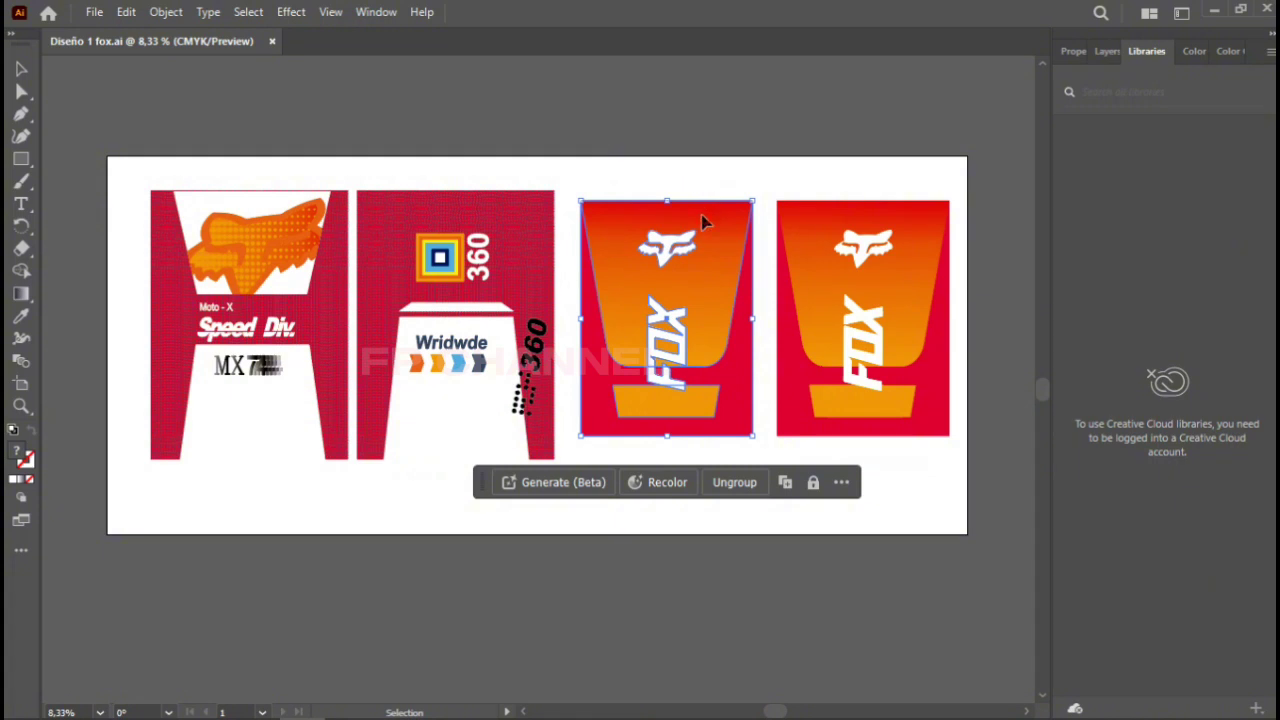
pyautogui.moveTo(728, 217); pyautogui.dragTo(728, 221)
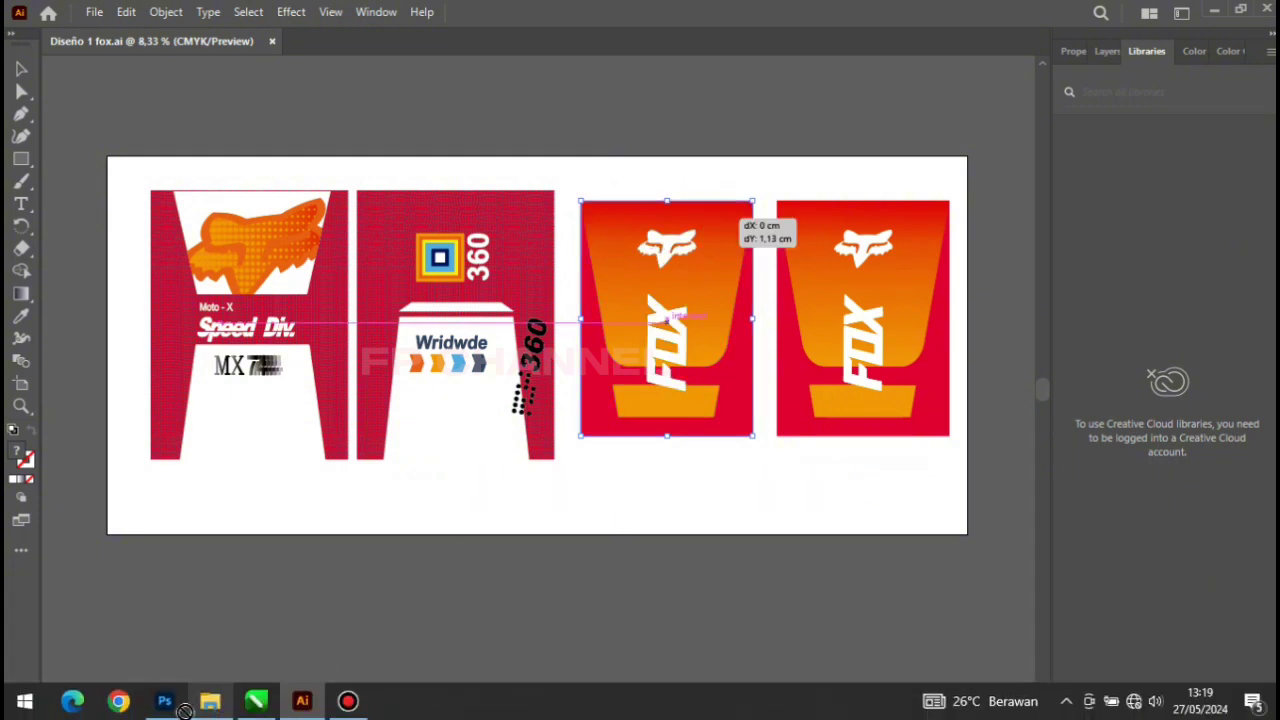
pyautogui.click(164, 712)
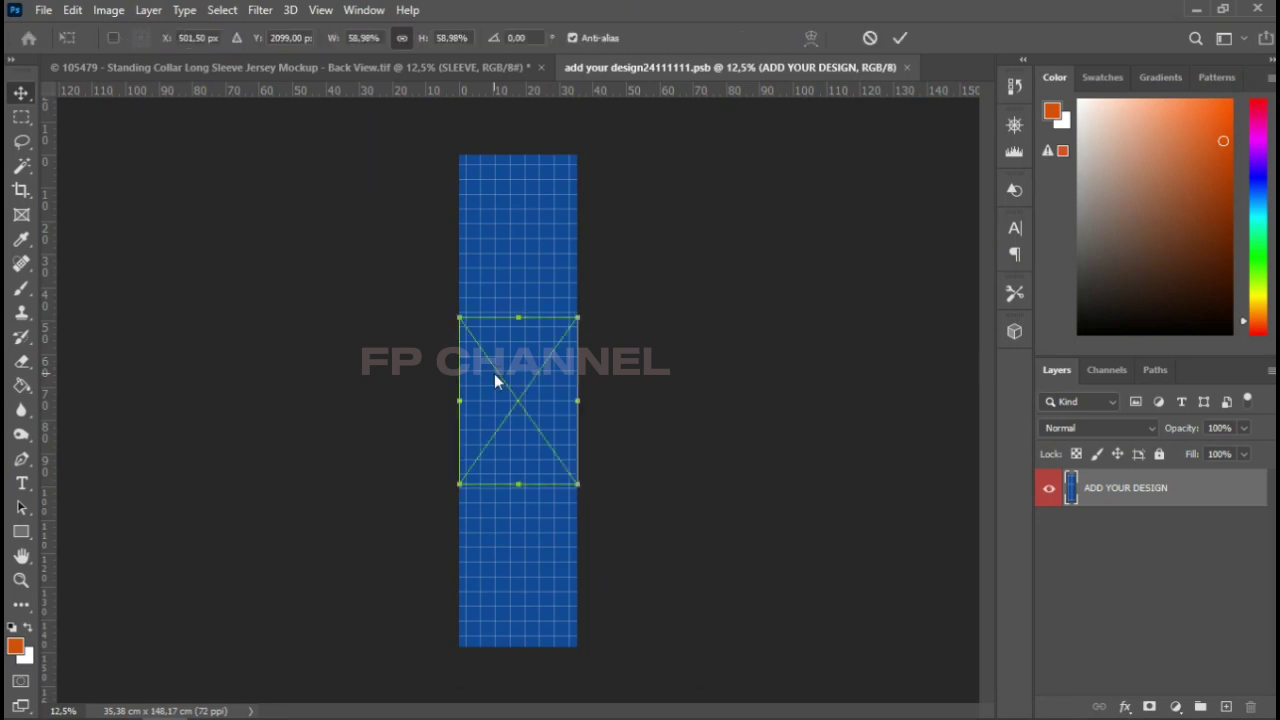
# Enlarge the FOX artwork to about 243% over the sleeve strip and commit
pyautogui.moveTo(517, 320); pyautogui.dragTo(493, 90)
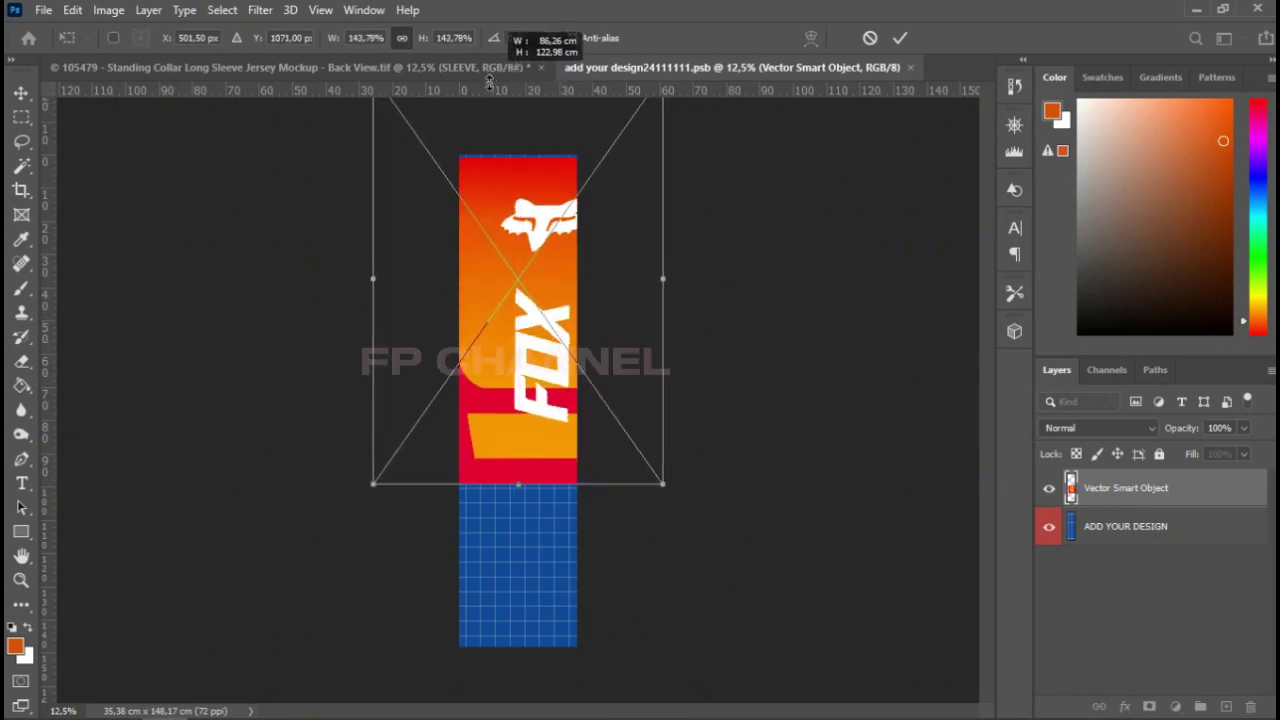
pyautogui.moveTo(493, 90); pyautogui.dragTo(487, 98)
pyautogui.moveTo(517, 486)
pyautogui.mouseDown()
pyautogui.moveTo(487, 672)
pyautogui.moveTo(487, 660)
pyautogui.mouseUp()
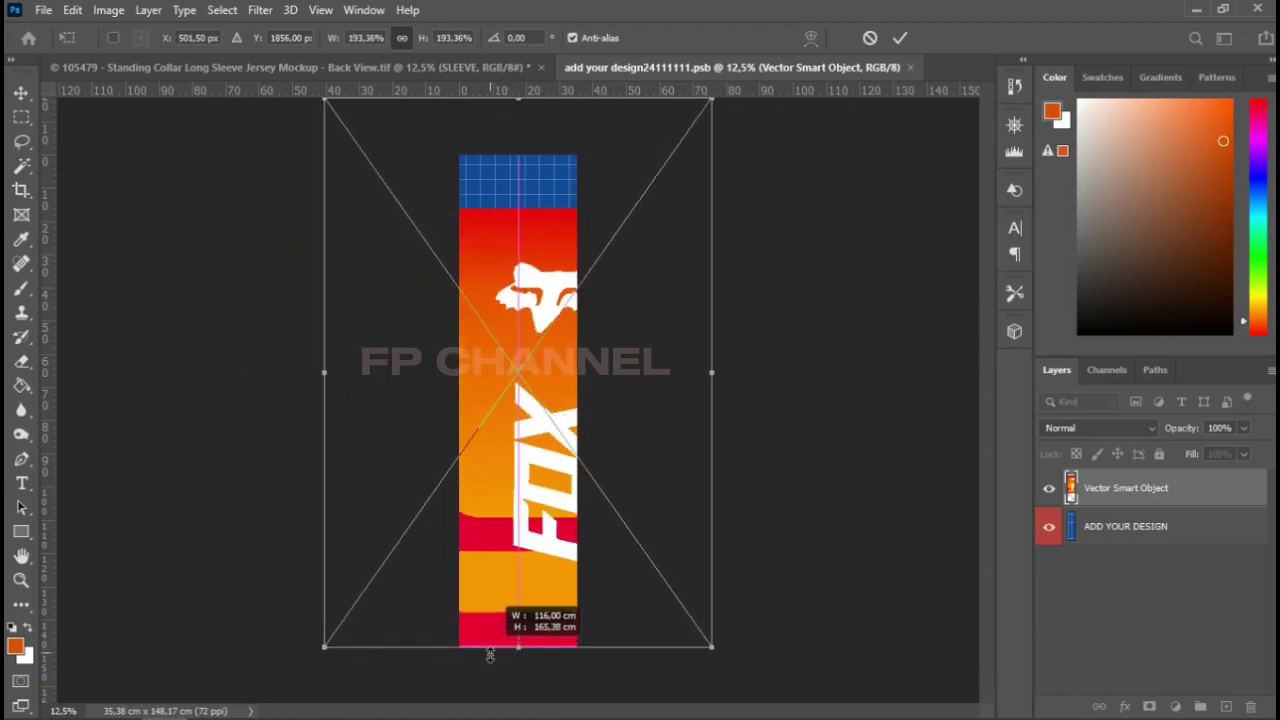
pyautogui.moveTo(543, 510)
pyautogui.mouseDown()
pyautogui.moveTo(527, 510)
pyautogui.moveTo(515, 567)
pyautogui.mouseUp()
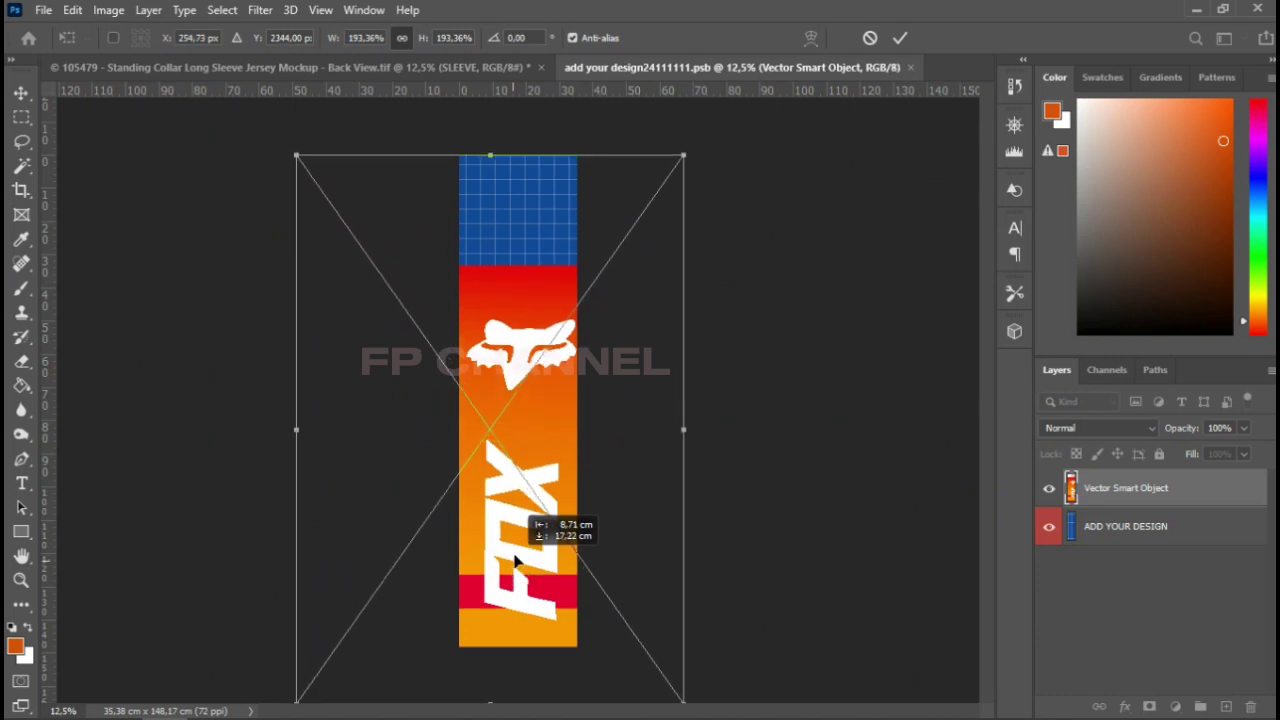
pyautogui.moveTo(485, 152); pyautogui.dragTo(440, 10)
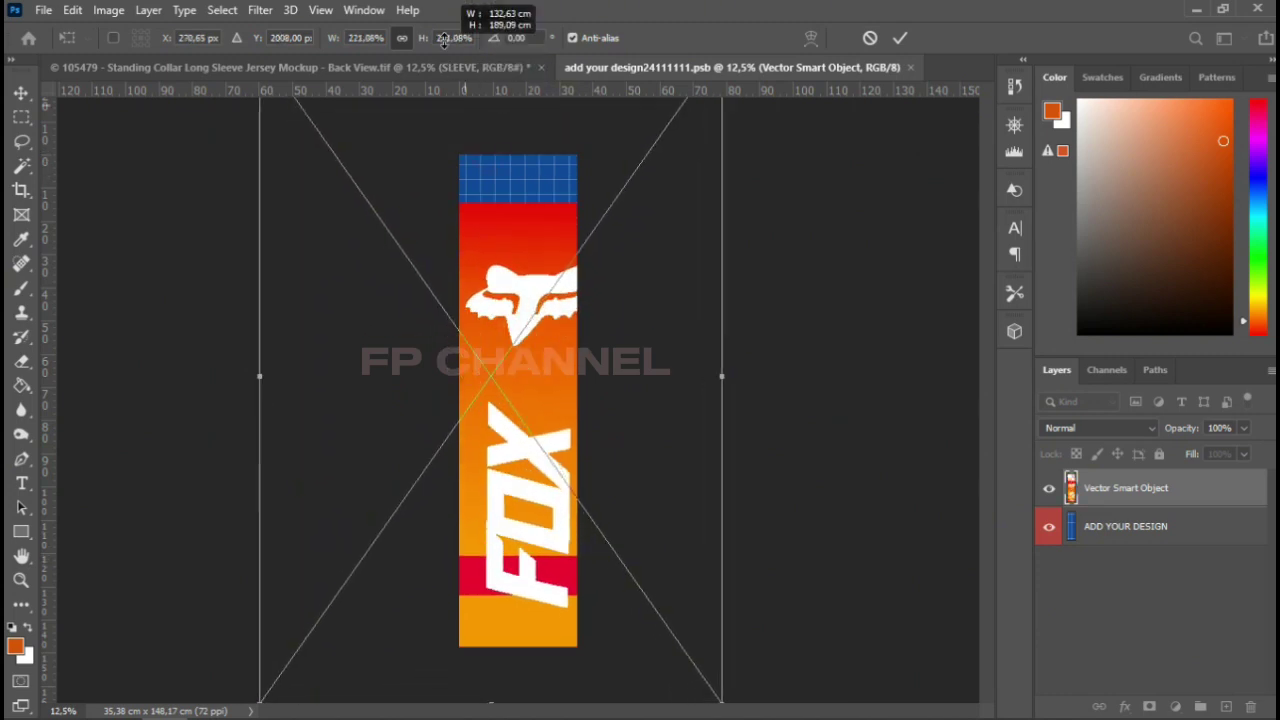
pyautogui.moveTo(518, 292); pyautogui.dragTo(517, 312)
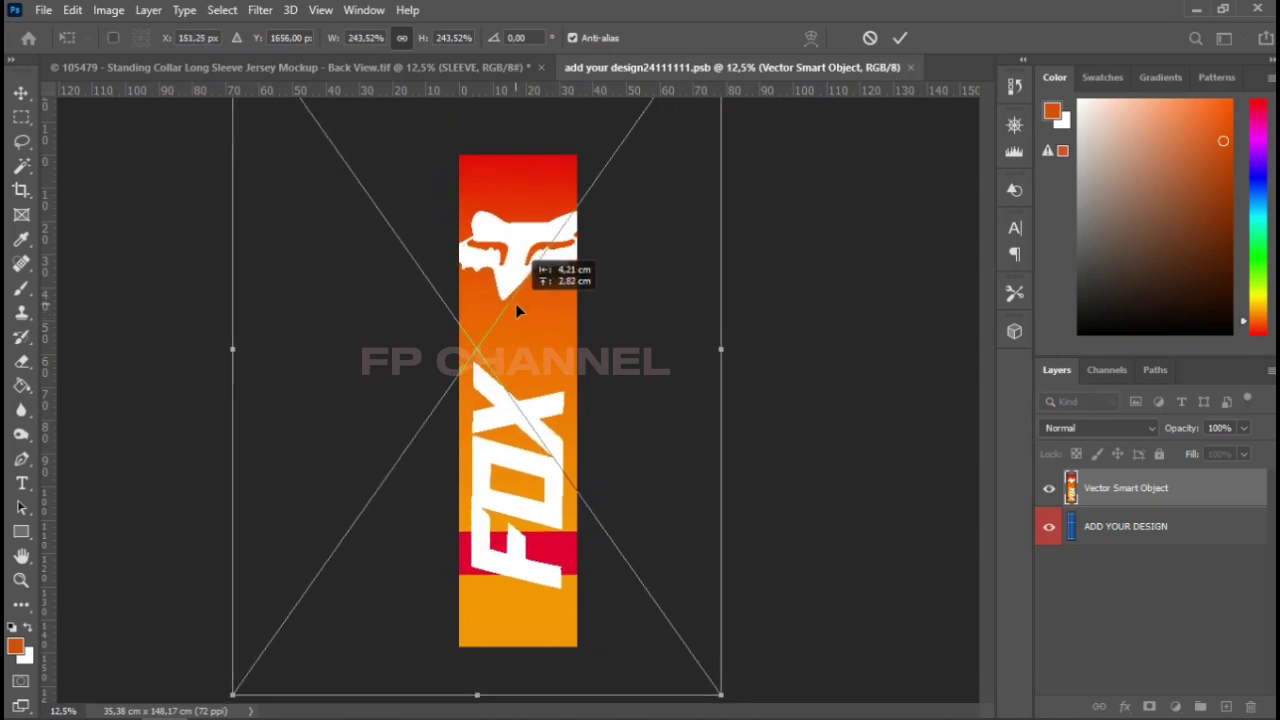
pyautogui.moveTo(541, 366); pyautogui.dragTo(544, 374)
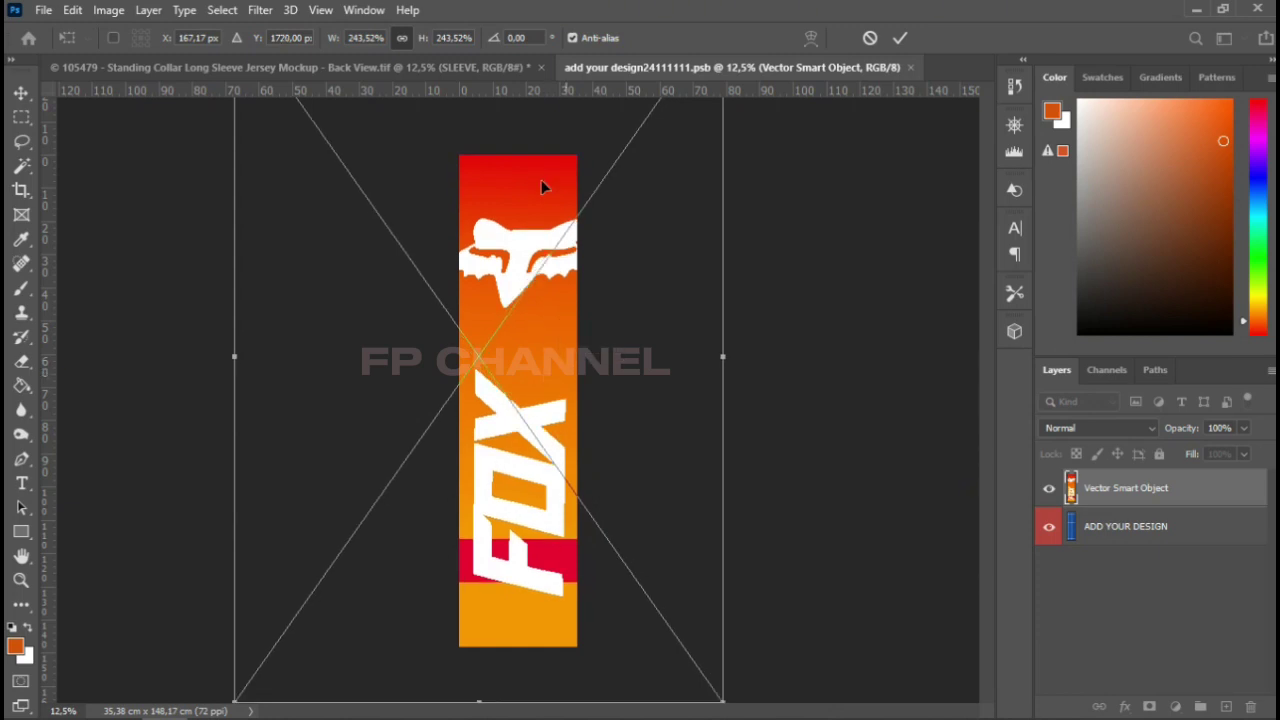
pyautogui.click(900, 38)
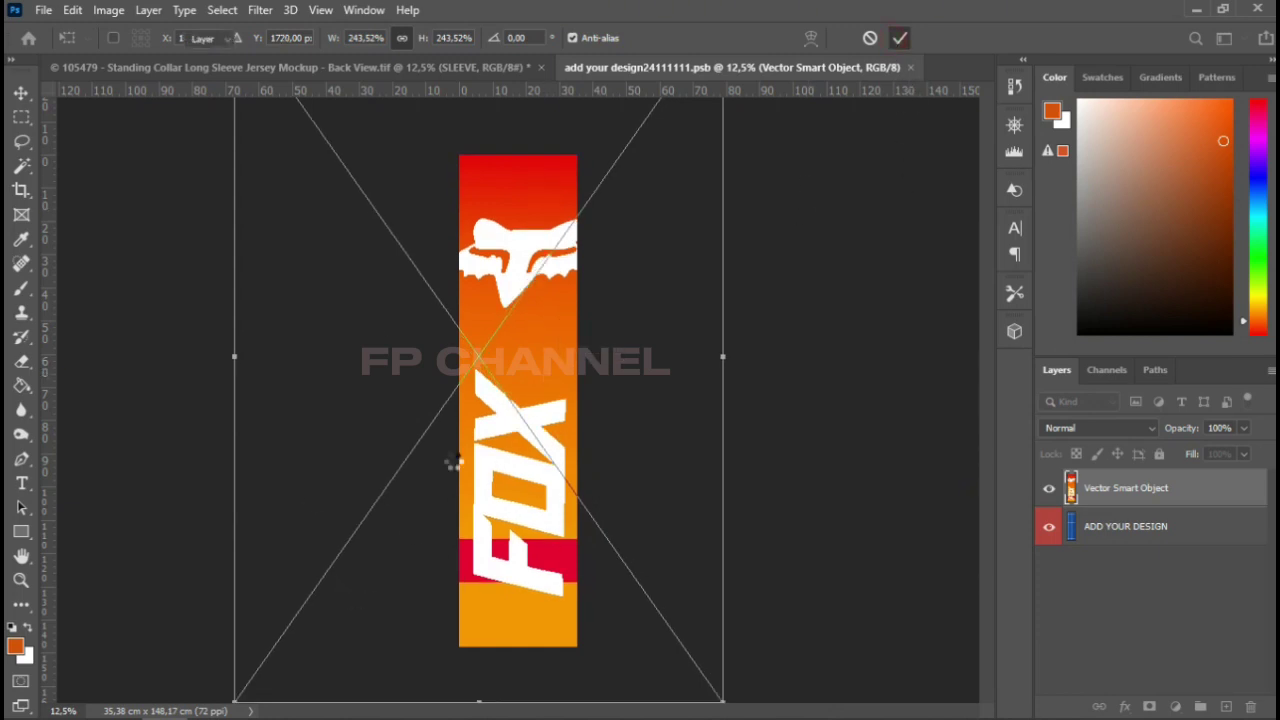
# Add a vertical and a horizontal guide and nudge the FOX artwork into place
pyautogui.moveTo(49, 554); pyautogui.dragTo(516, 576)
pyautogui.moveTo(665, 92); pyautogui.dragTo(607, 587)
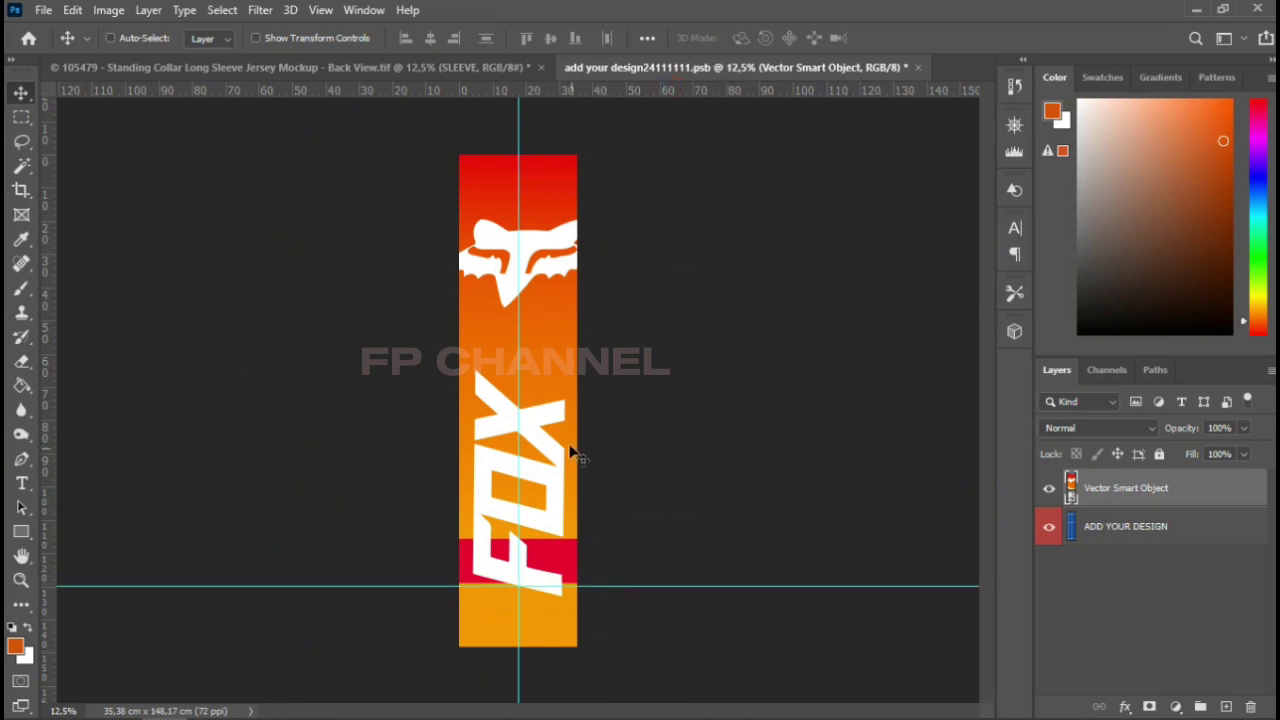
pyautogui.moveTo(570, 450); pyautogui.dragTo(556, 437)
pyautogui.hotkey('shift', 'Down')
pyautogui.hotkey('shift', 'Down')
pyautogui.hotkey('shift', 'Down')
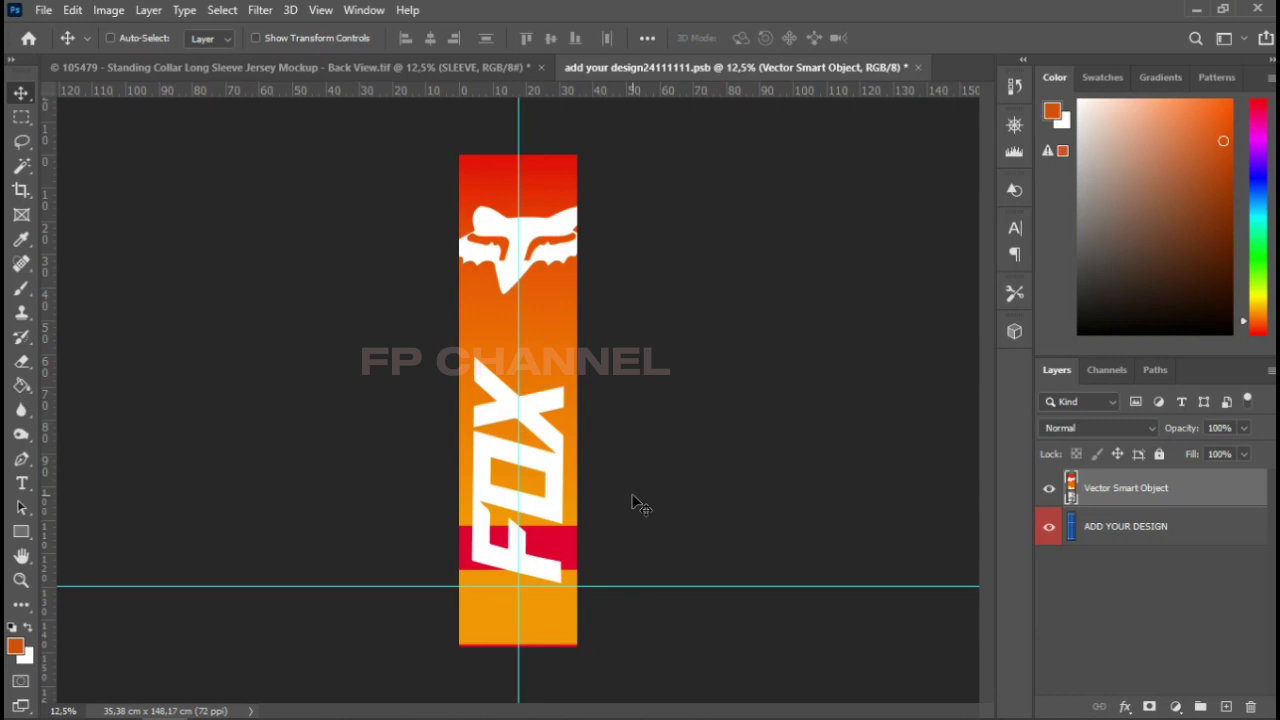
# Merge the sleeve layers into one named Left and save the sleeve design
pyautogui.keyDown('shift'); pyautogui.click(1153, 527); pyautogui.keyUp('shift')
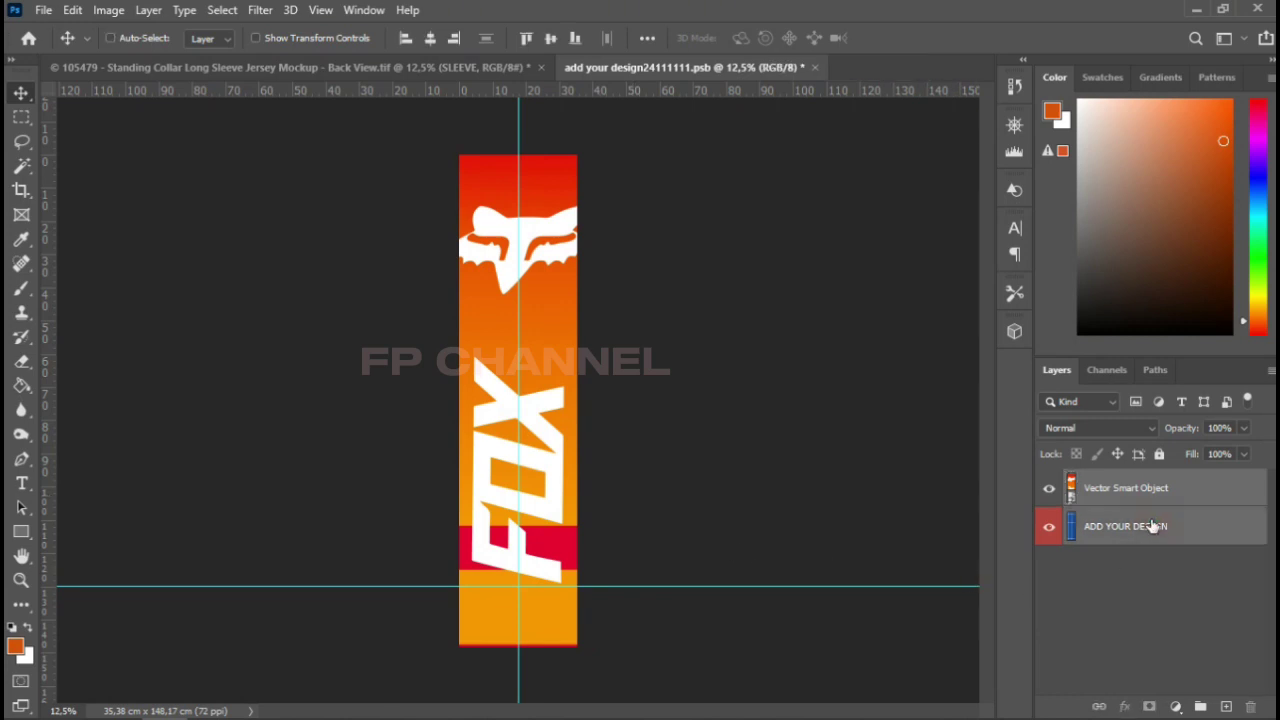
pyautogui.hotkey('ctrl', 'e')
pyautogui.doubleClick(1136, 487)
pyautogui.write('Left')
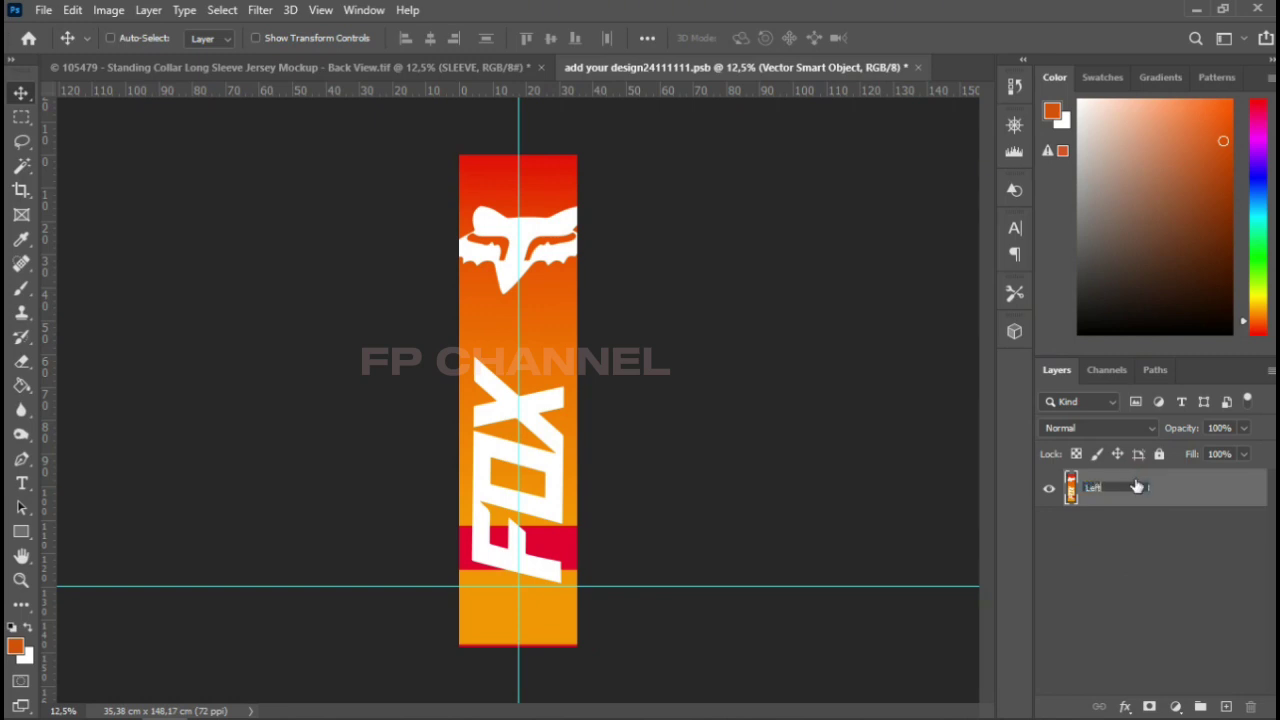
pyautogui.press('Return')
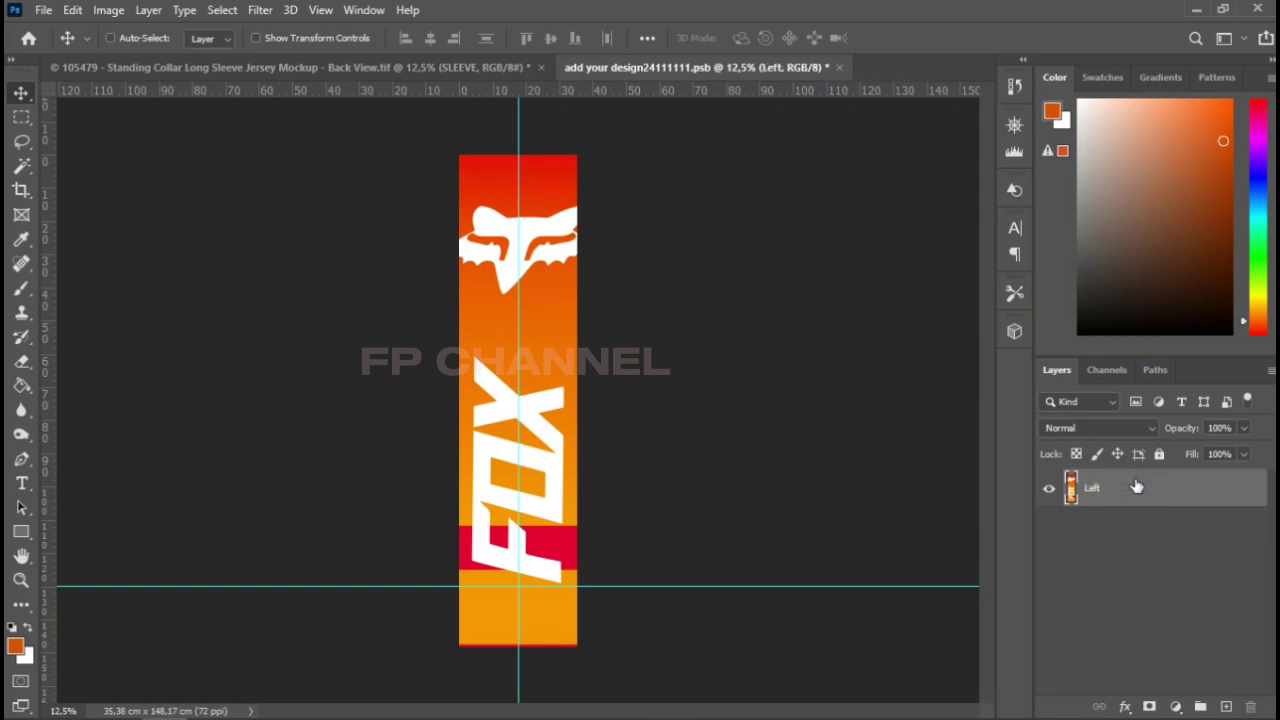
pyautogui.hotkey('ctrl', 'w')
pyautogui.press('Return')
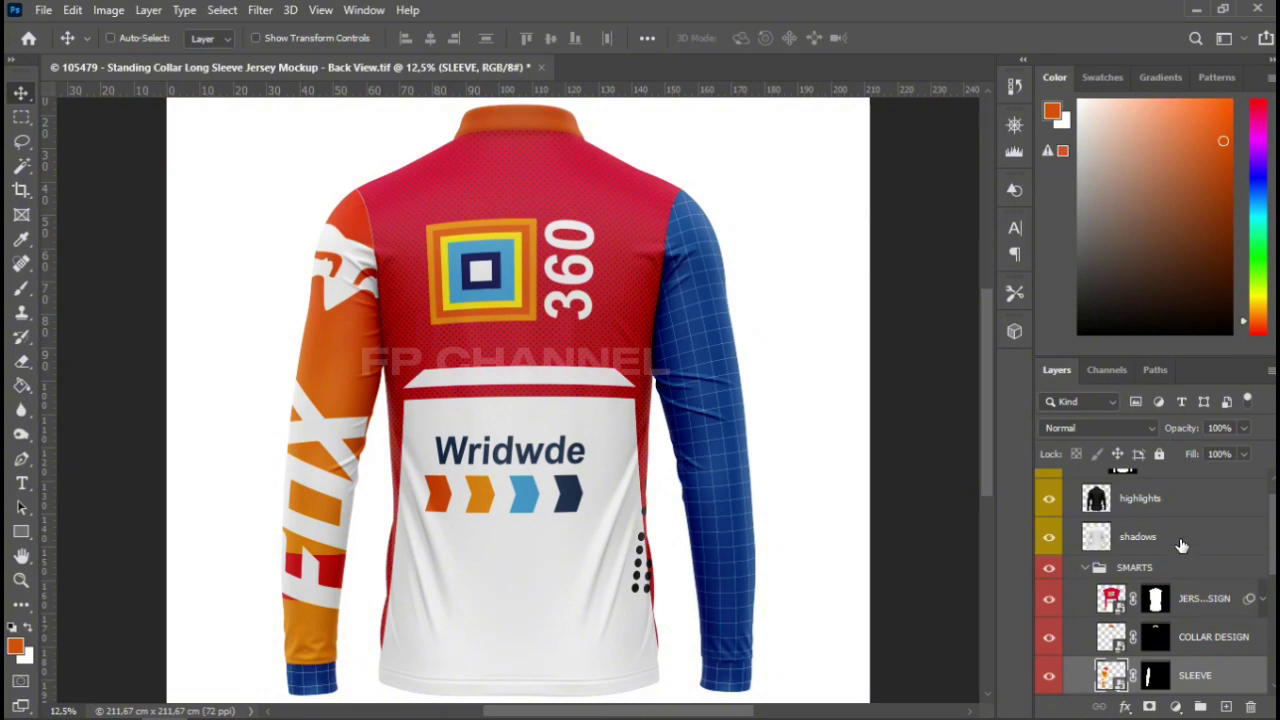
# Open the lower SLEEVE smart object for the second sleeve
pyautogui.scroll(-3, 1181, 544)
pyautogui.click(1206, 600)
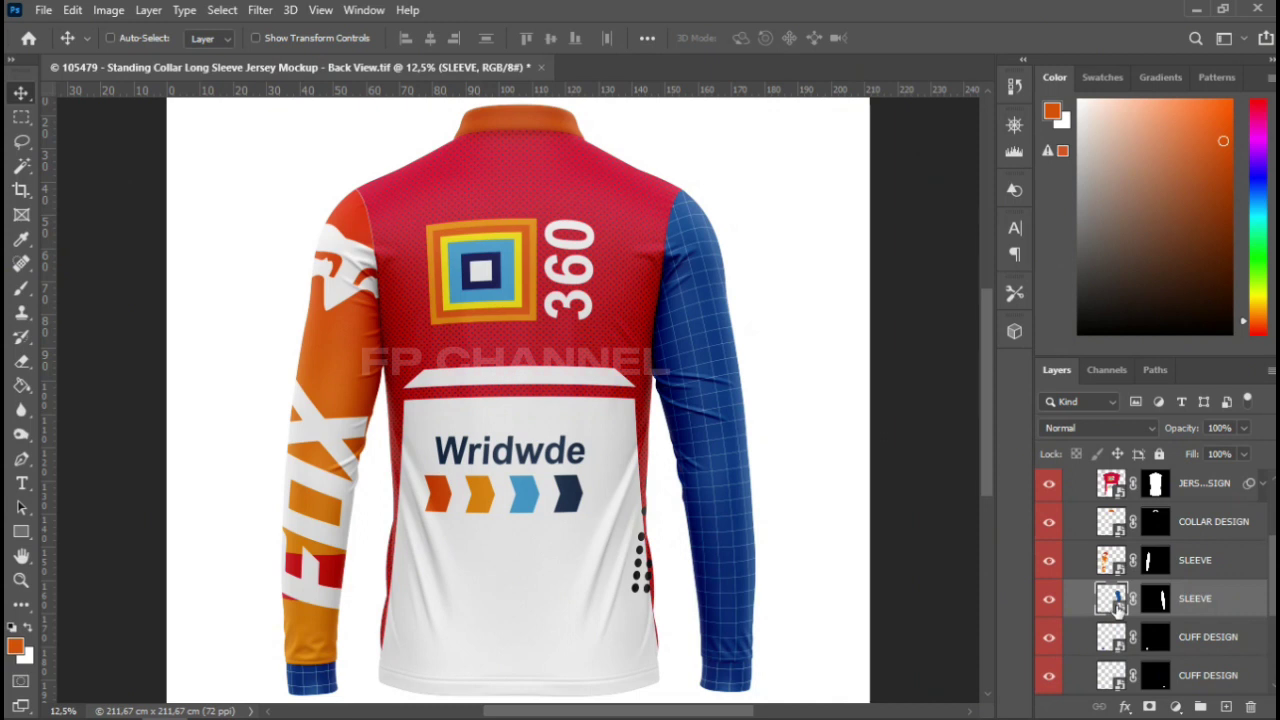
pyautogui.doubleClick(1112, 598)
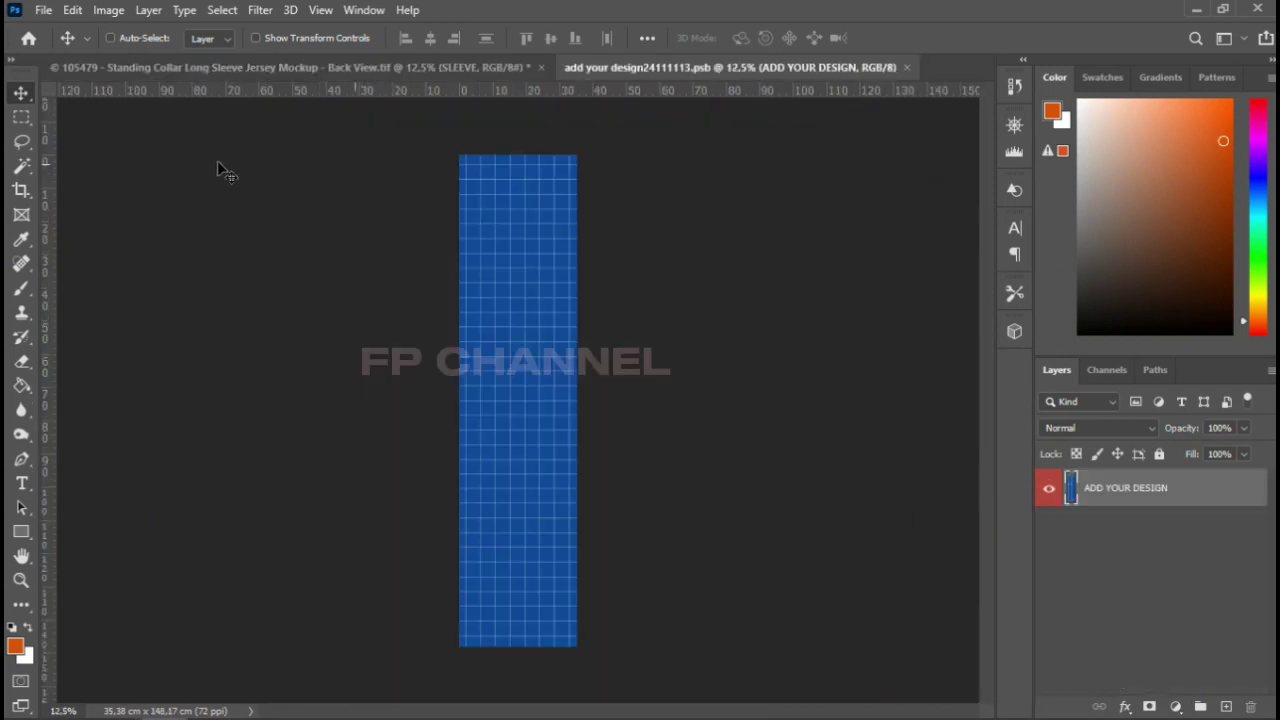
# Select the rightmost (fourth) FOX panel in Illustrator for reuse in the Photoshop sleeve document
pyautogui.click(300, 700)
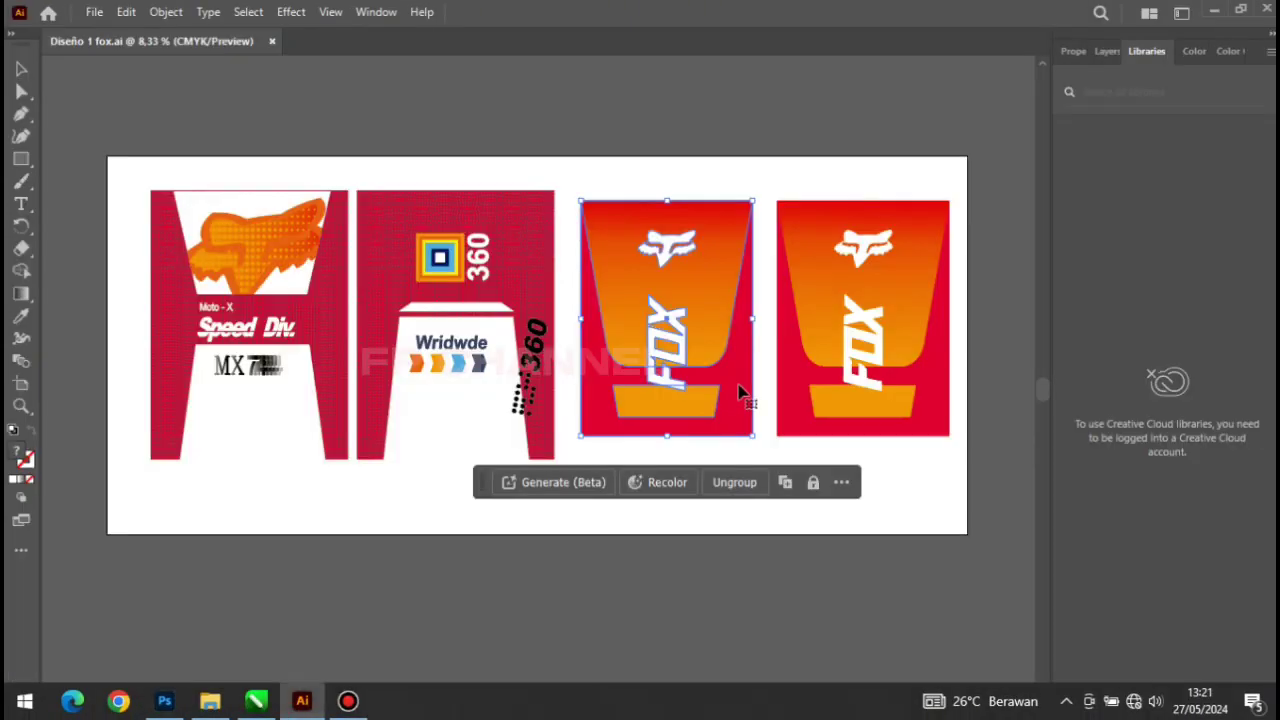
pyautogui.click(917, 497)
pyautogui.moveTo(762, 166); pyautogui.dragTo(968, 472)
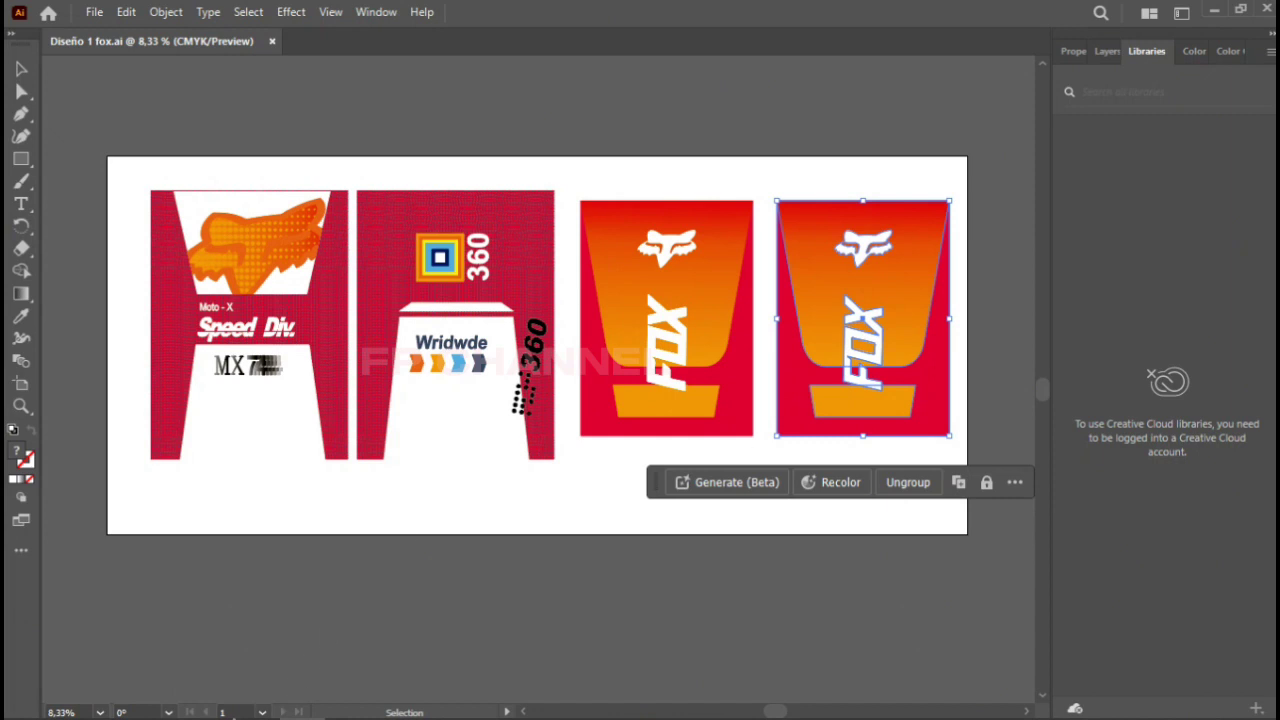
pyautogui.click(164, 703)
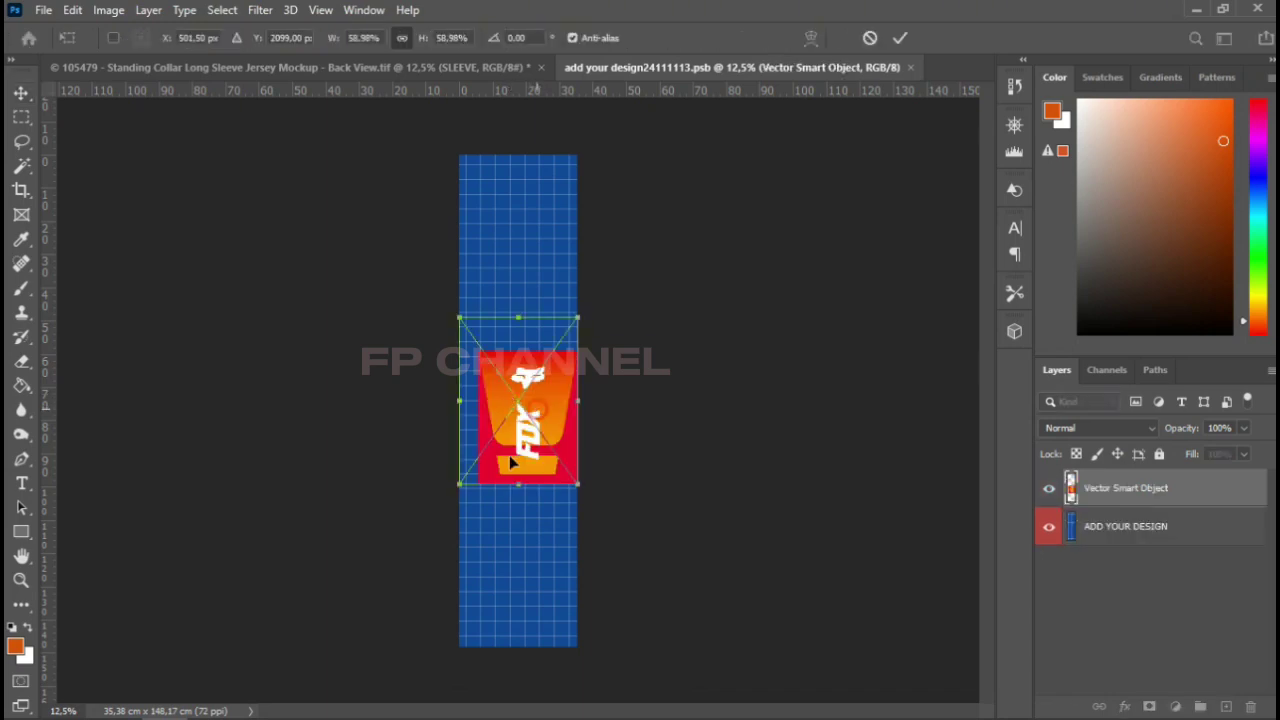
# Move the FOX artwork over the strip and enlarge it to about 232%
pyautogui.moveTo(535, 413); pyautogui.dragTo(514, 564)
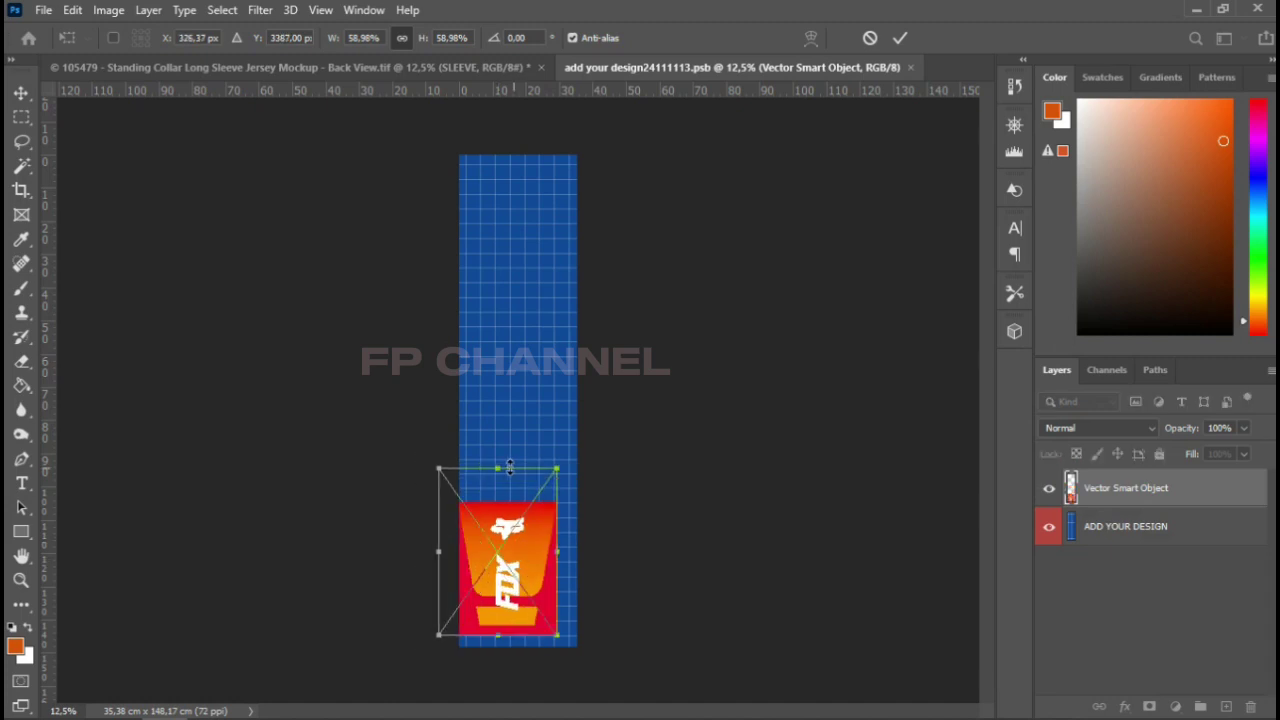
pyautogui.moveTo(497, 468); pyautogui.dragTo(550, 120)
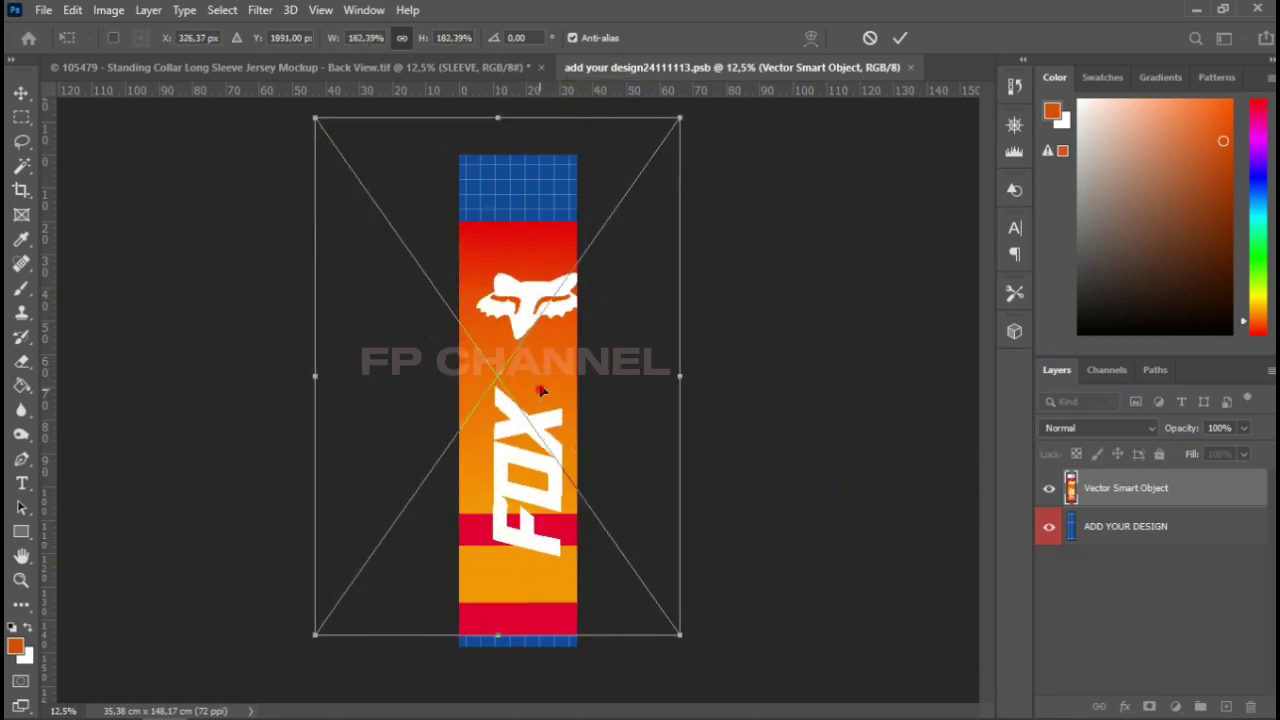
pyautogui.moveTo(542, 394); pyautogui.dragTo(531, 327)
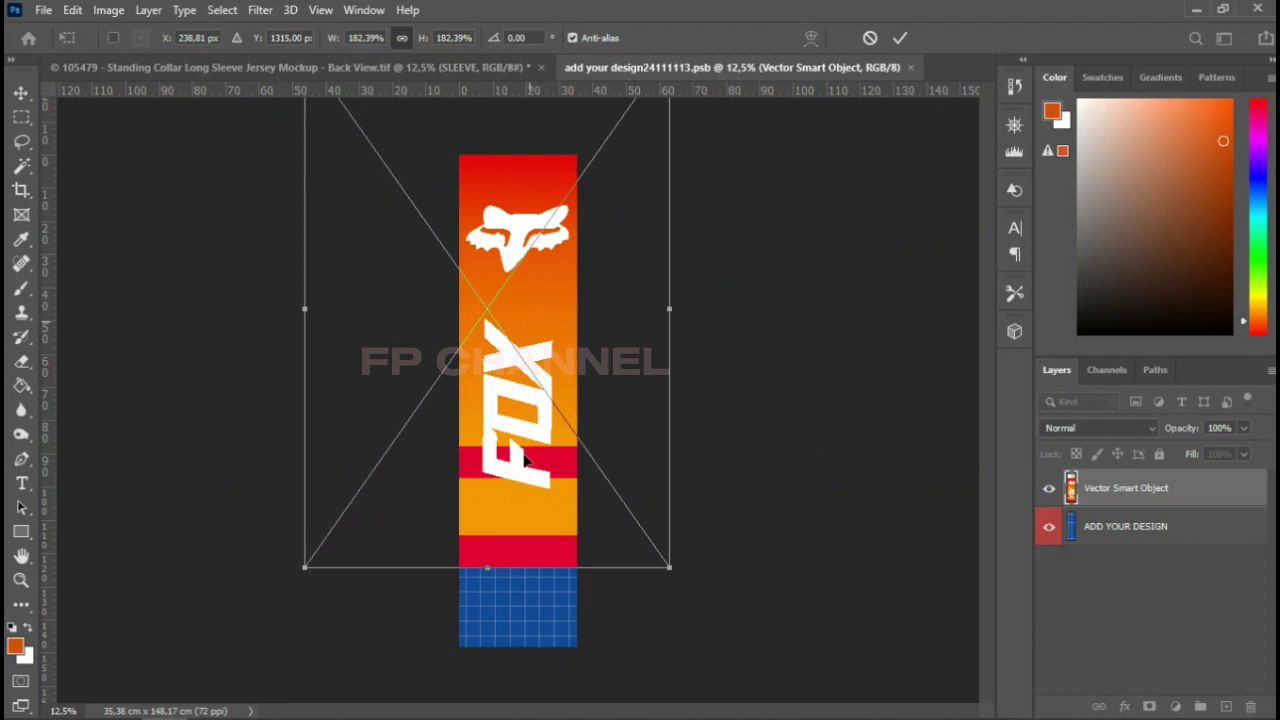
pyautogui.moveTo(488, 570); pyautogui.dragTo(488, 680)
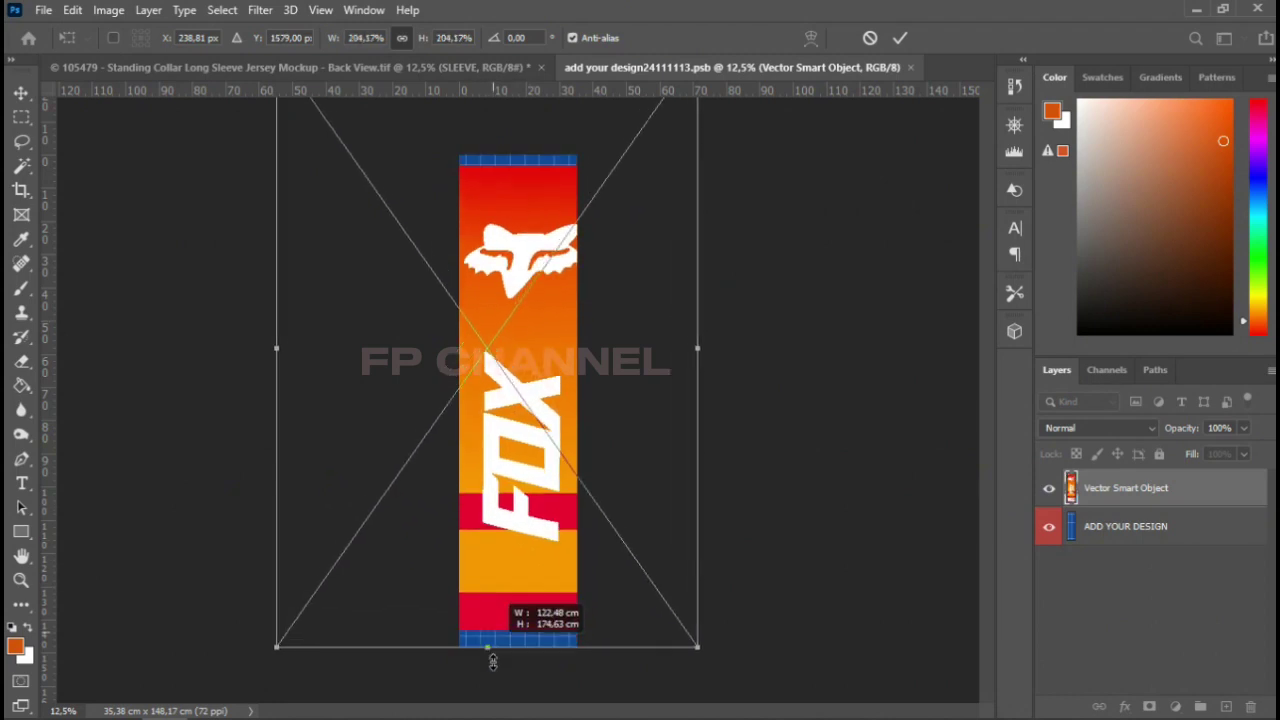
pyautogui.moveTo(530, 522); pyautogui.dragTo(522, 208)
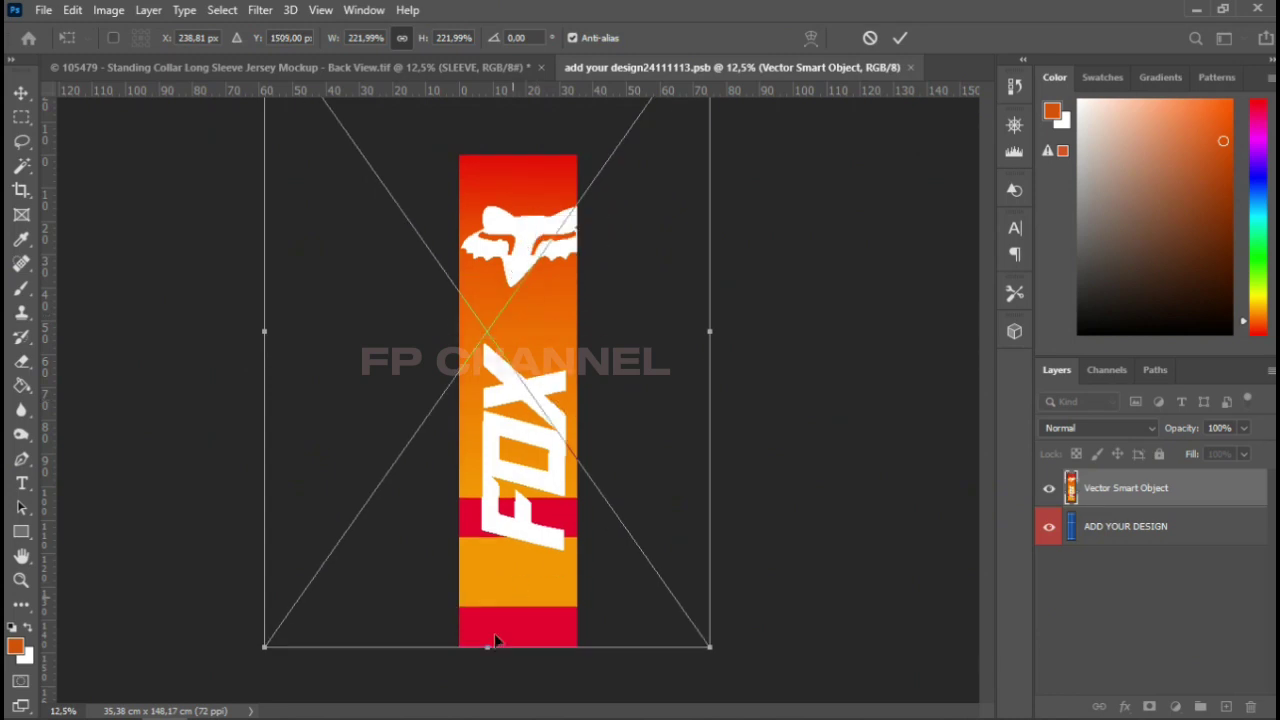
pyautogui.moveTo(490, 647); pyautogui.dragTo(488, 676)
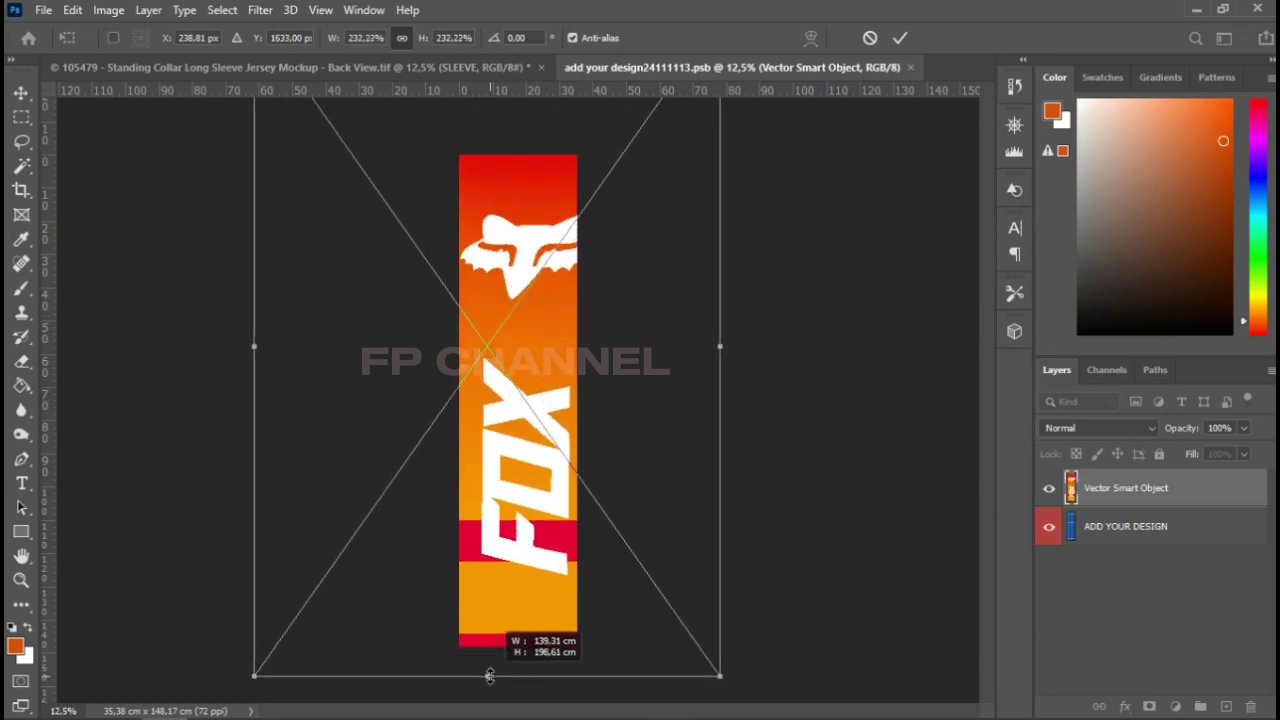
# Scale the FOX artwork to about 240%, fine-tune its position, and apply the transform
pyautogui.moveTo(540, 558); pyautogui.dragTo(534, 567)
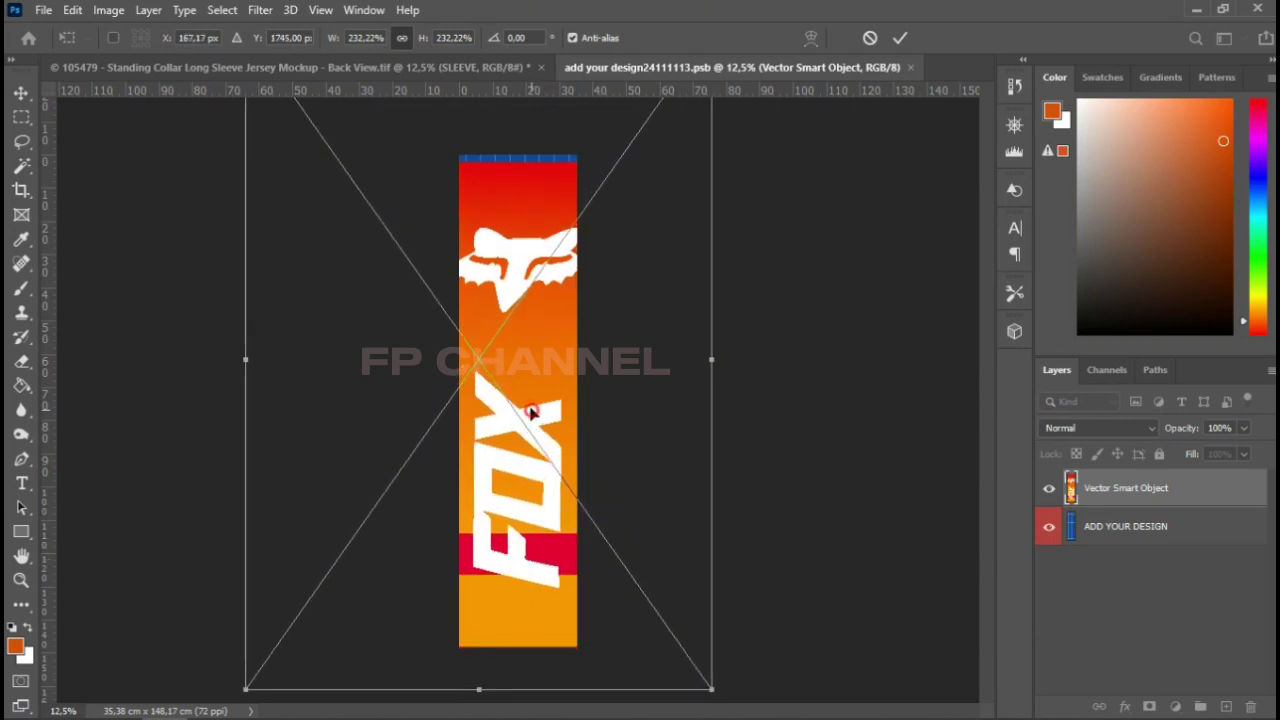
pyautogui.moveTo(533, 418); pyautogui.dragTo(529, 407)
pyautogui.moveTo(472, 681); pyautogui.dragTo(477, 702)
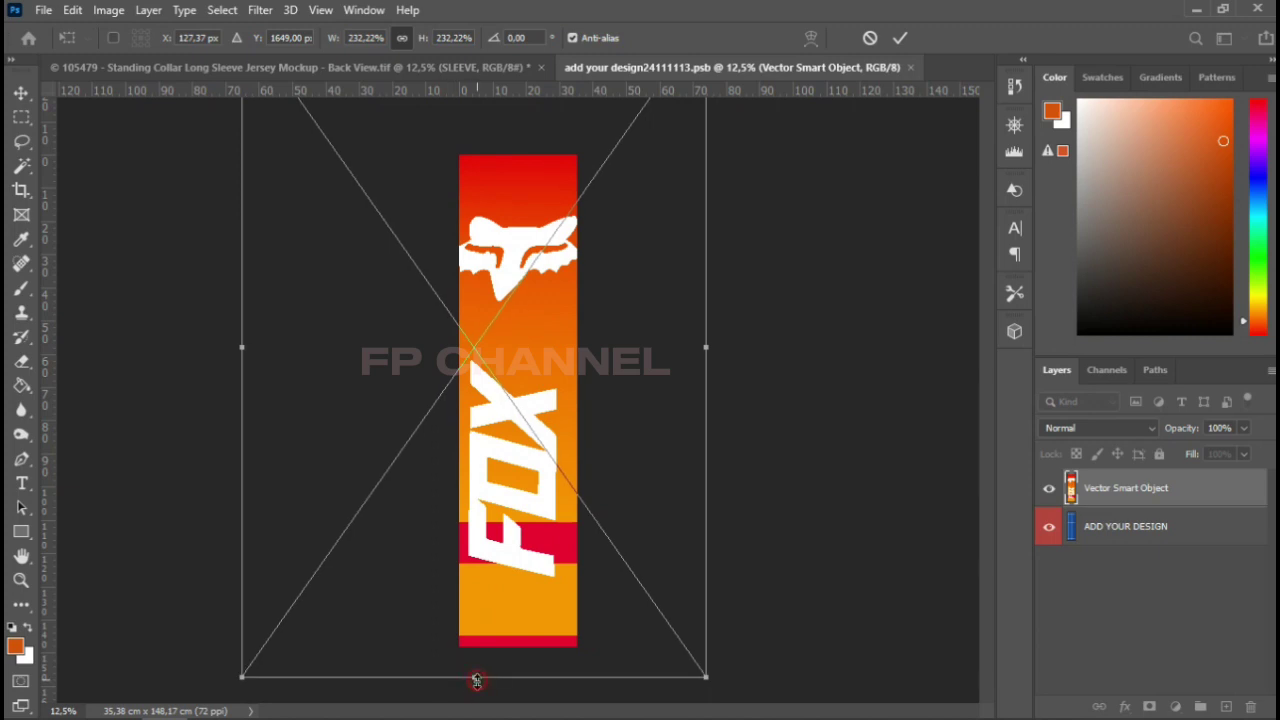
pyautogui.moveTo(539, 497); pyautogui.dragTo(548, 498)
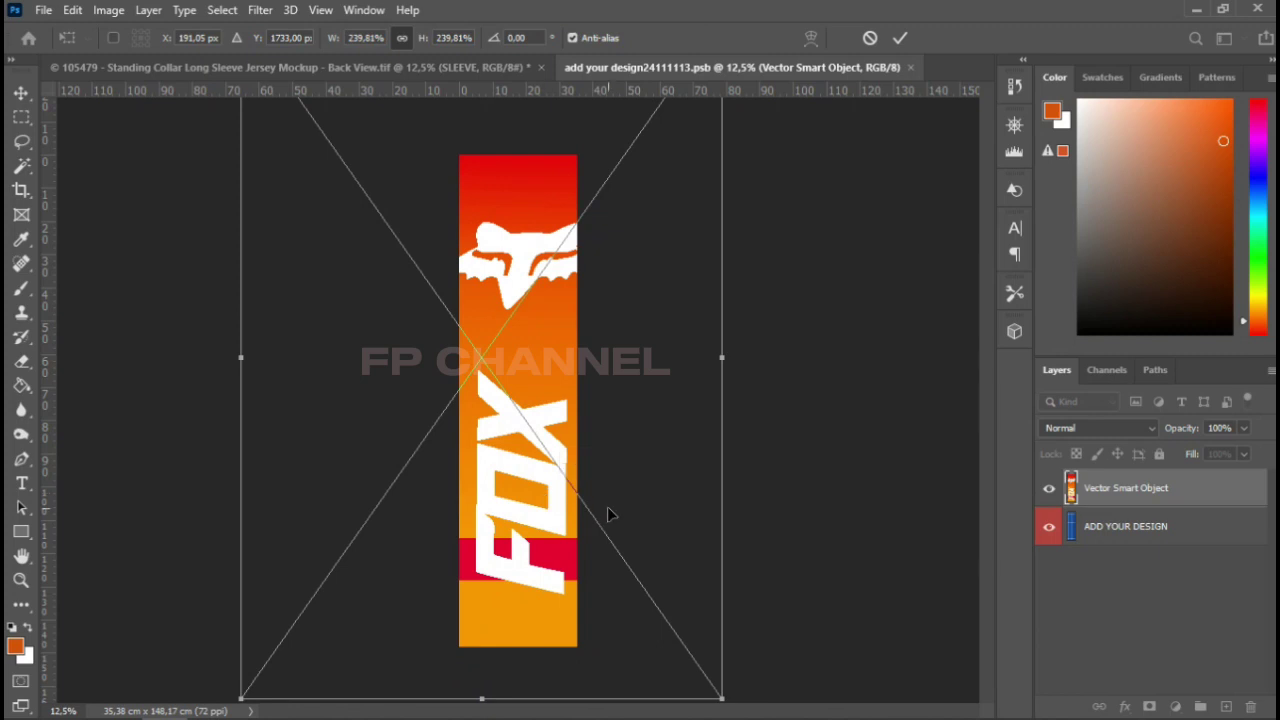
pyautogui.press('Left')
pyautogui.press('Left')
pyautogui.press('Right')
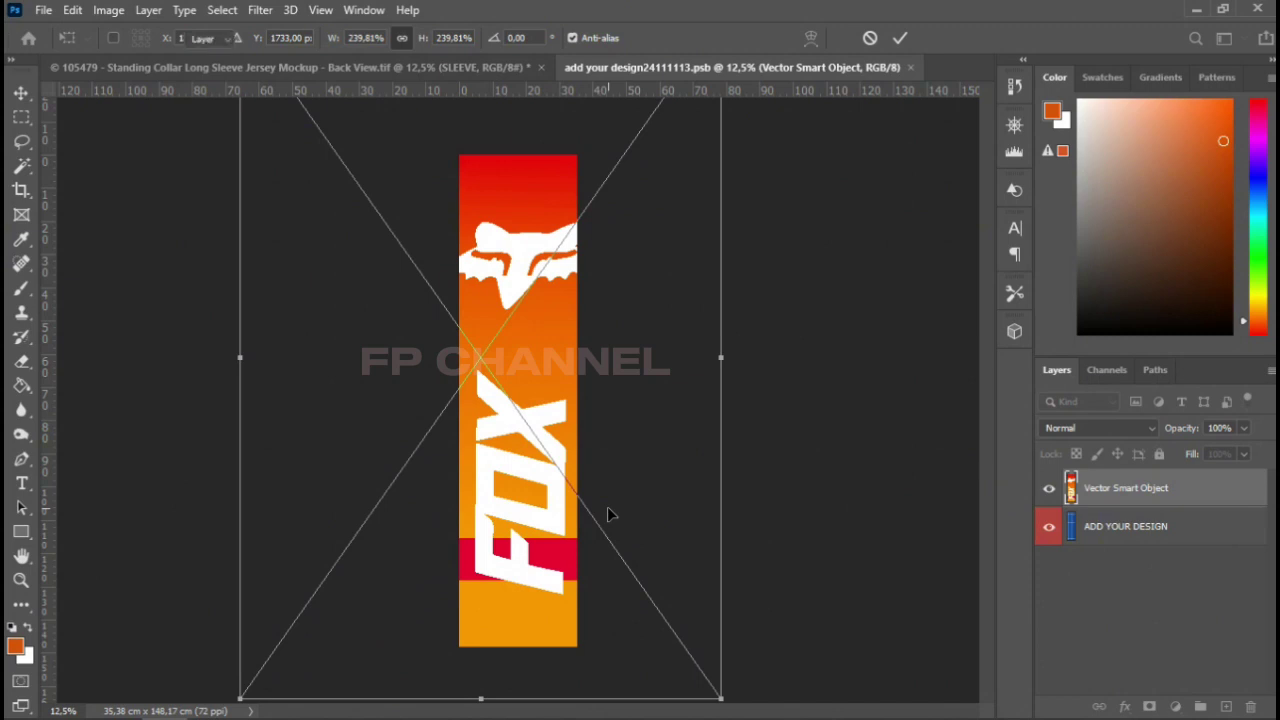
pyautogui.press('Return')
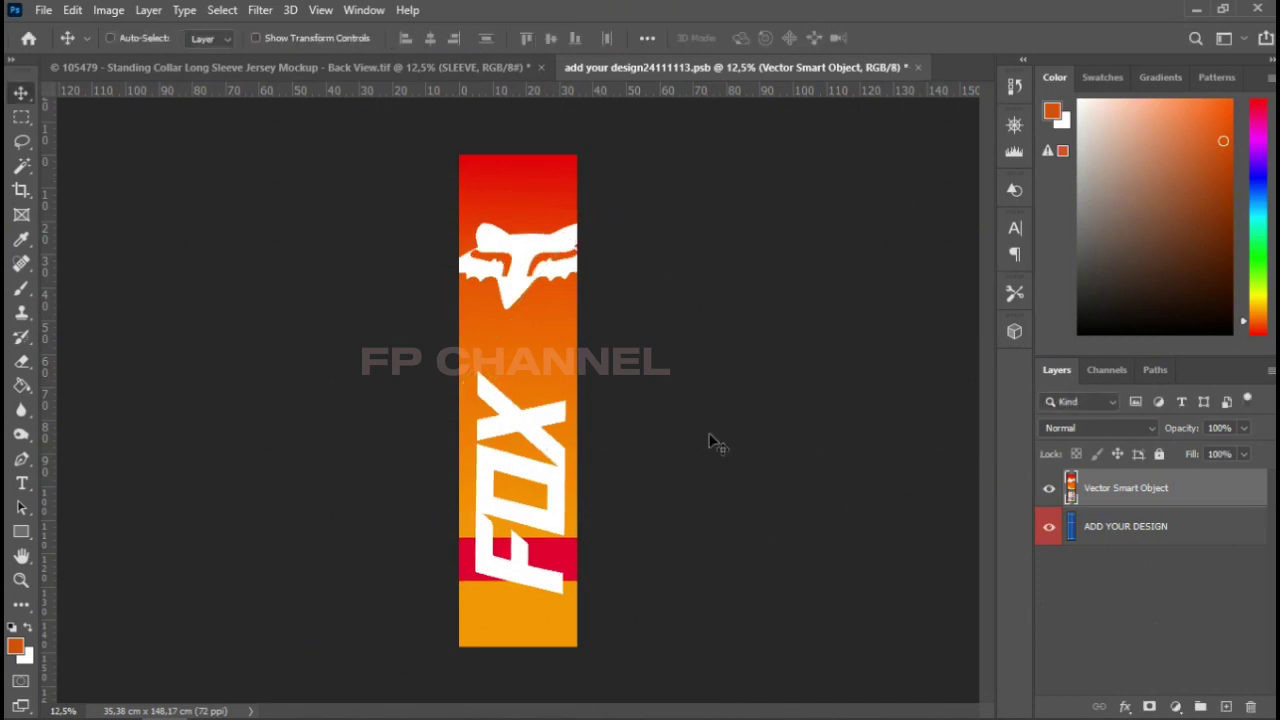
# Add a vertical guide at about 18.45 cm and a horizontal guide, then raise the artwork slightly
pyautogui.moveTo(50, 560); pyautogui.dragTo(522, 572)
pyautogui.moveTo(594, 90); pyautogui.dragTo(658, 581)
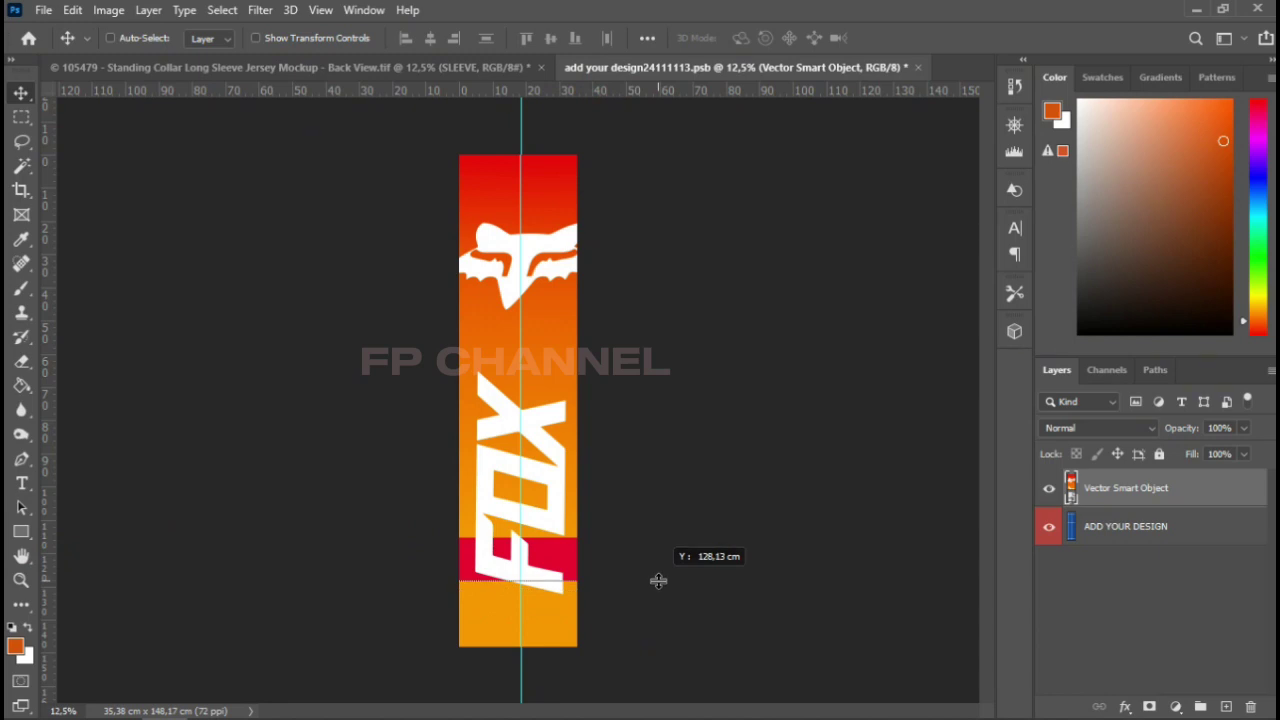
pyautogui.moveTo(658, 581); pyautogui.dragTo(664, 589)
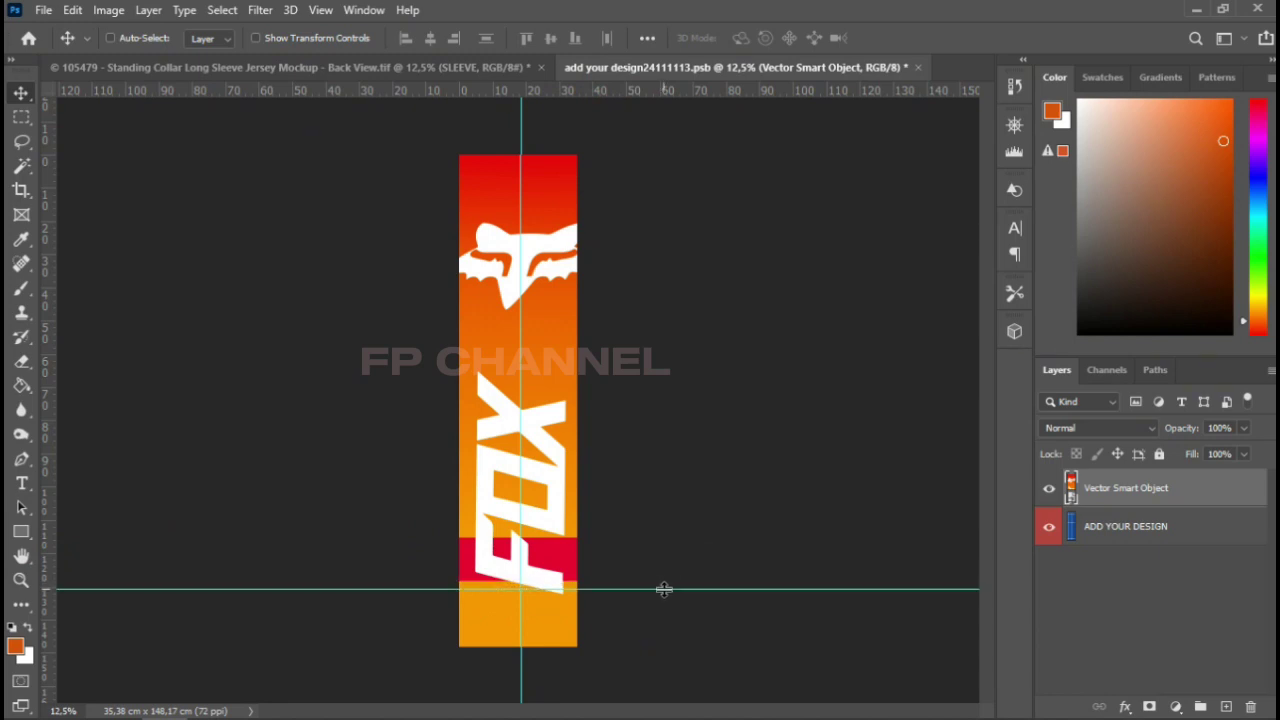
pyautogui.moveTo(558, 529); pyautogui.dragTo(556, 519)
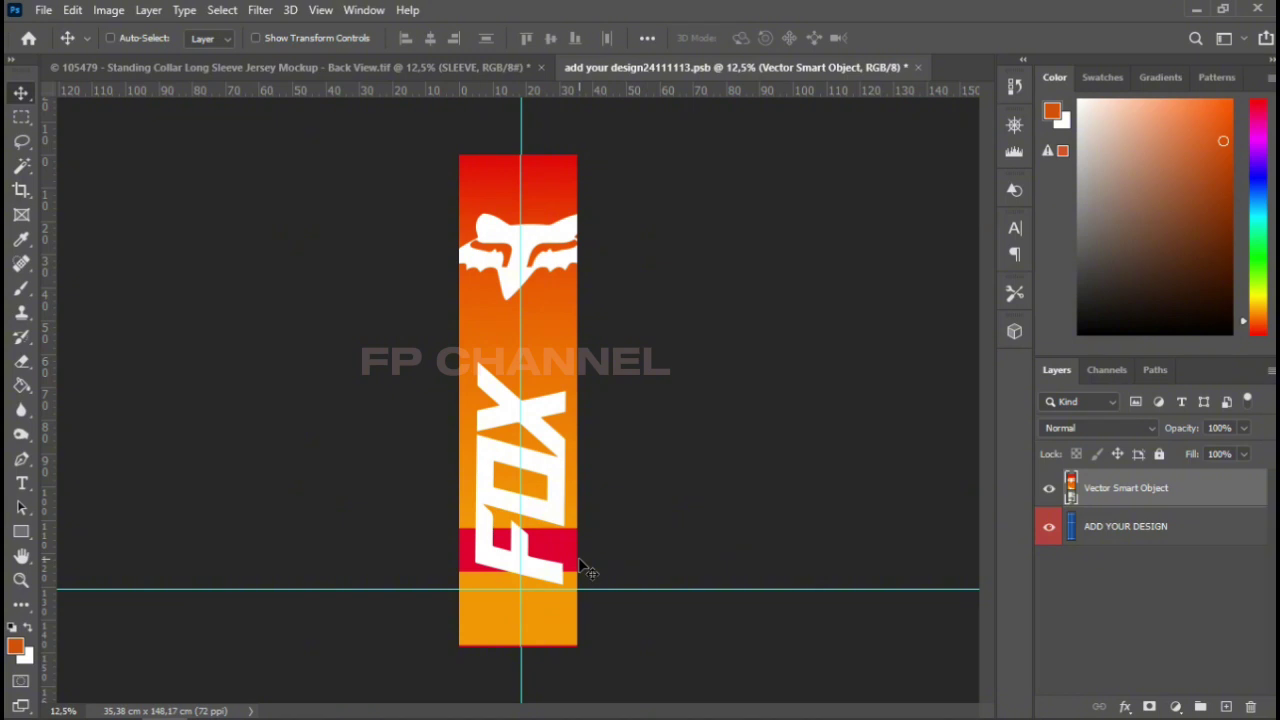
# Merge the FOX artwork with ADD YOUR DESIGN into a layer named Right, then save and close
pyautogui.keyDown('shift'); pyautogui.click(1163, 537); pyautogui.keyUp('shift')
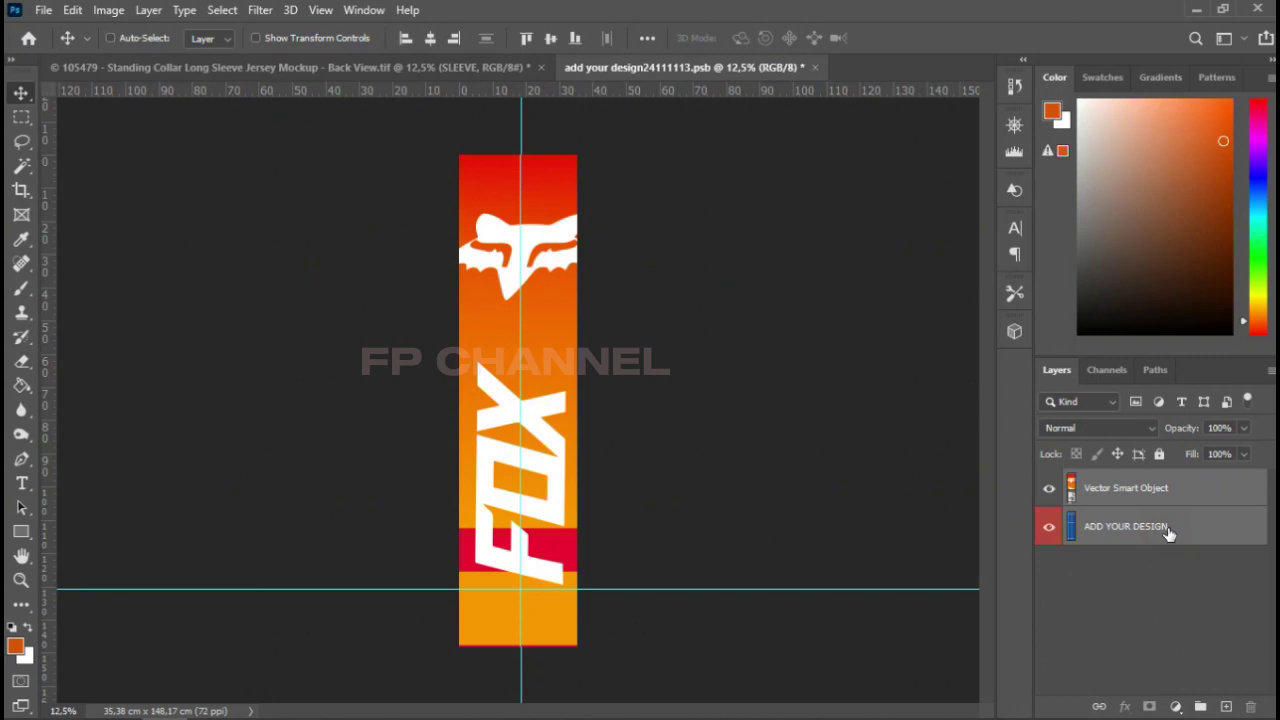
pyautogui.hotkey('ctrl', 'e')
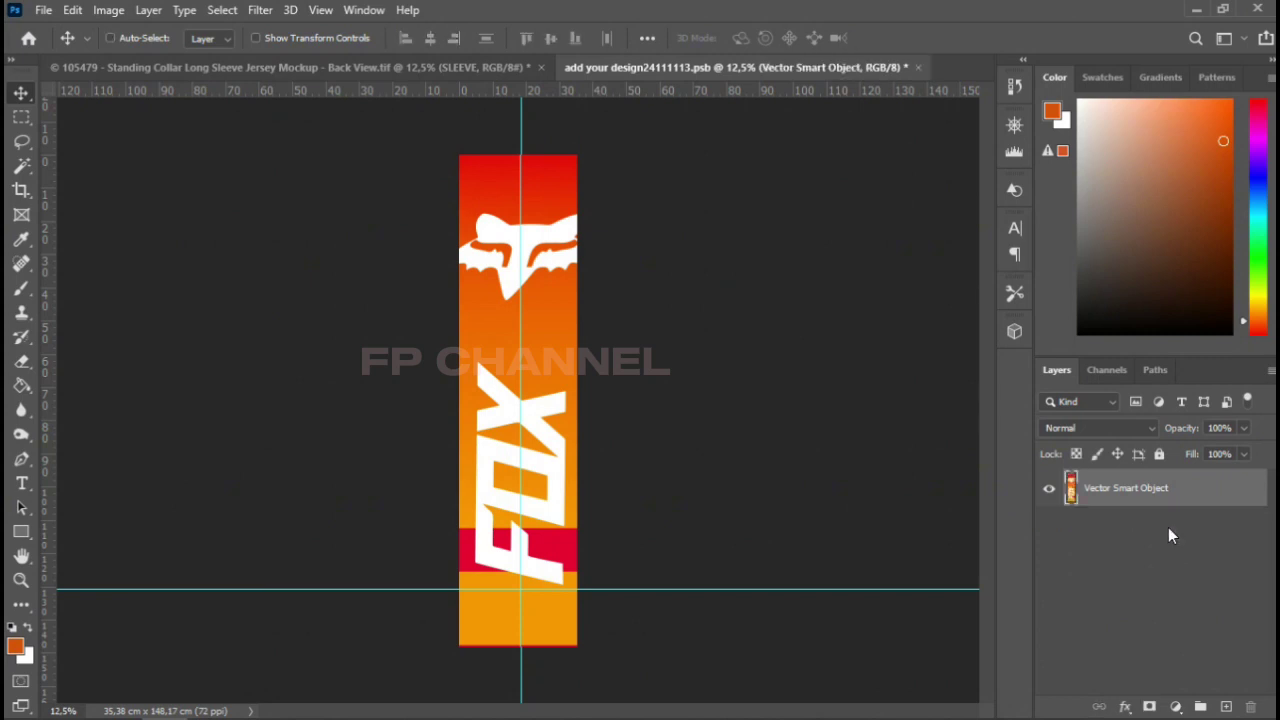
pyautogui.write('F')
pyautogui.press('Return')
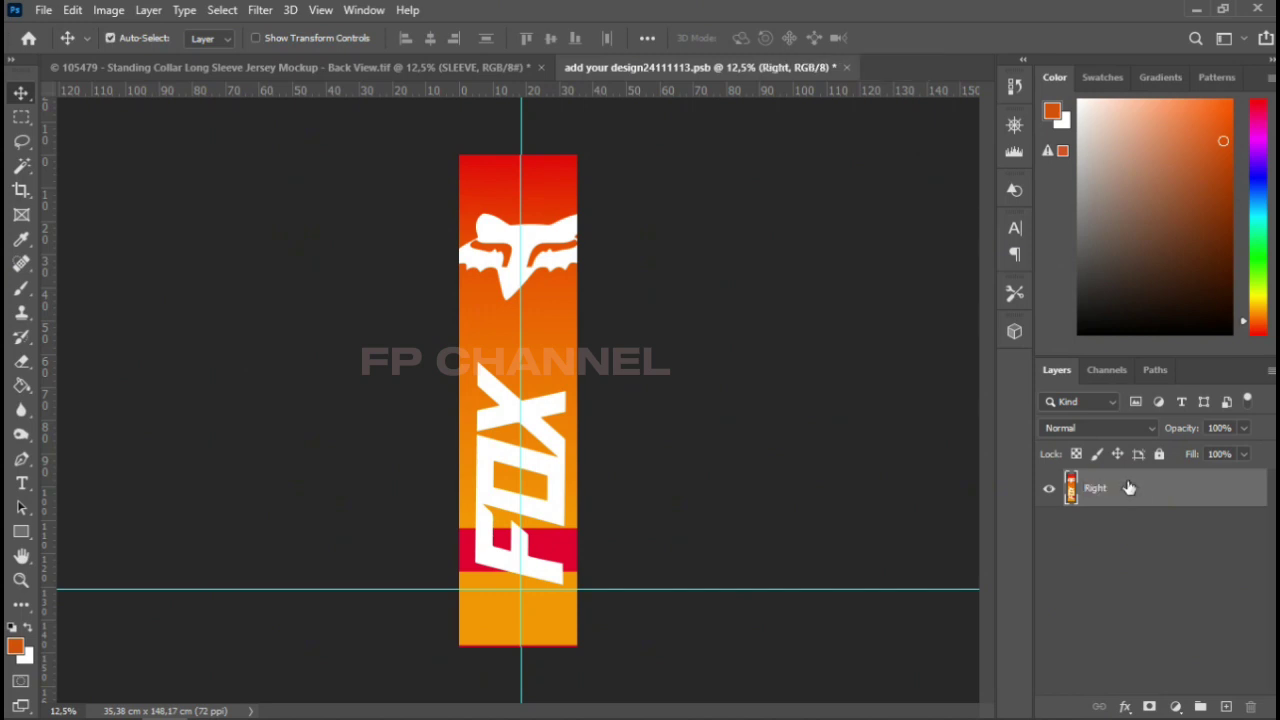
pyautogui.hotkey('ctrl', 'w')
pyautogui.press('Return')
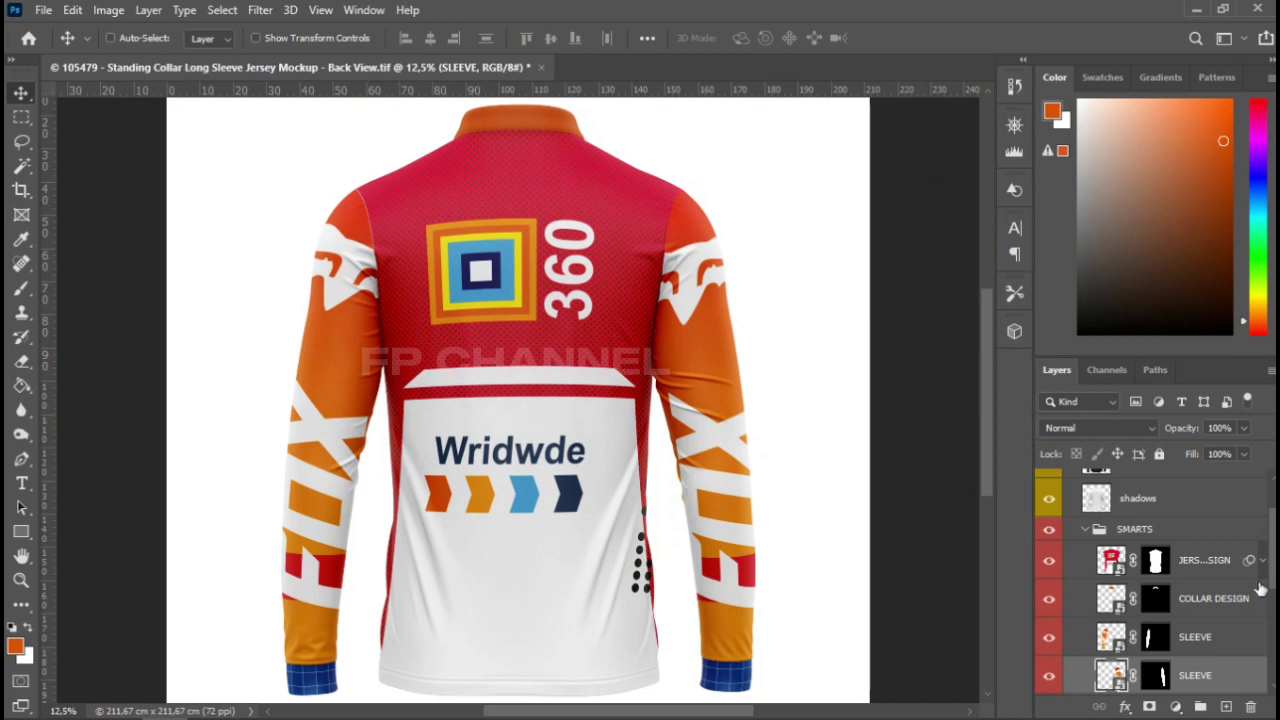
# Fill the upper CUFF DESIGN solid orange, then save and close it
pyautogui.scroll(-1, 1200, 594)
pyautogui.scroll(-2, 1202, 600)
pyautogui.click(1201, 598)
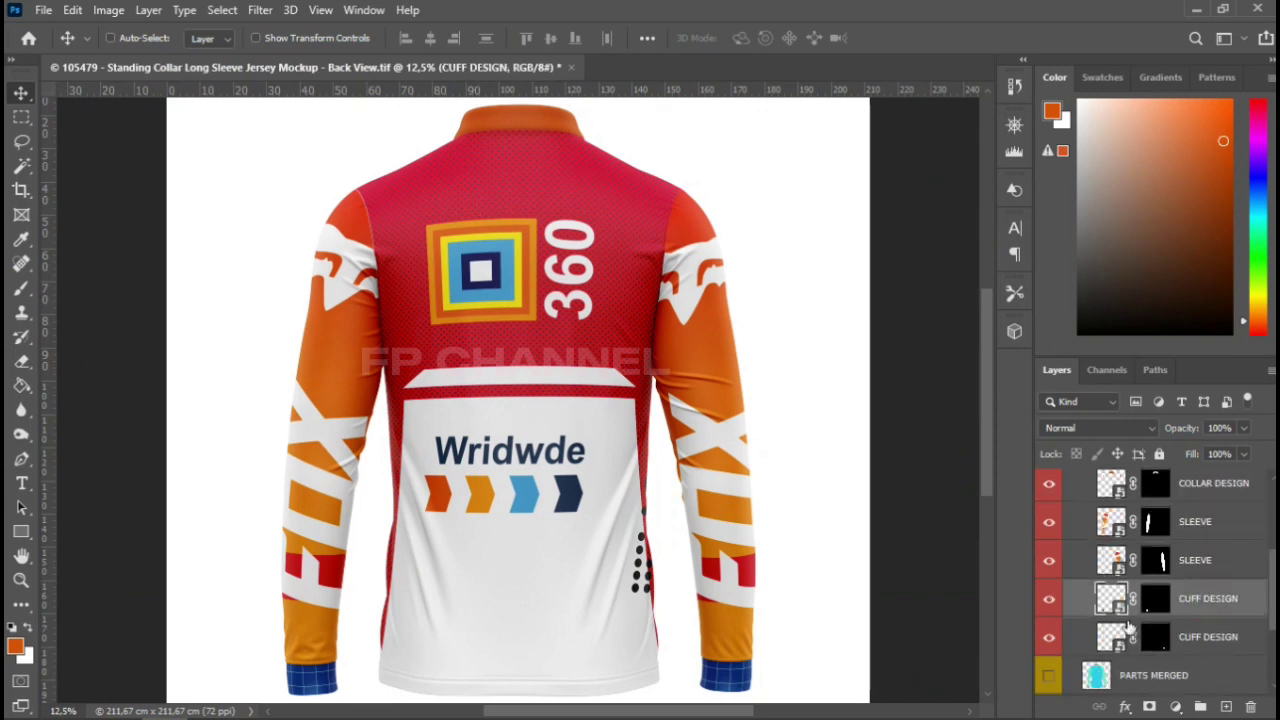
pyautogui.doubleClick(1114, 604)
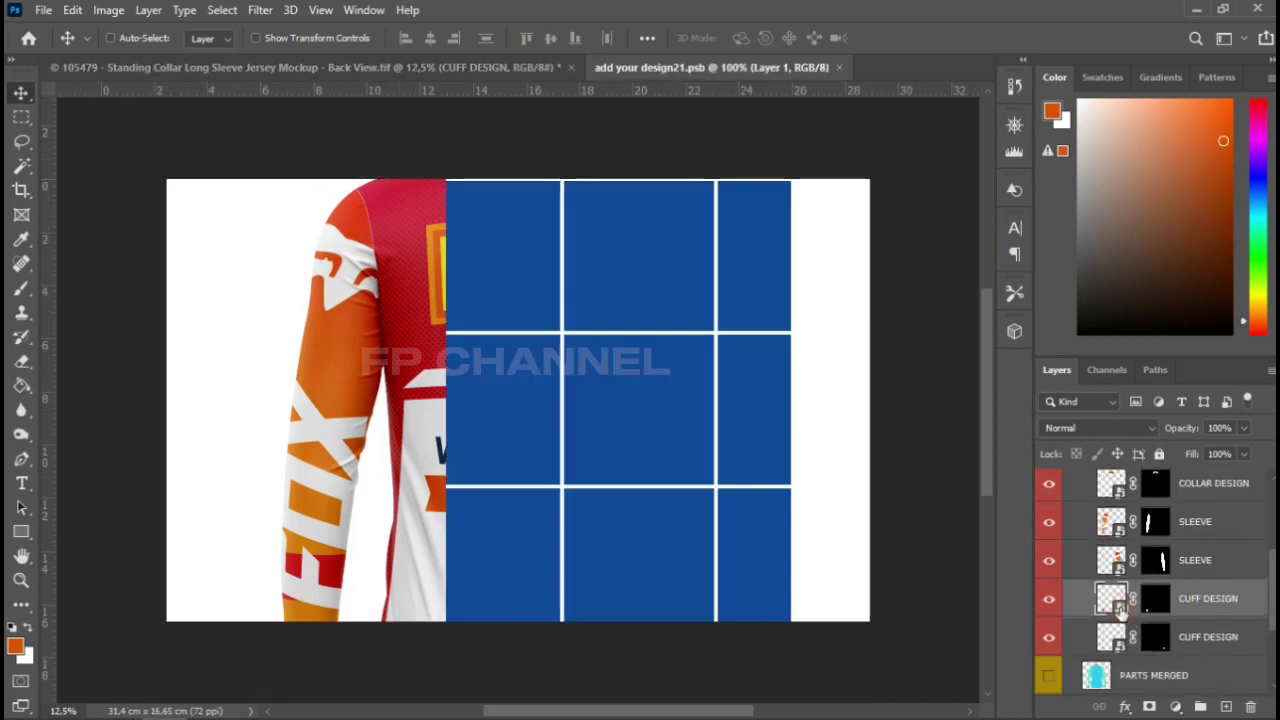
pyautogui.hotkey('alt', 'BackSpace')
pyautogui.hotkey('ctrl', 'w')
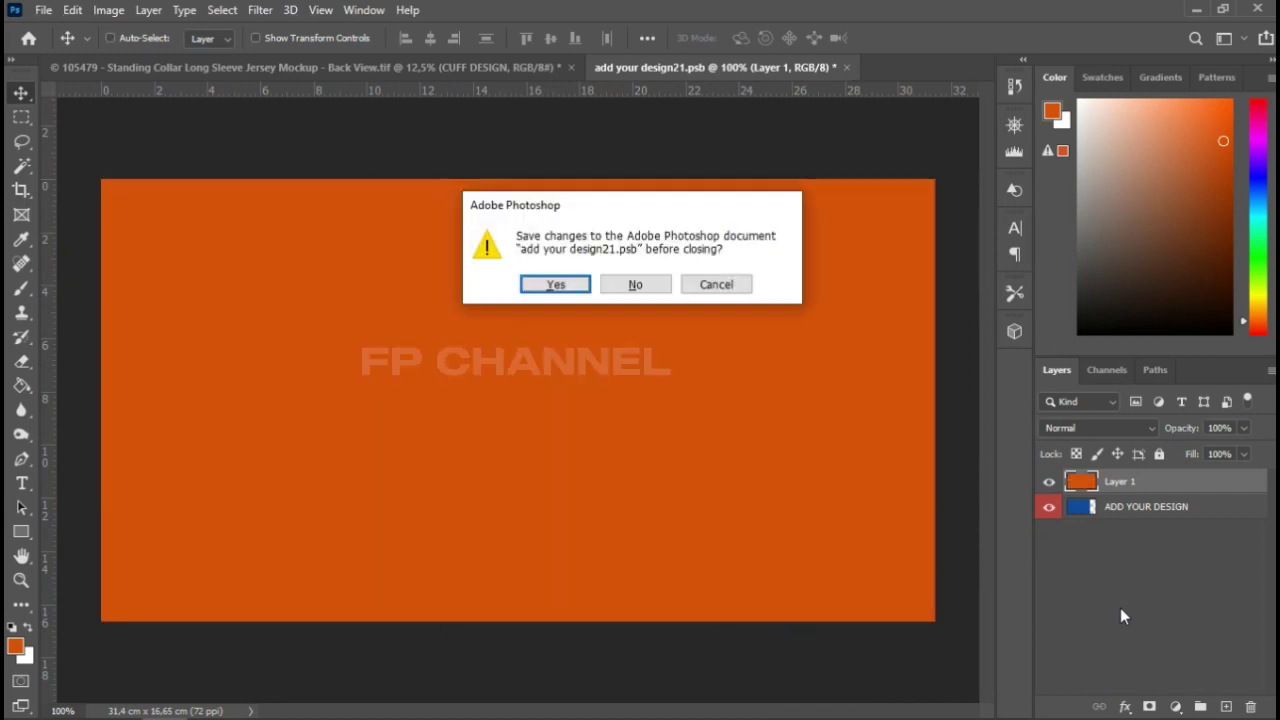
pyautogui.press('Return')
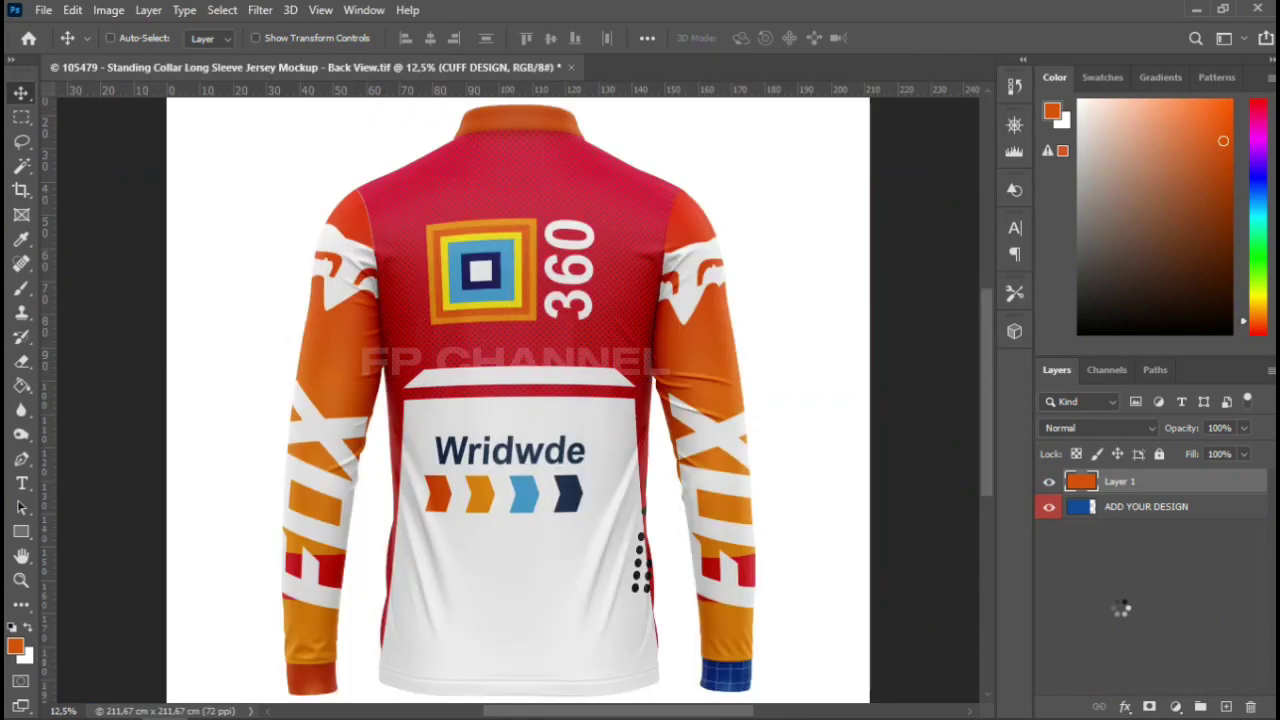
# Open the lower CUFF DESIGN, then save and close it so it shows orange
pyautogui.scroll(-4, 1122, 611)
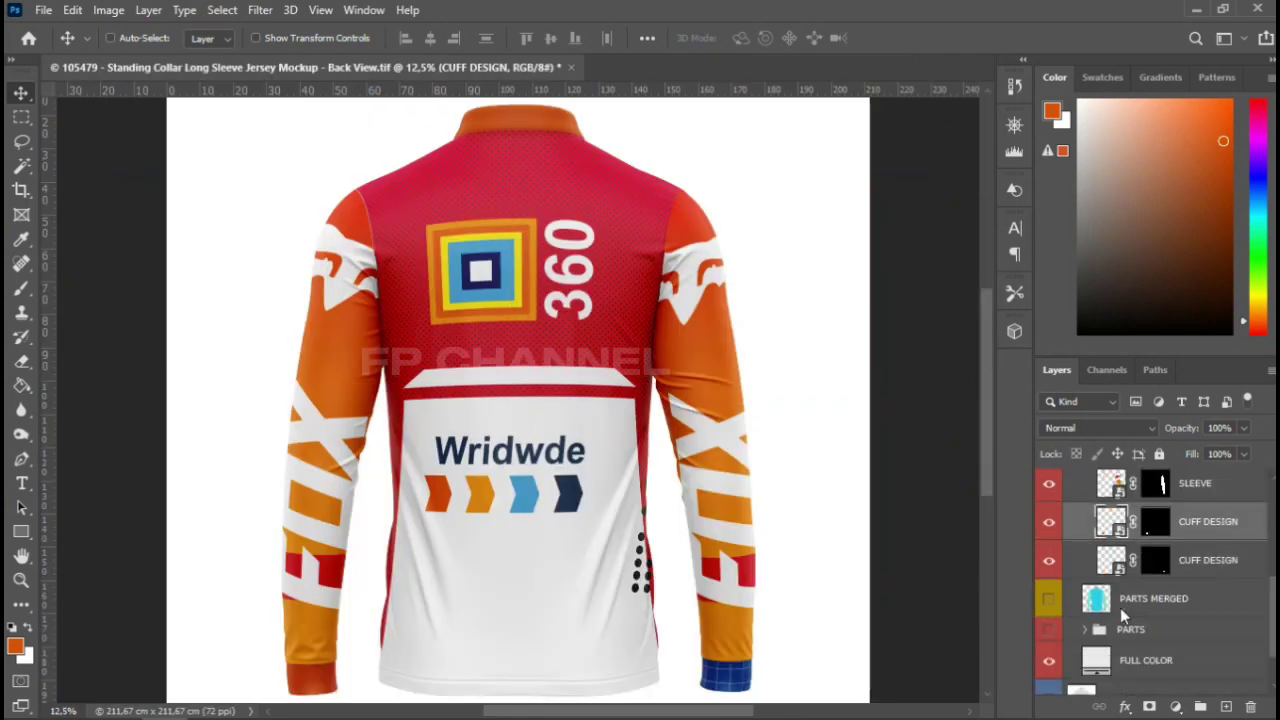
pyautogui.click(1207, 562)
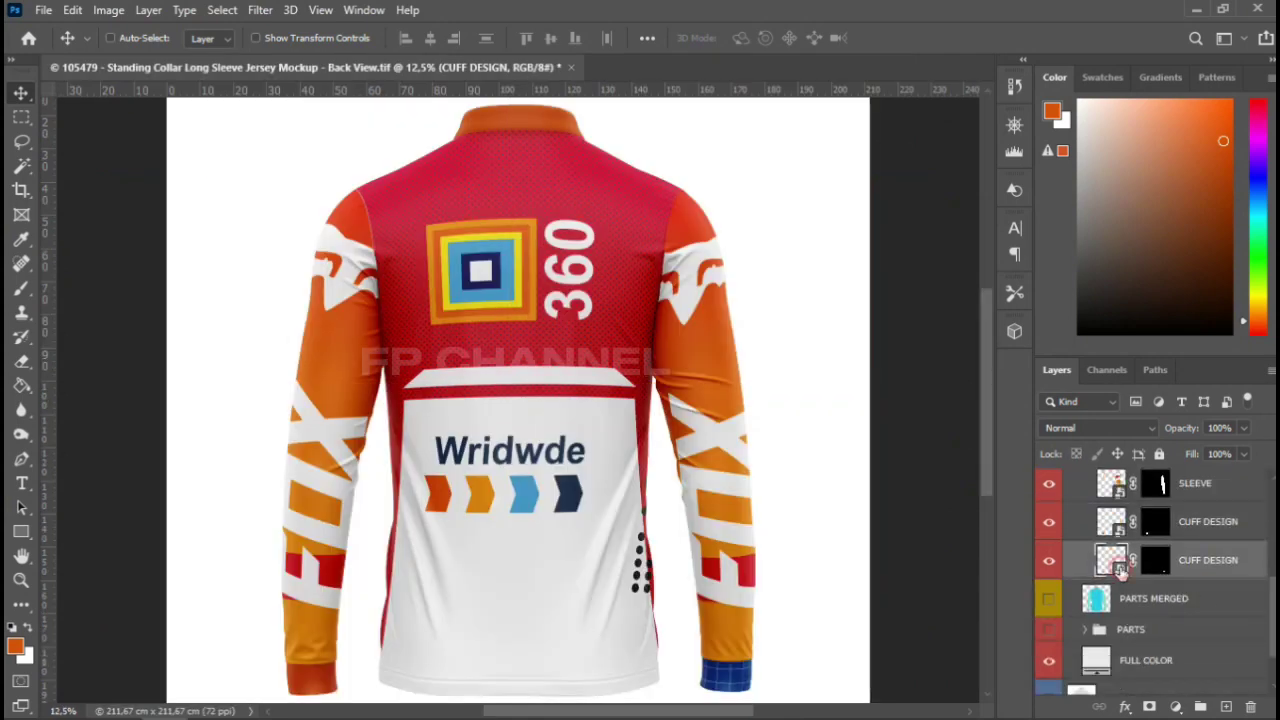
pyautogui.doubleClick(1120, 567)
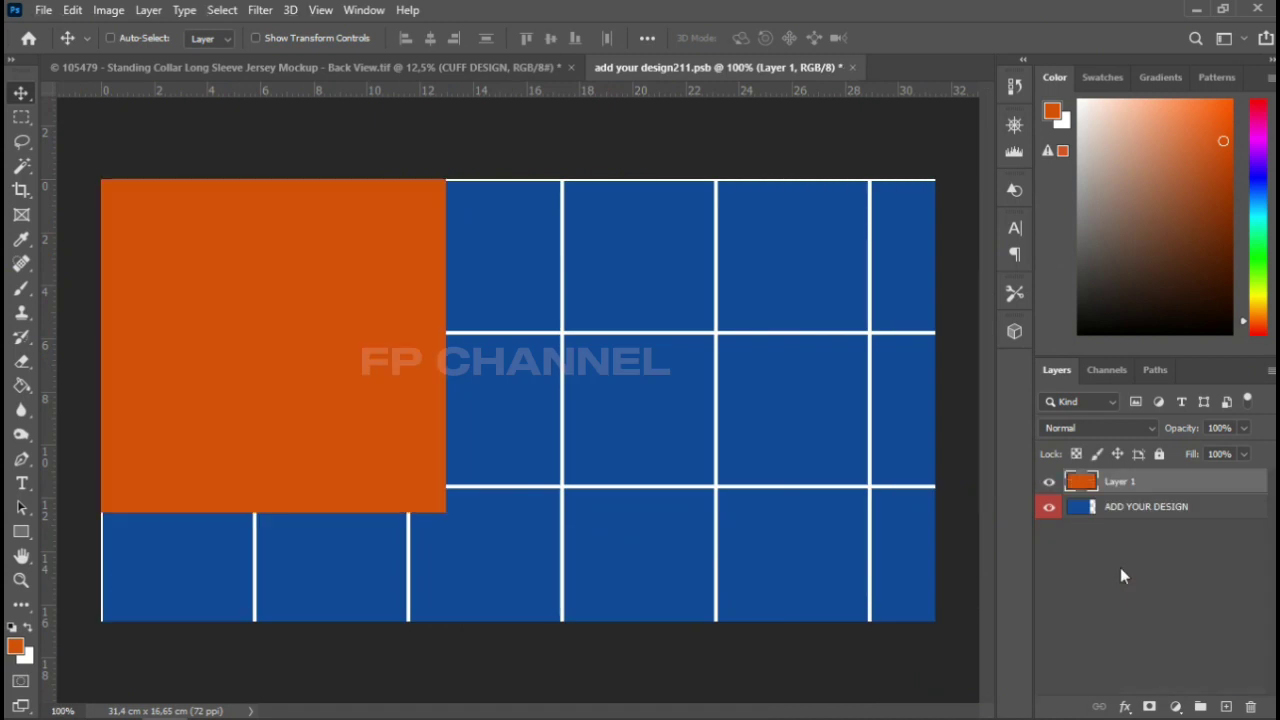
pyautogui.hotkey('ctrl', 'w')
pyautogui.press('Return')
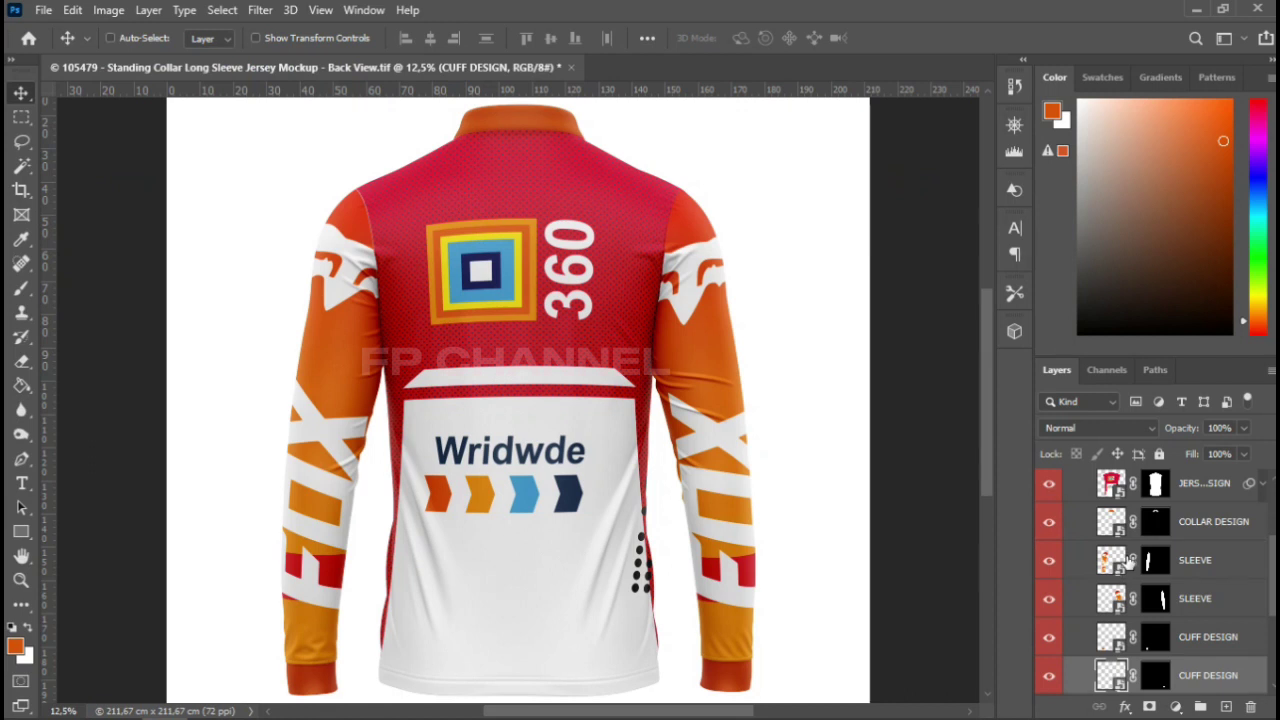
# Show and expand the PARTS group and set the STITCHES fill to orange d1510c
pyautogui.scroll(-2, 1167, 558)
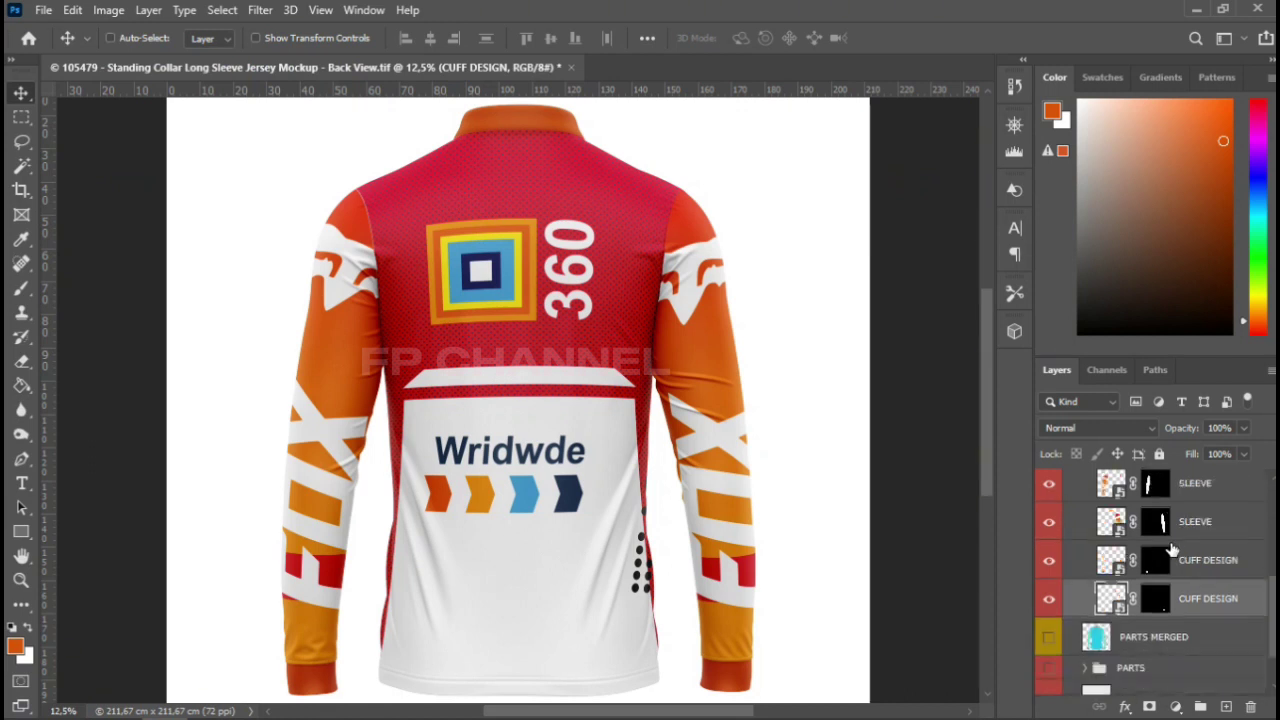
pyautogui.scroll(-3, 1167, 558)
pyautogui.click(1048, 568)
pyautogui.click(1086, 568)
pyautogui.scroll(-1, 1100, 577)
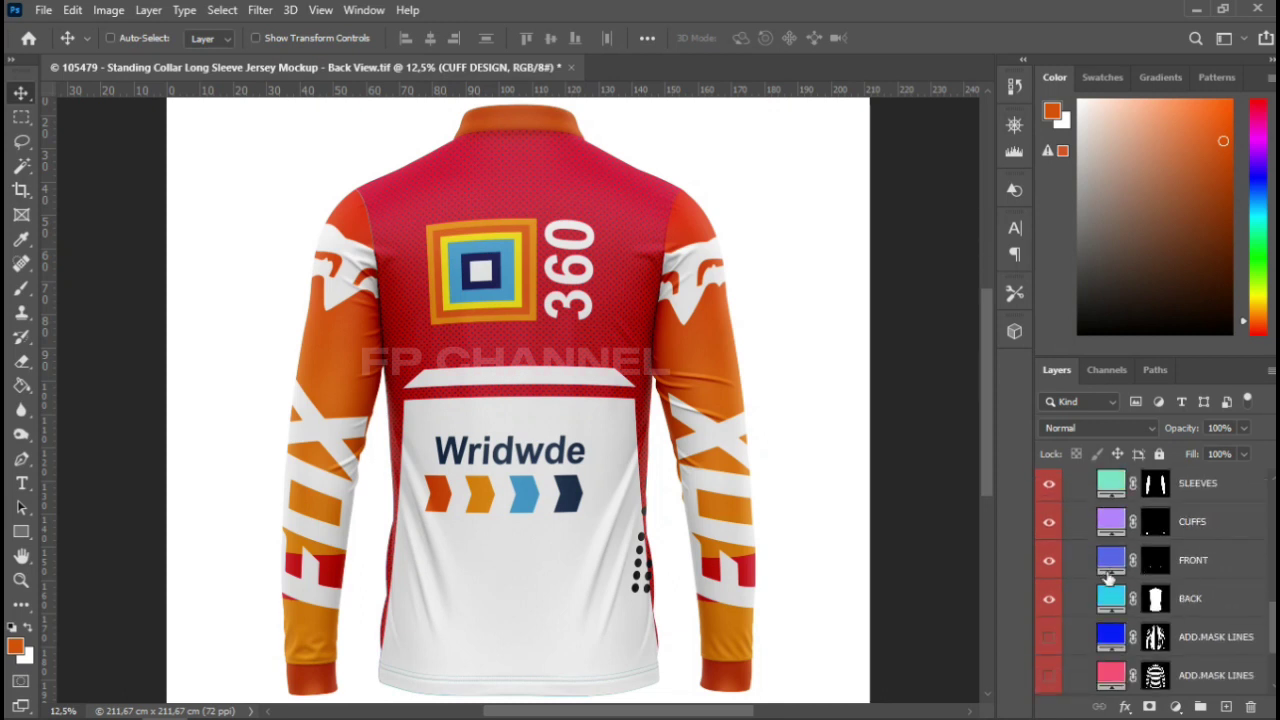
pyautogui.click(1111, 566)
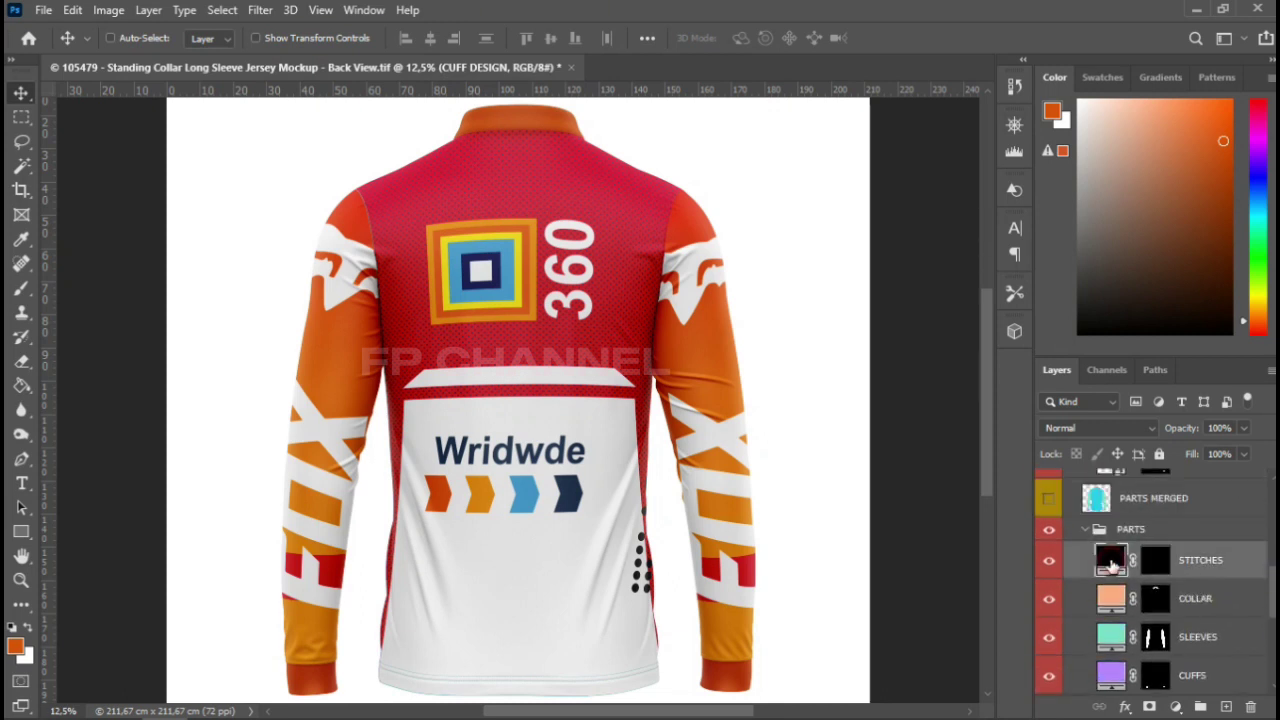
pyautogui.doubleClick(1111, 566)
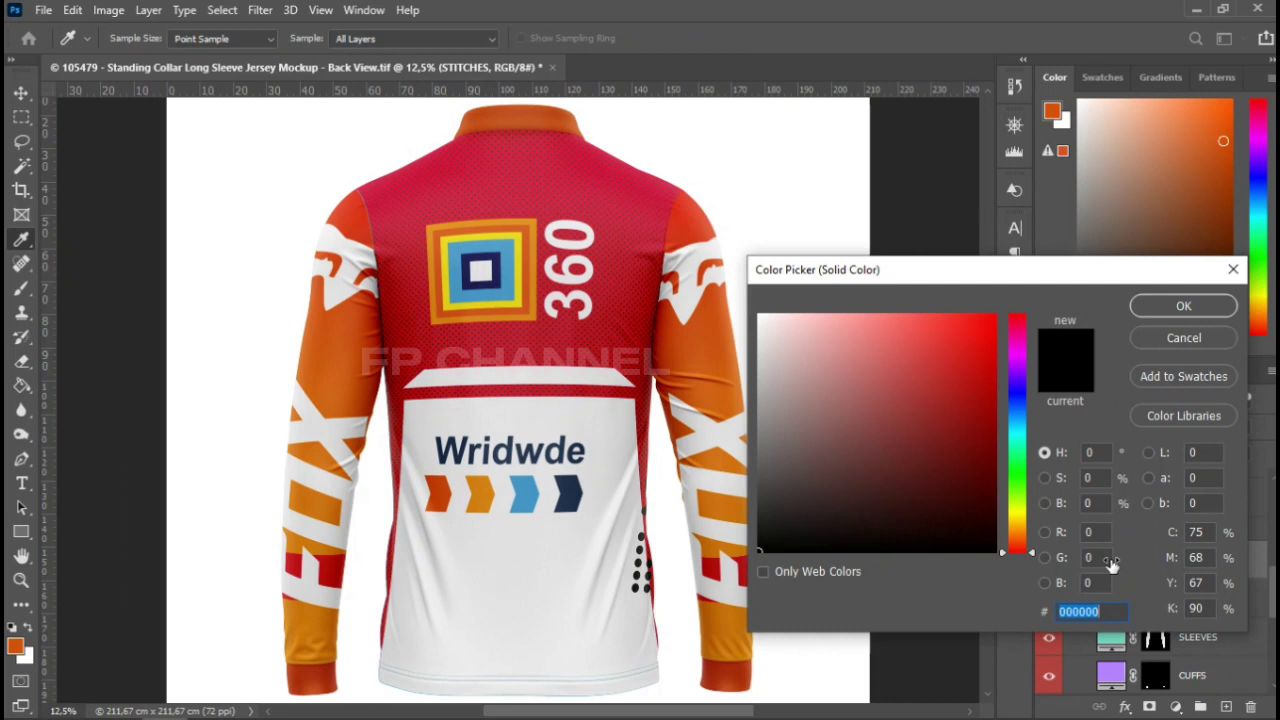
pyautogui.write('d1510c')
pyautogui.press('Return')
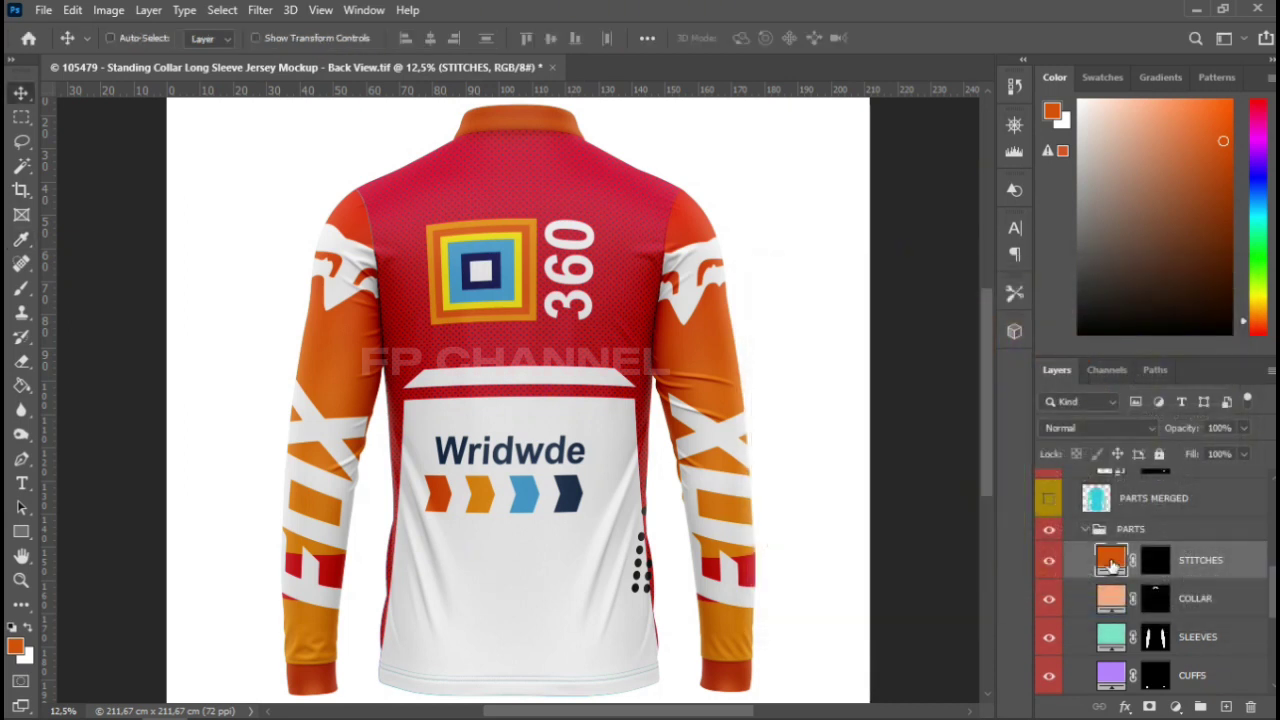
# Set the COLLAR and FULL COLOR fill layers to orange d1510c
pyautogui.click(1112, 596)
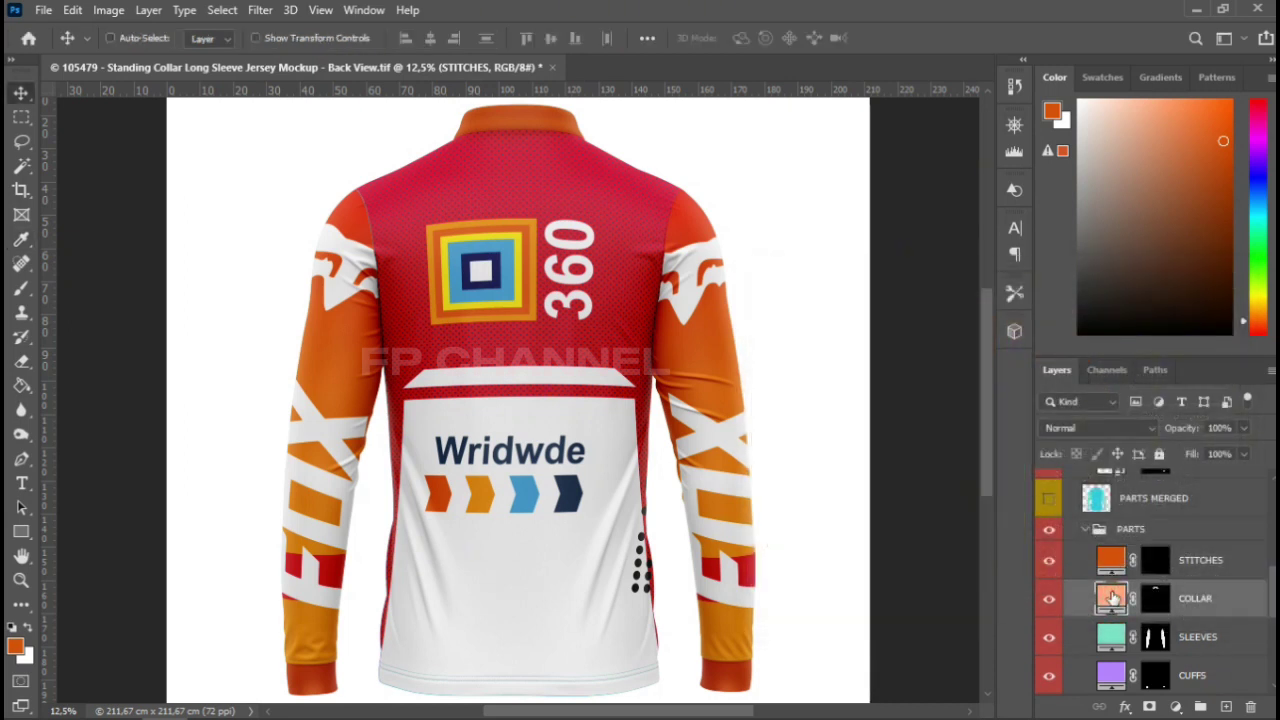
pyautogui.doubleClick(1112, 597)
pyautogui.write('d1510c')
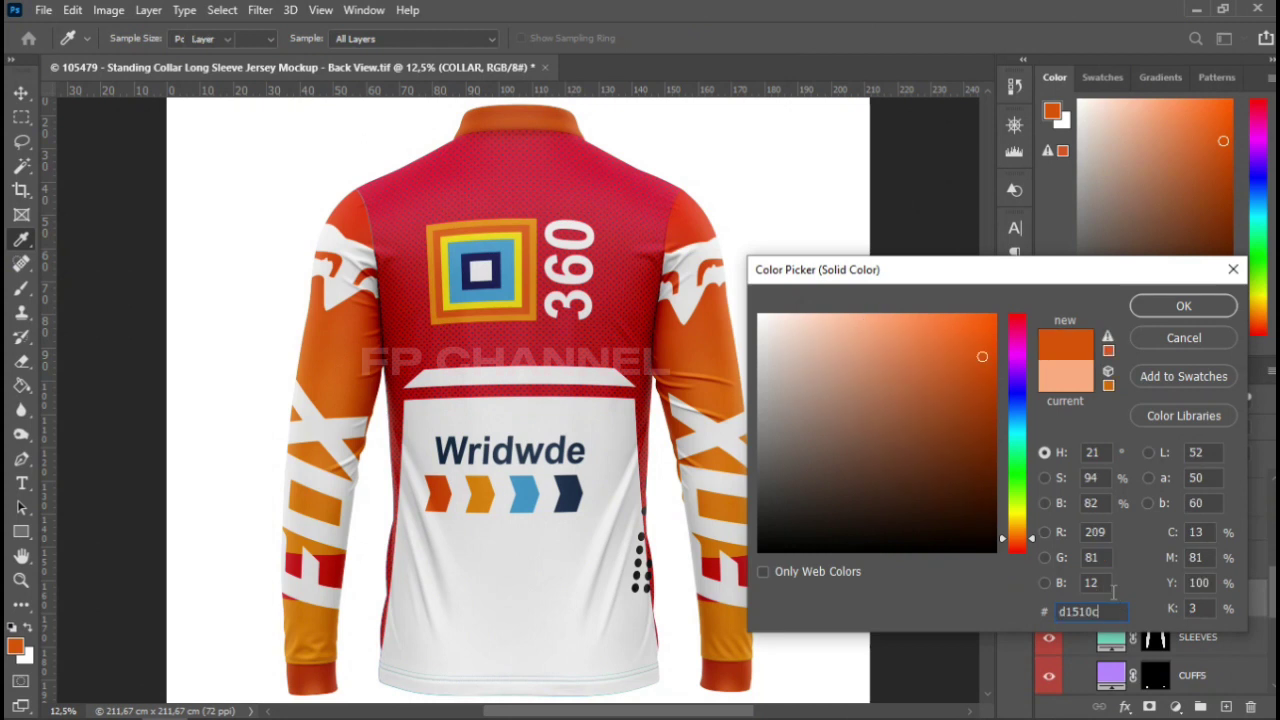
pyautogui.press('Return')
pyautogui.scroll(-2, 1112, 597)
pyautogui.scroll(-1, 1112, 597)
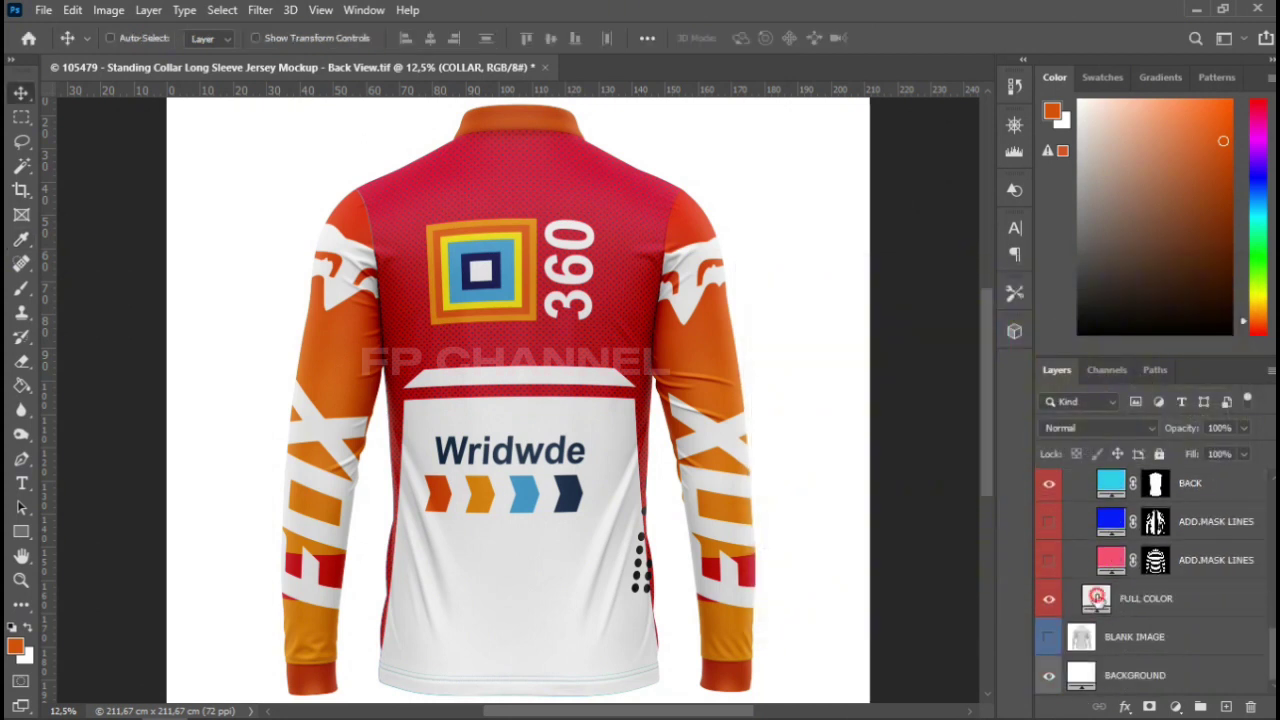
pyautogui.doubleClick(1097, 597)
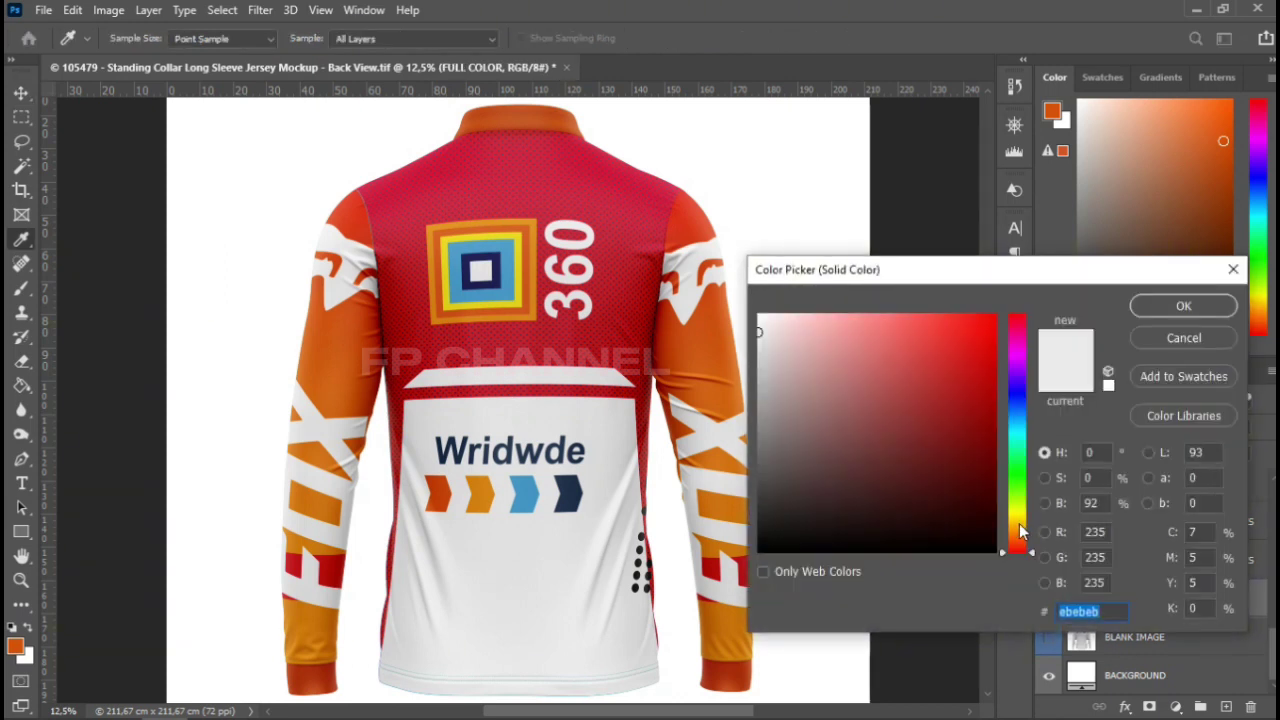
pyautogui.write('d1510c')
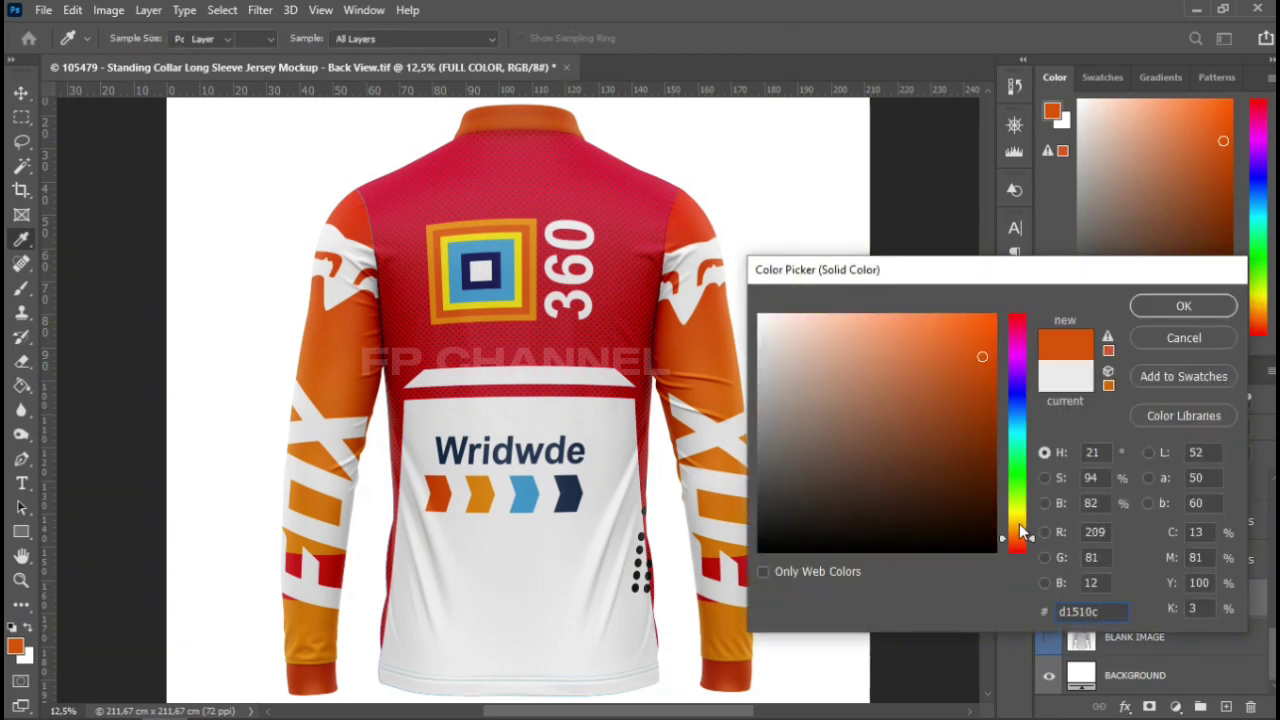
pyautogui.press('Return')
# Change the BACK fill layer from cyan to orange d2590a
pyautogui.scroll(2, 1172, 580)
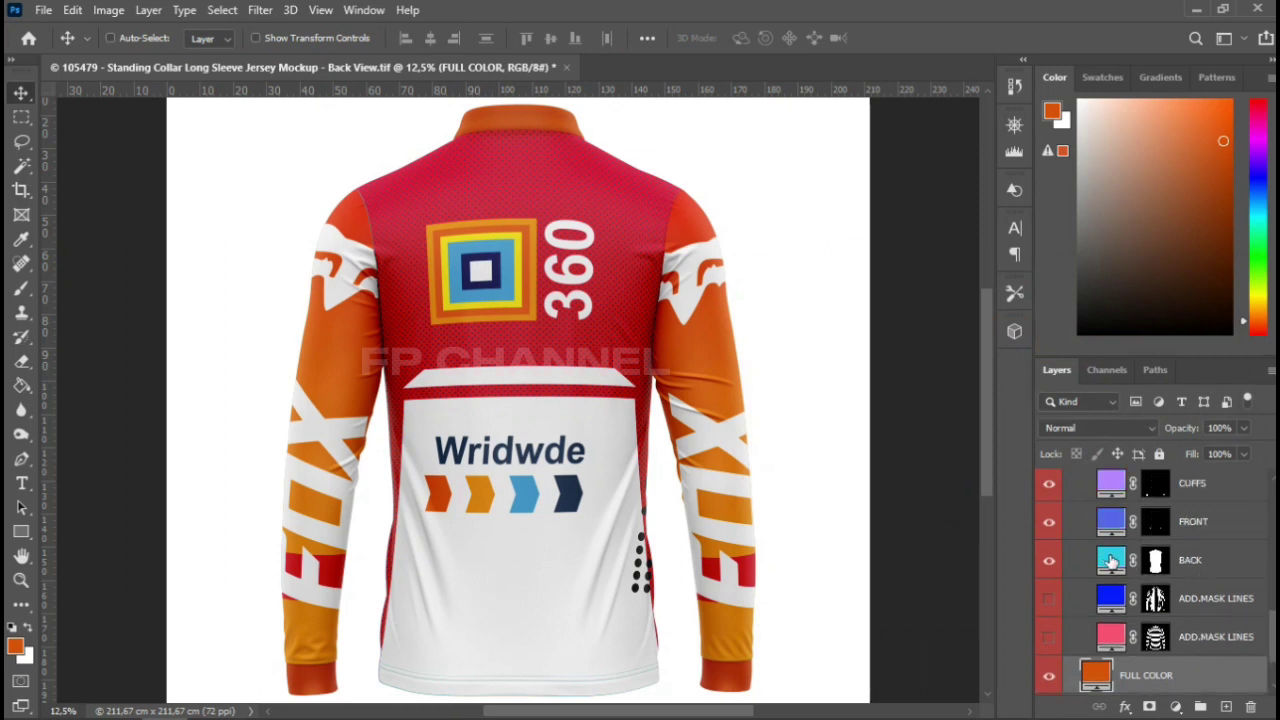
pyautogui.doubleClick(1110, 560)
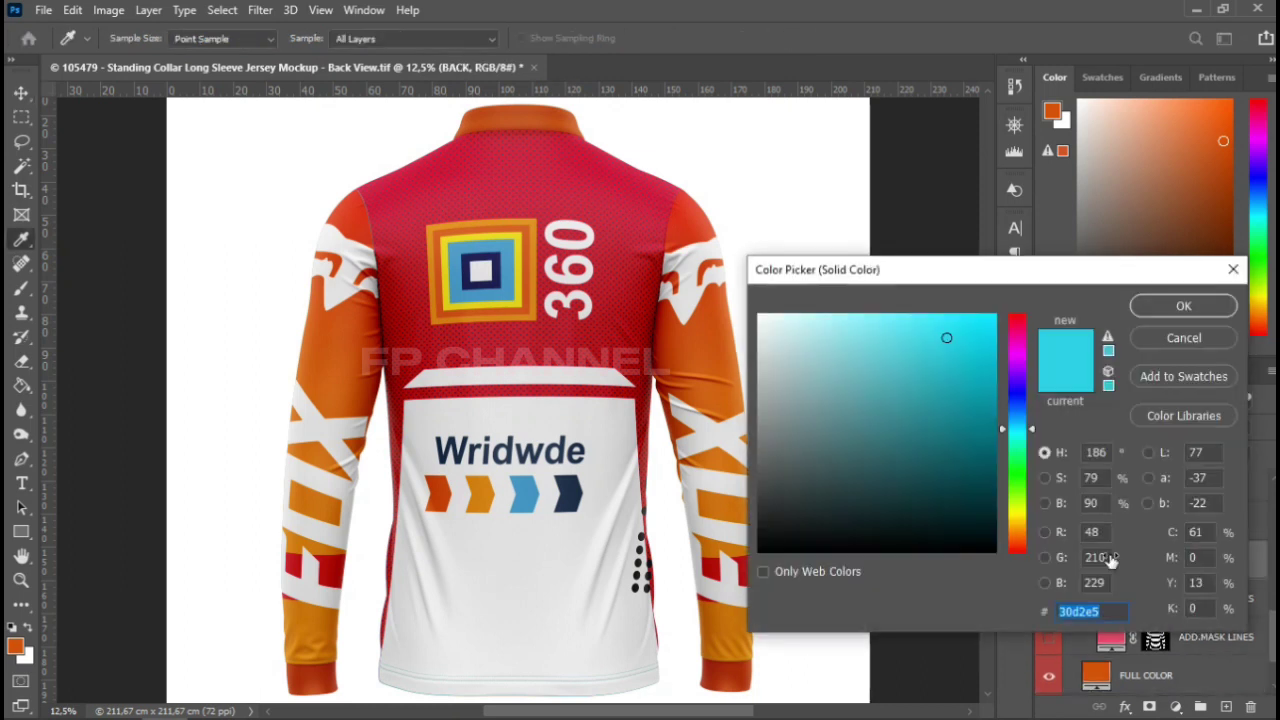
pyautogui.write('d2590a')
pyautogui.press('Return')
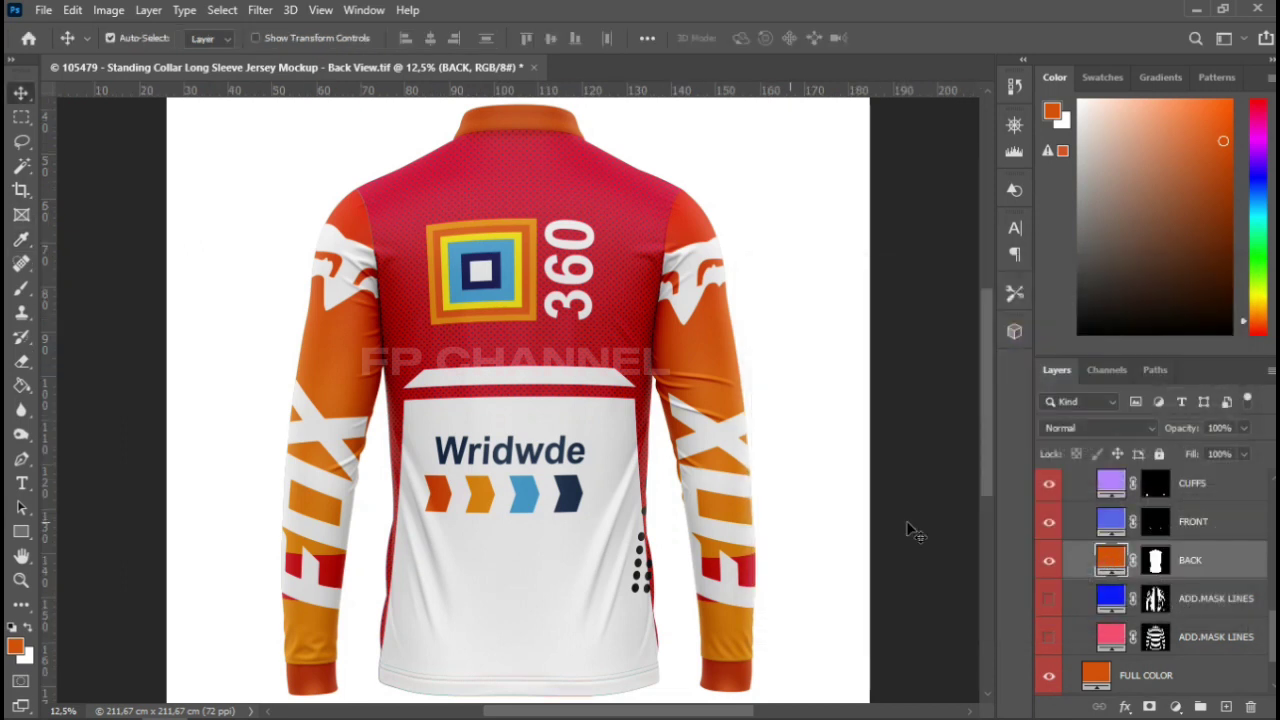
pyautogui.hotkey('ctrl', '+')
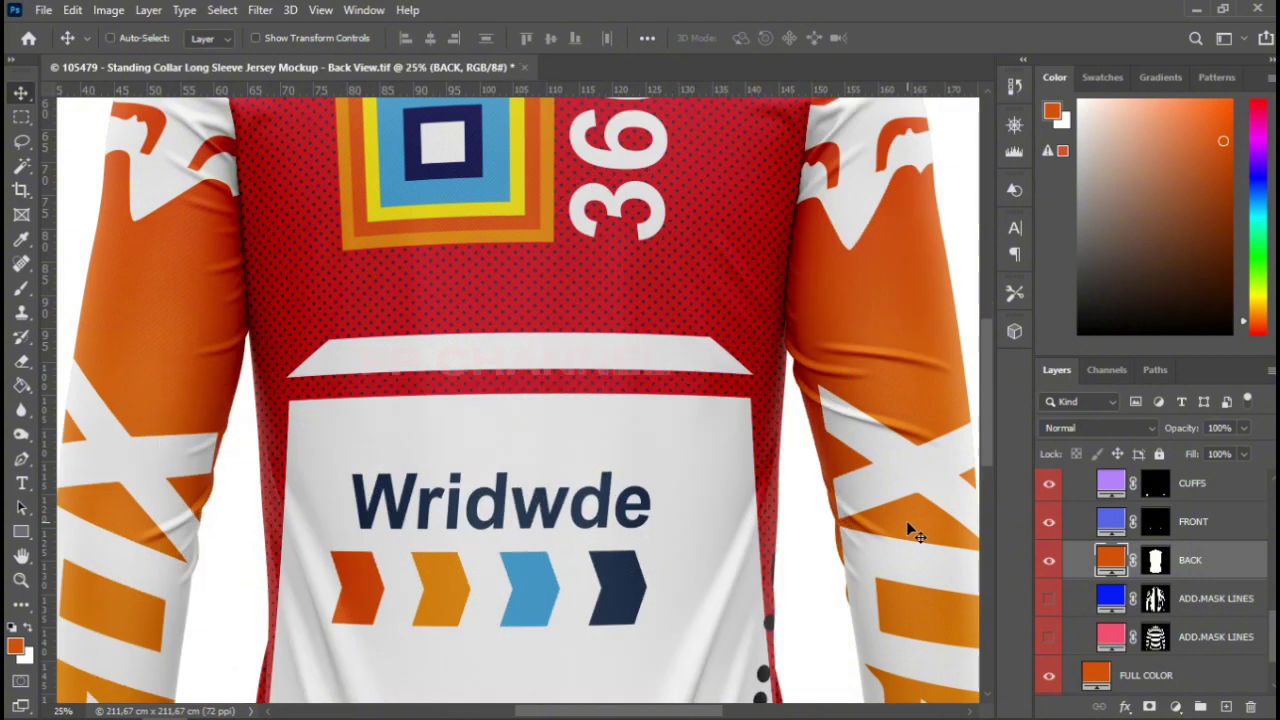
# Set the FRONT fill layer's colour to orange d1510c
pyautogui.hotkey('ctrl', '+')
pyautogui.scroll(2, 730, 230)
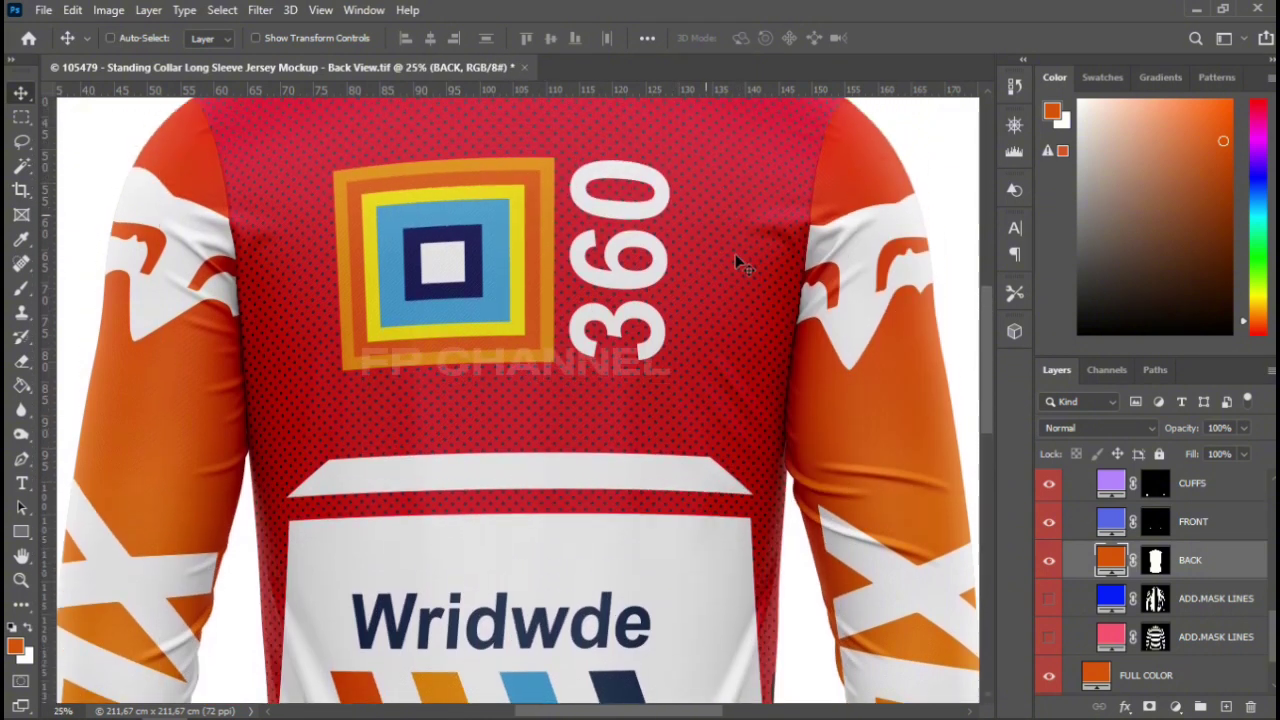
pyautogui.scroll(2, 767, 288)
pyautogui.scroll(2, 767, 288)
pyautogui.scroll(2, 767, 288)
pyautogui.scroll(2, 767, 288)
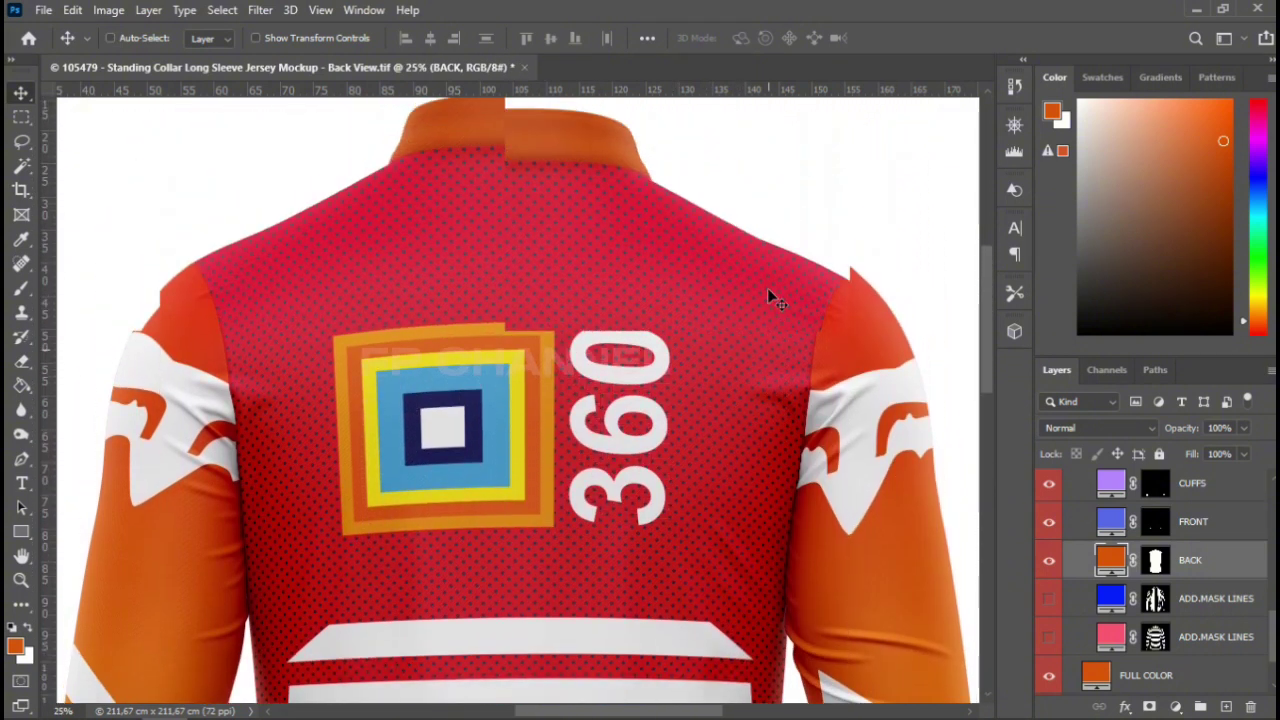
pyautogui.scroll(2, 766, 294)
pyautogui.scroll(4, 780, 323)
pyautogui.scroll(3, 780, 323)
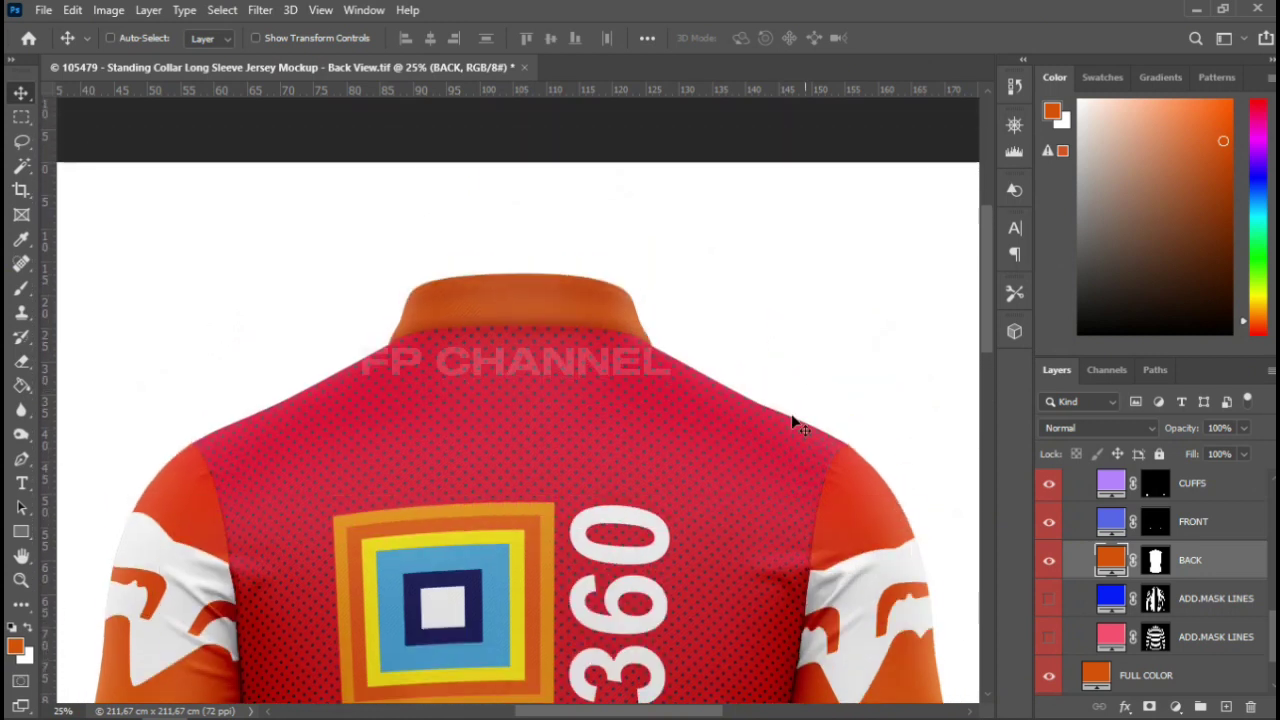
pyautogui.scroll(-3, 790, 415)
pyautogui.scroll(-2, 796, 402)
pyautogui.scroll(-2, 797, 405)
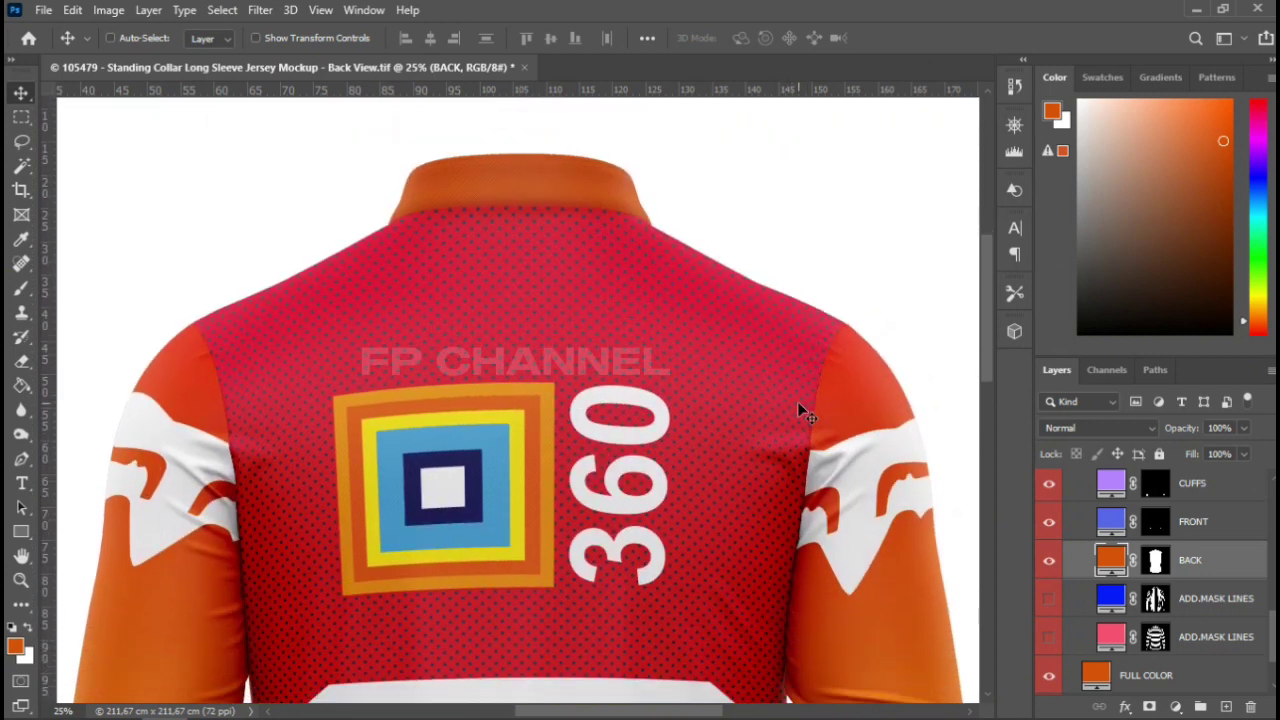
pyautogui.scroll(-2, 805, 412)
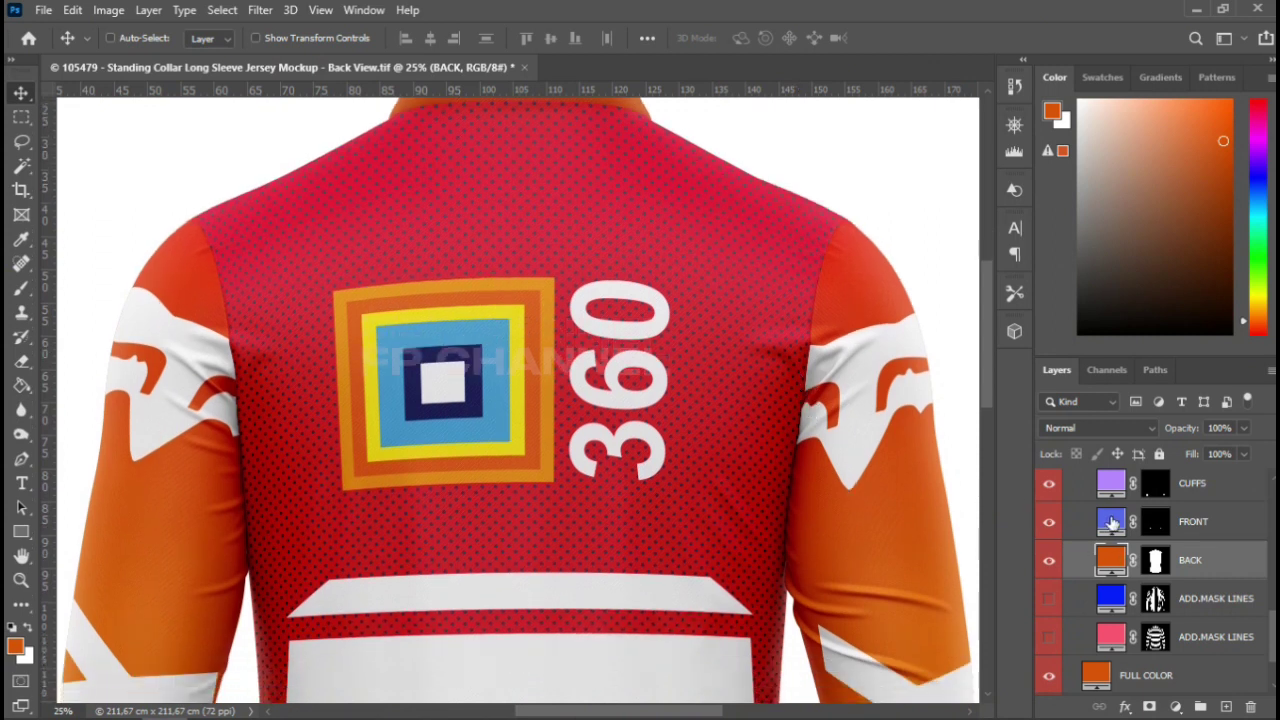
pyautogui.doubleClick(1111, 522)
pyautogui.write('d1510c')
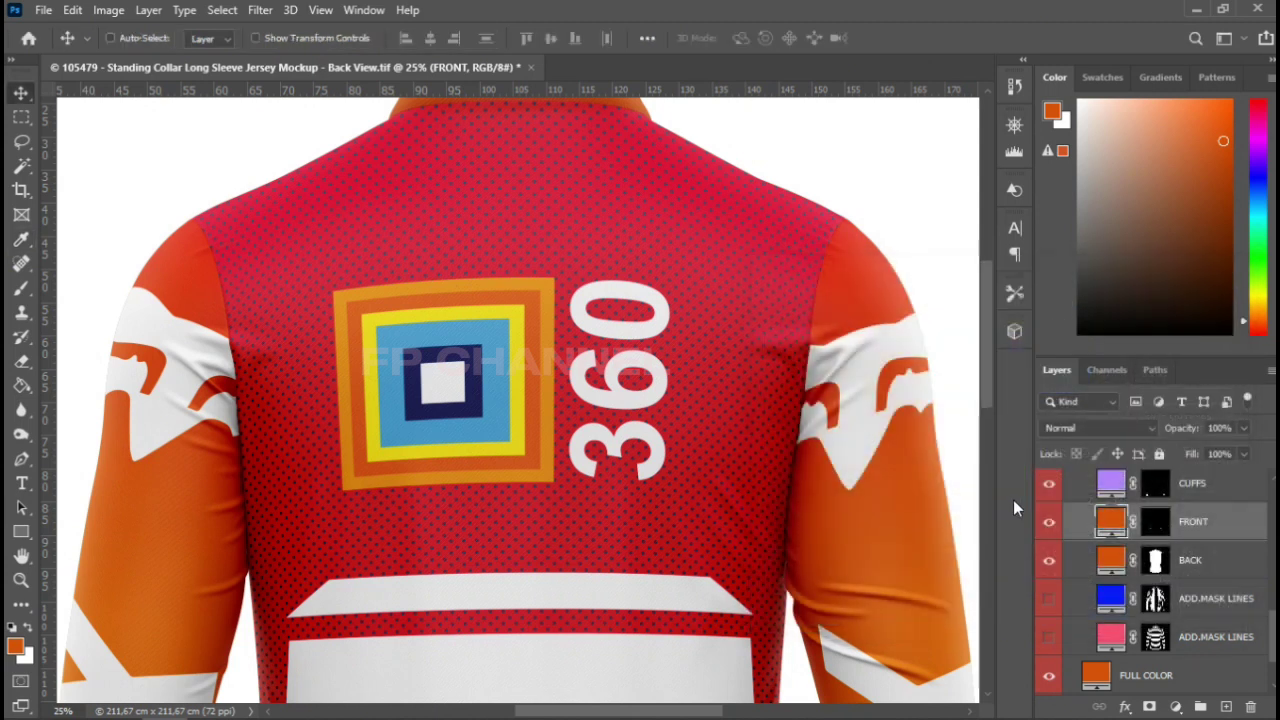
# Inspect the CUFFS fill colour, leaving it purple, and zoom out to the whole jersey
pyautogui.scroll(2, 940, 468)
pyautogui.scroll(1, 940, 468)
pyautogui.scroll(3, 1155, 560)
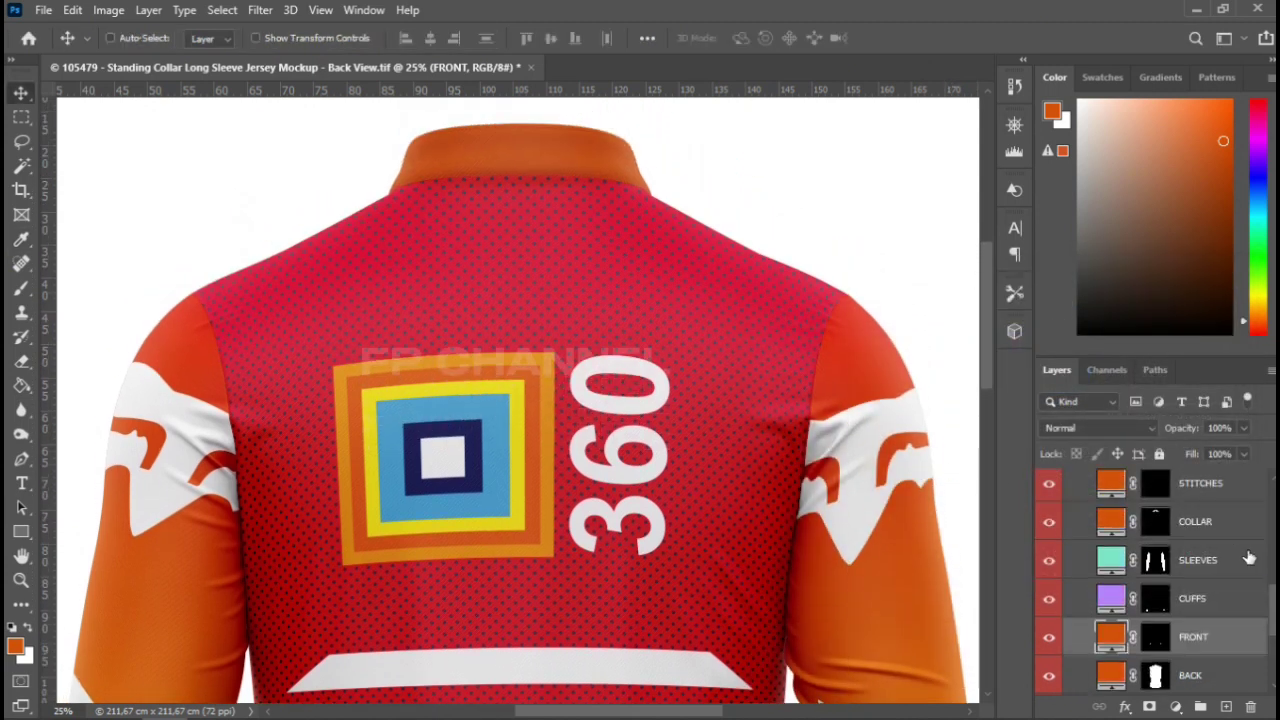
pyautogui.doubleClick(1113, 600)
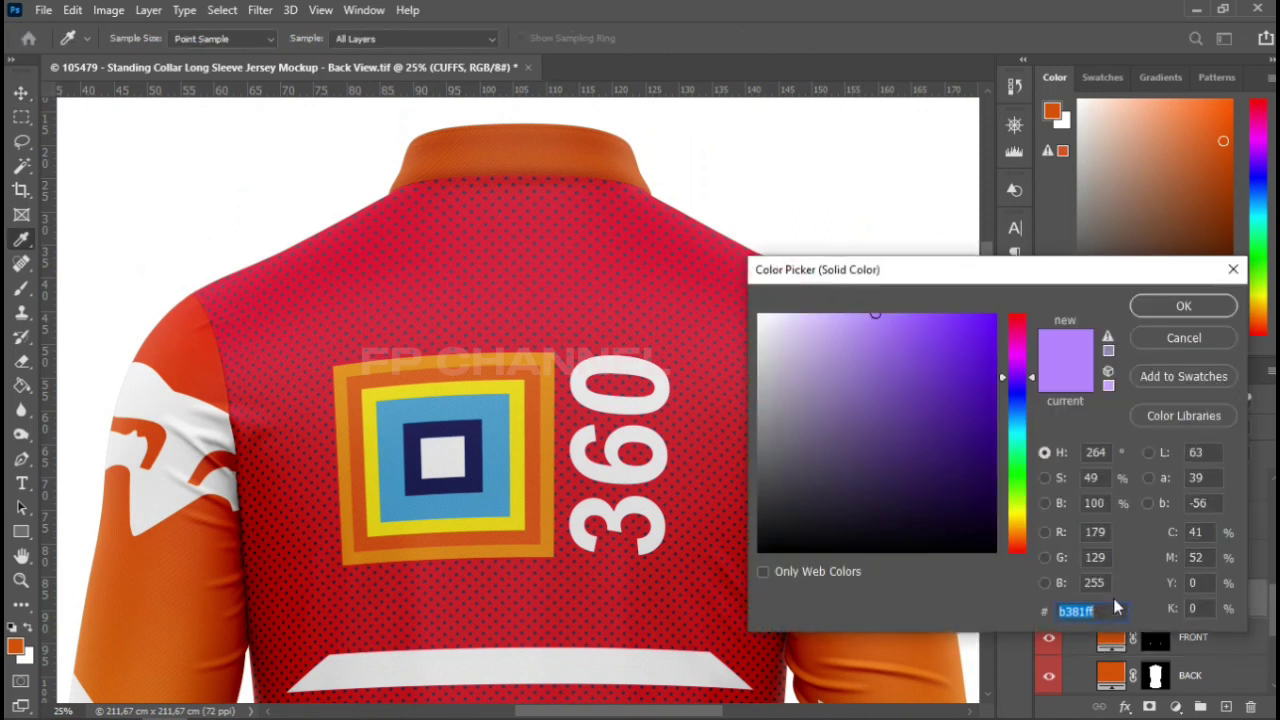
pyautogui.press('Return')
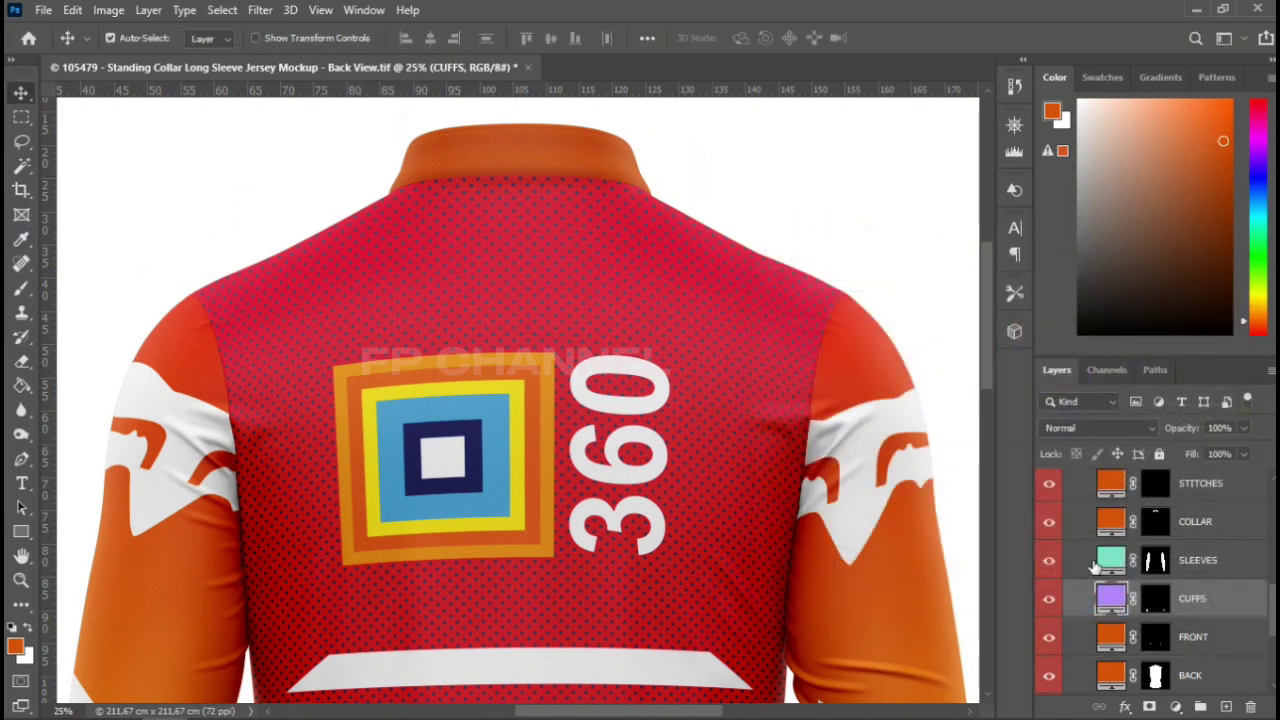
pyautogui.hotkey('ctrl', '-')
pyautogui.hotkey('ctrl', '-')
pyautogui.hotkey('ctrl', '-')
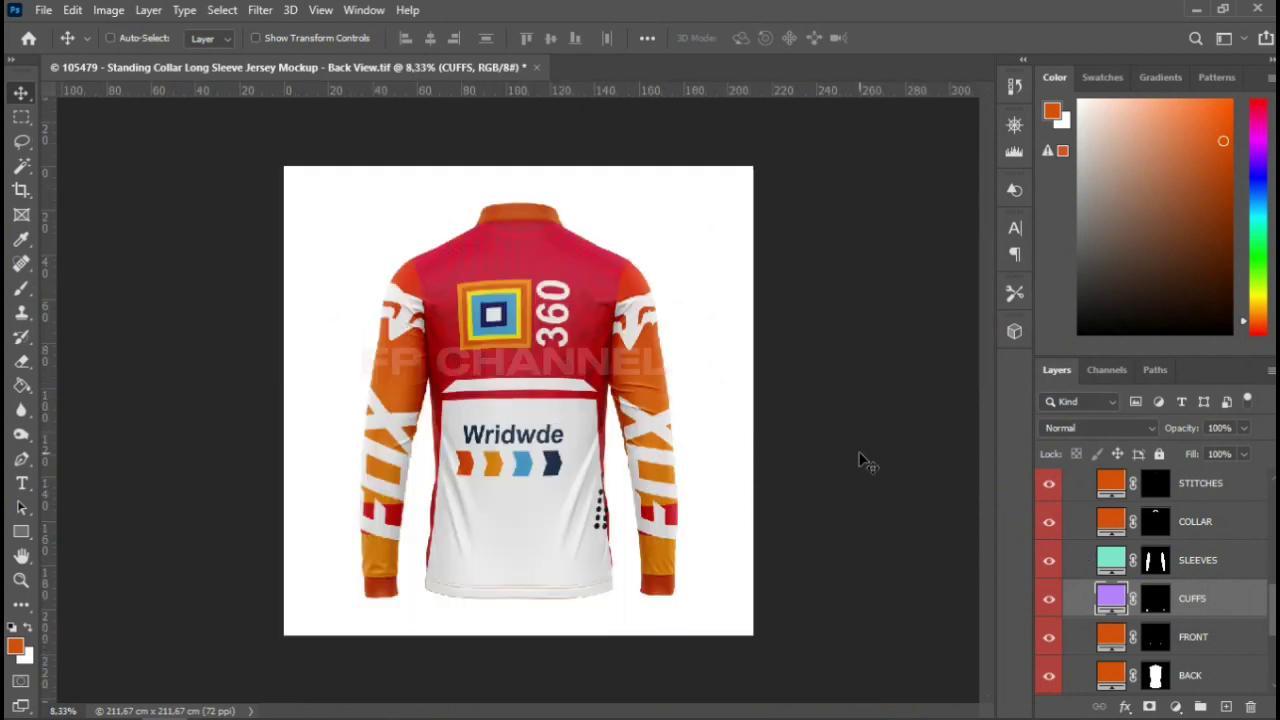
# Fill the BACKGROUND layer grey 6d6d6d and hide it for a transparent background
pyautogui.scroll(-5, 1172, 545)
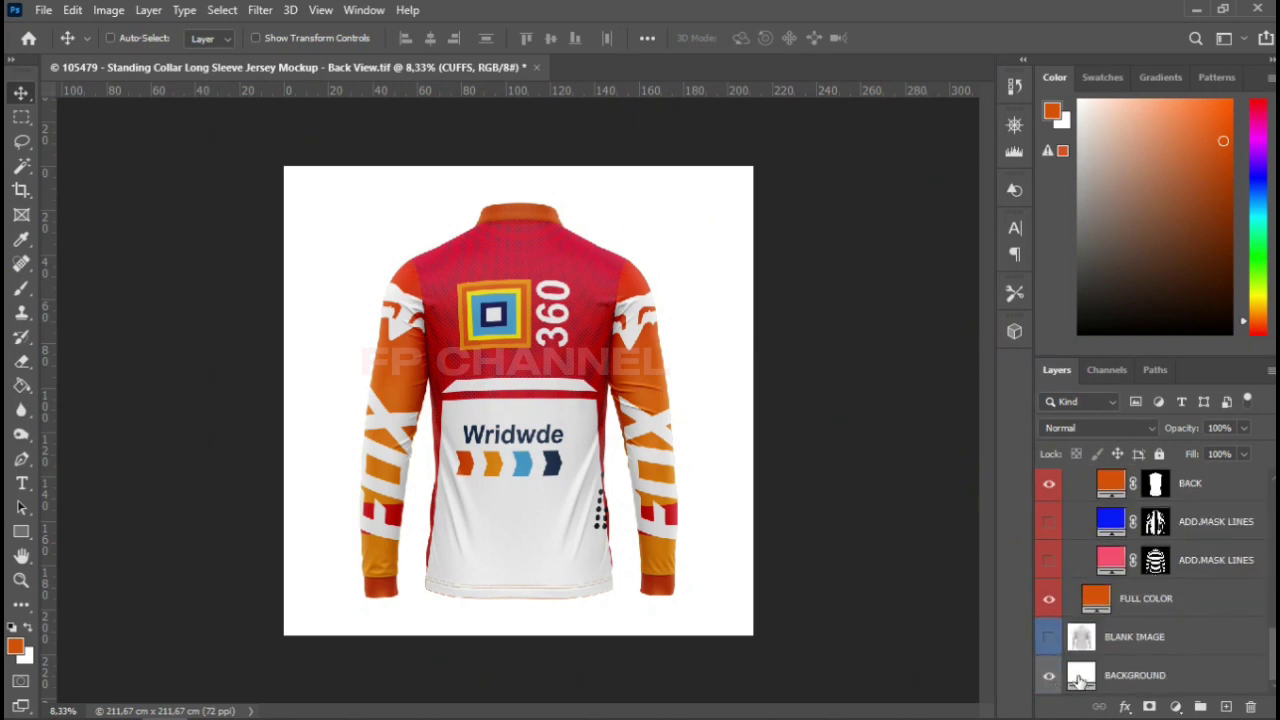
pyautogui.click(1079, 679)
pyautogui.doubleClick(1079, 679)
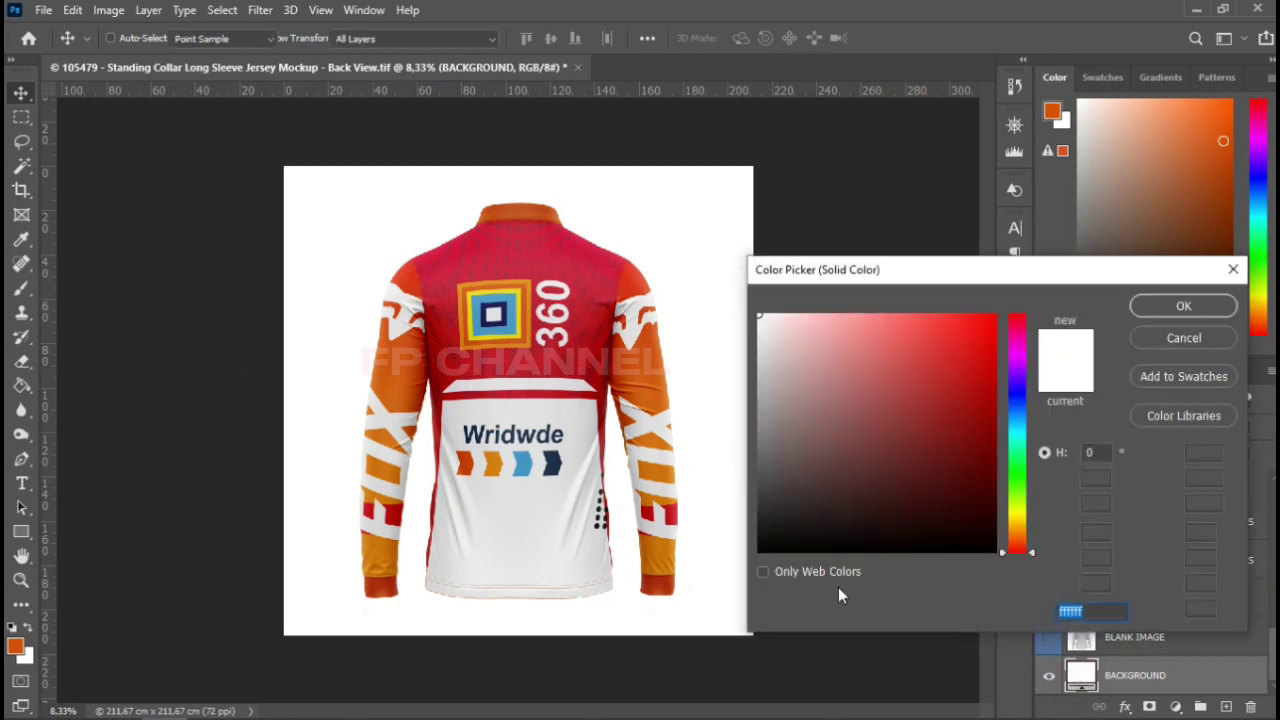
pyautogui.moveTo(771, 520); pyautogui.dragTo(757, 448)
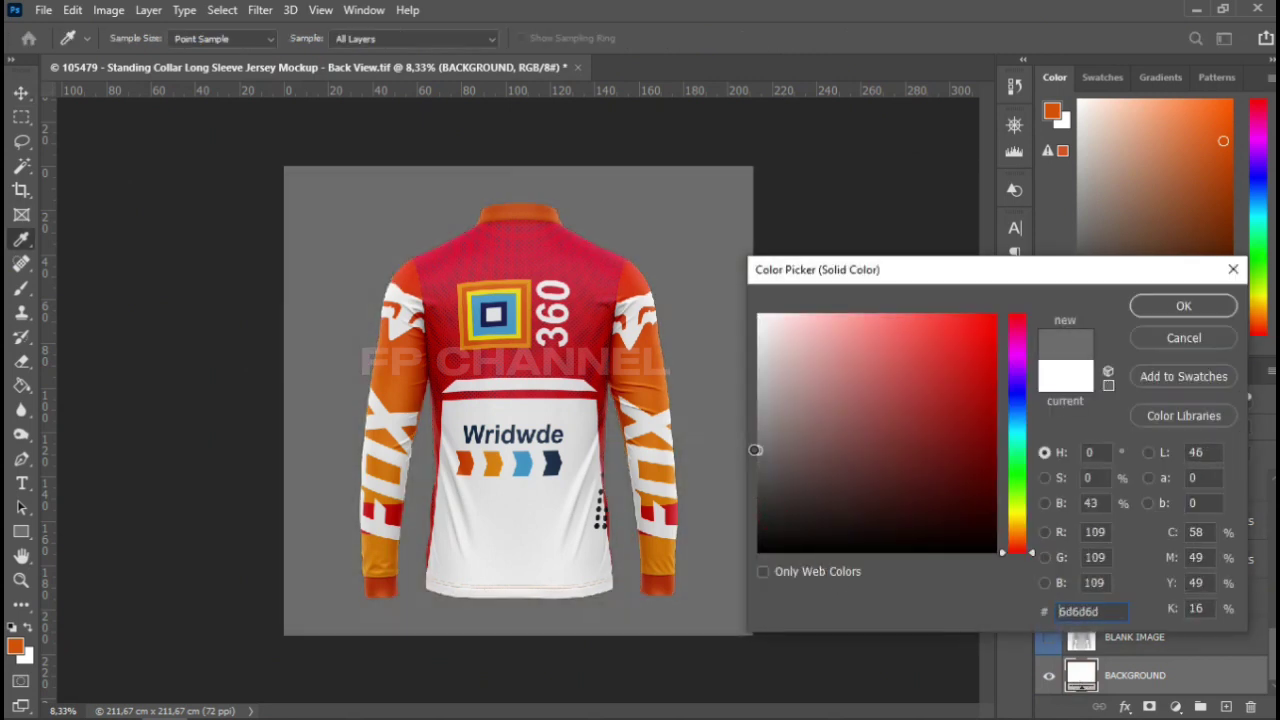
pyautogui.click(1164, 309)
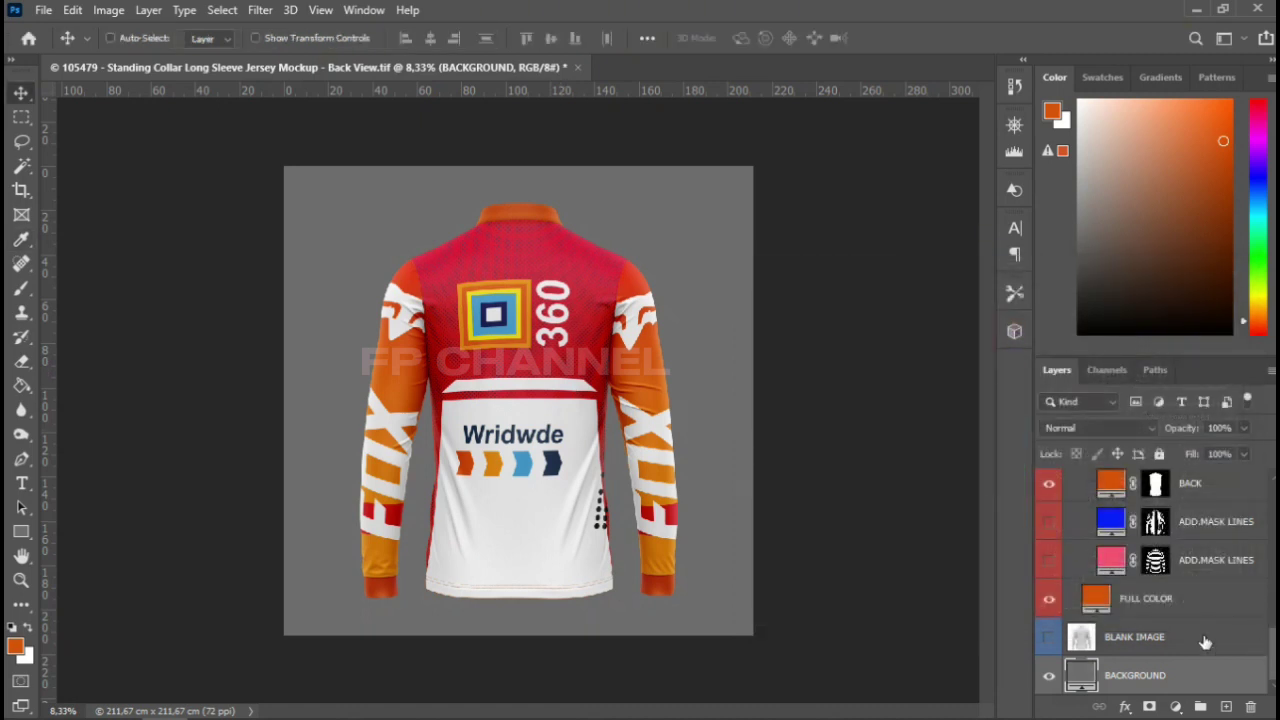
pyautogui.click(1049, 677)
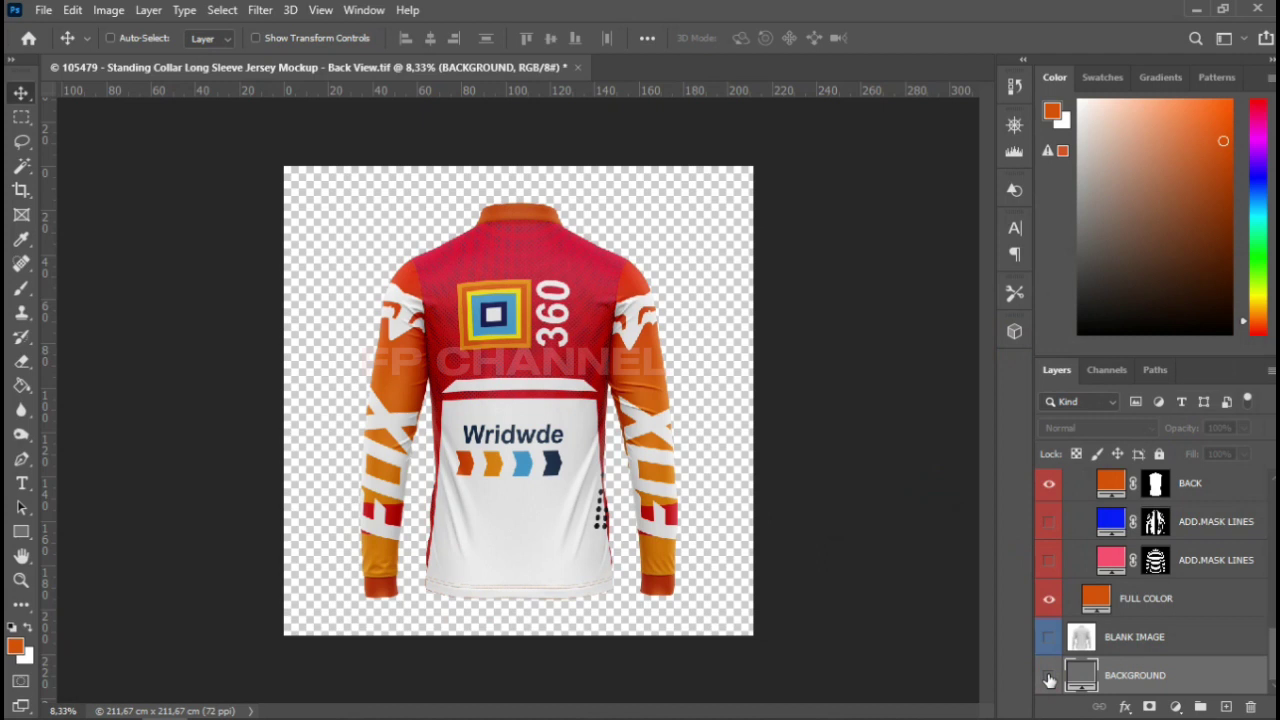
# Save the mockup as a PNG under its Back View file name, accepting the PNG options
pyautogui.hotkey('ctrl', 'shift', 's')
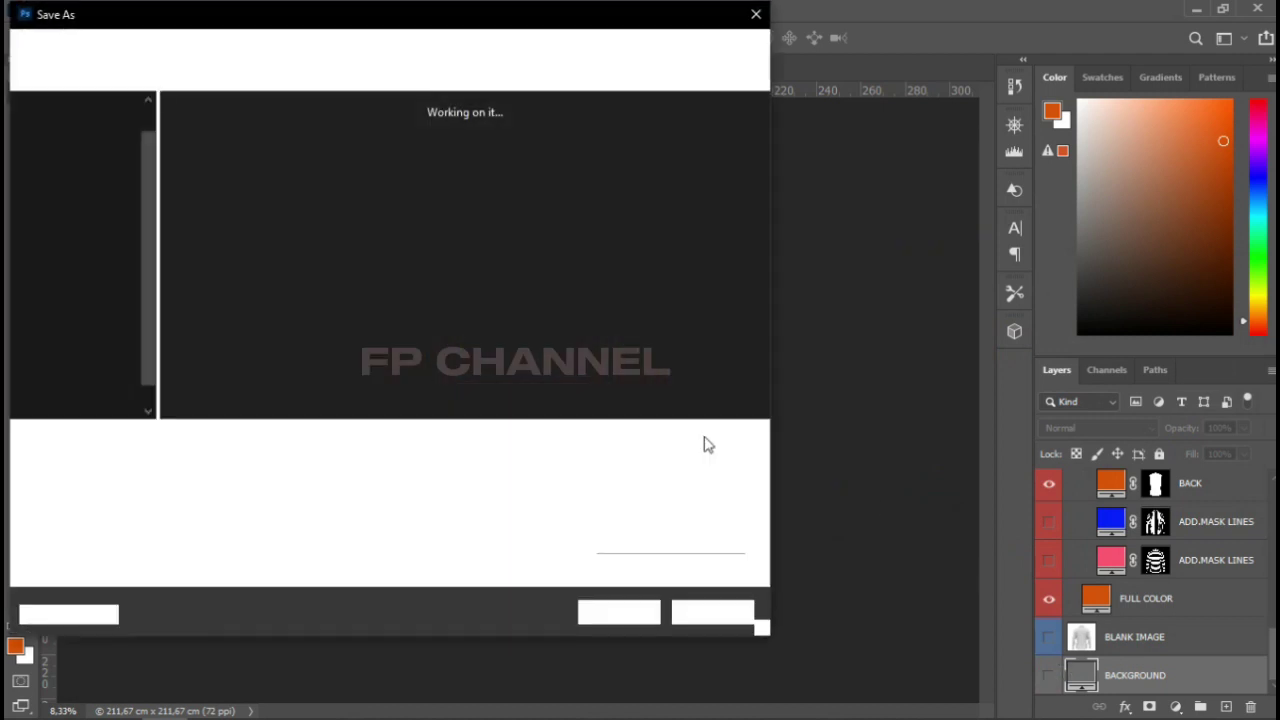
pyautogui.click(230, 463)
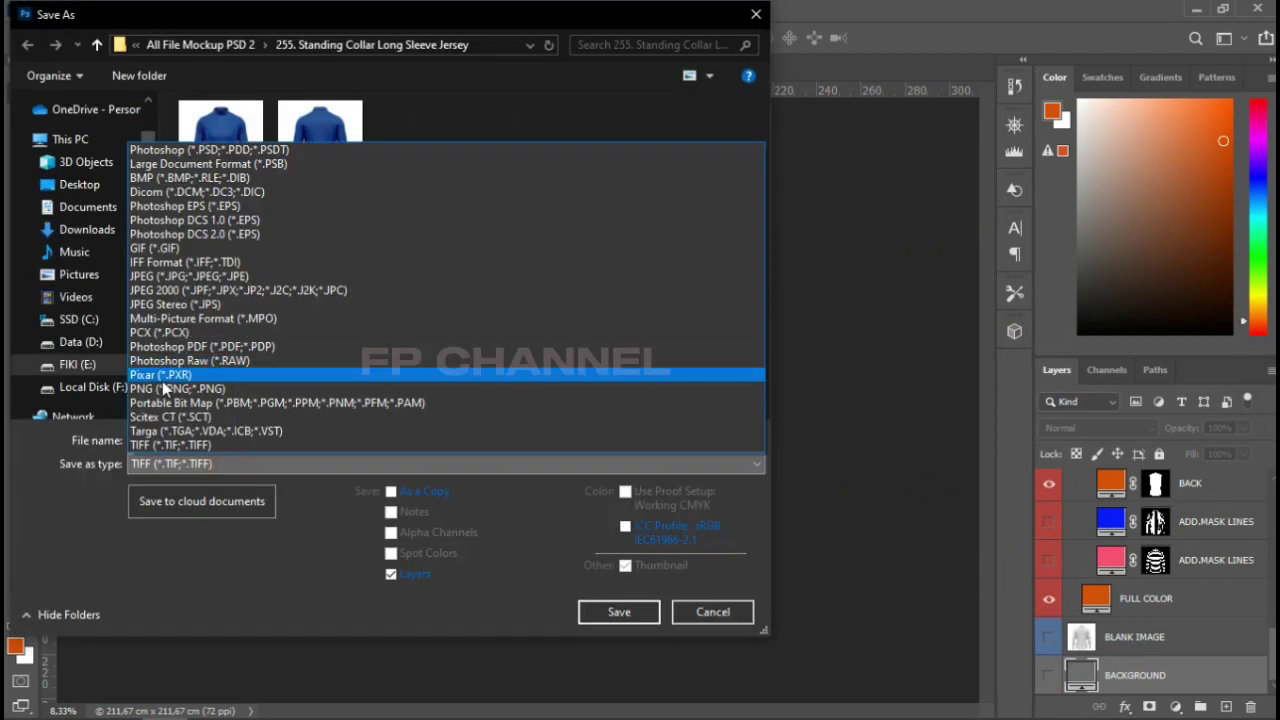
pyautogui.click(165, 389)
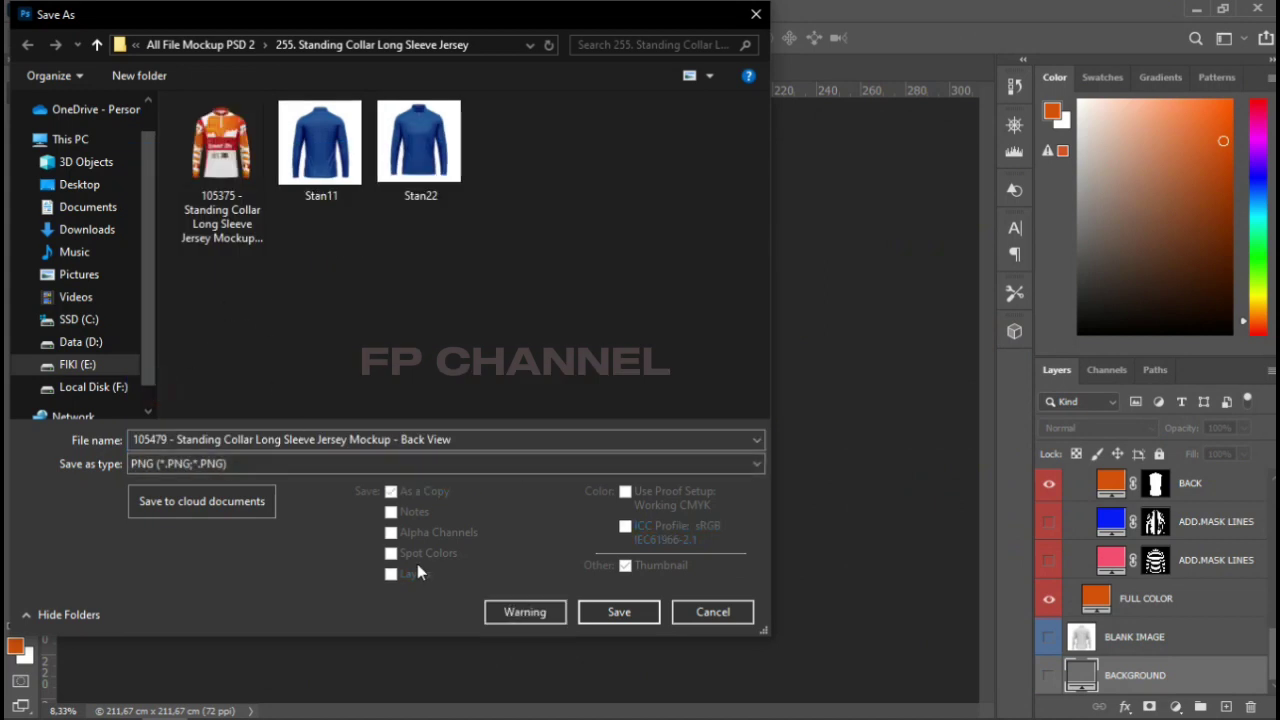
pyautogui.click(613, 614)
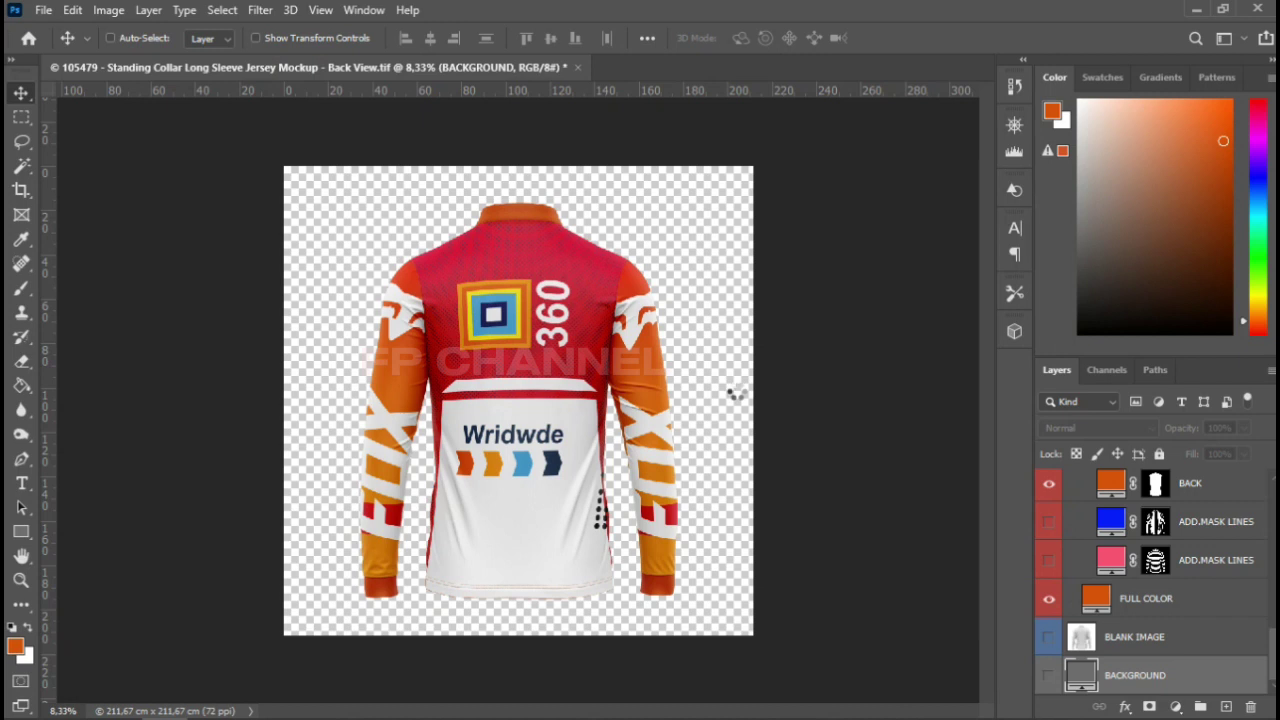
pyautogui.click(727, 200)
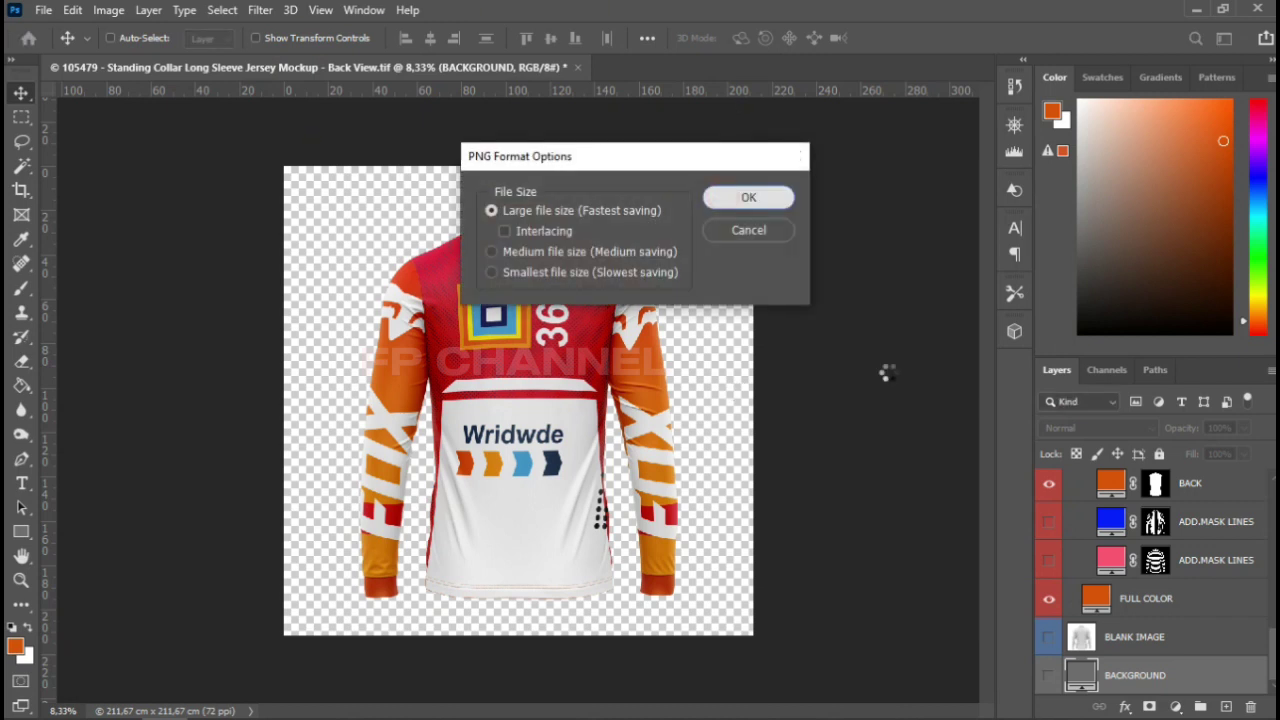